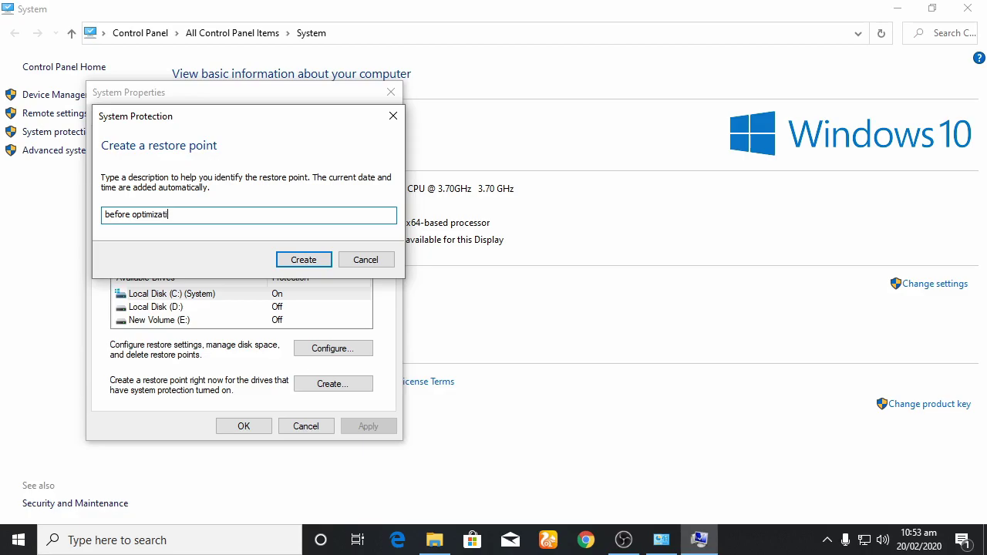
# Step: Create the restore point with the entered description, then close the System Properties and System windows
pyautogui.press('Return')
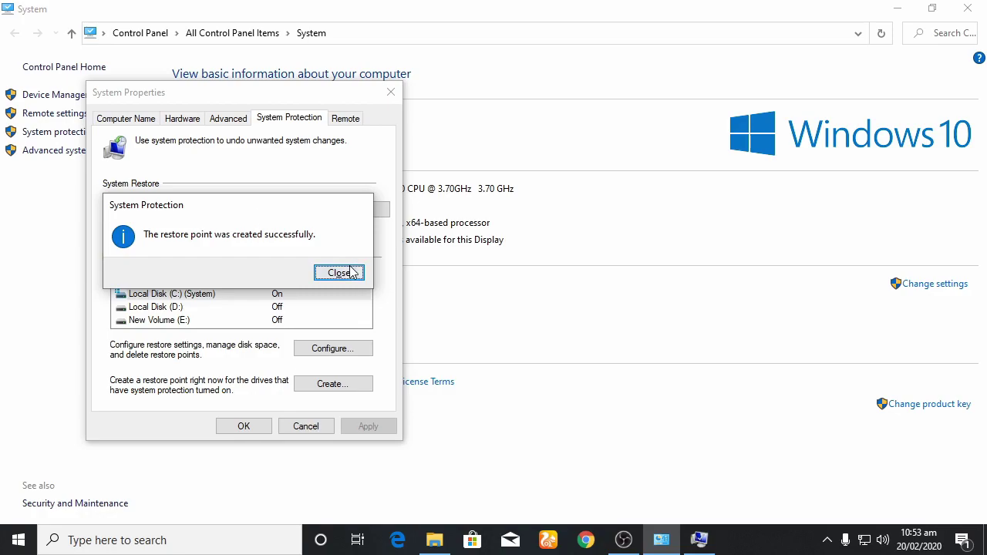
pyautogui.click(339, 272)
pyautogui.click(245, 426)
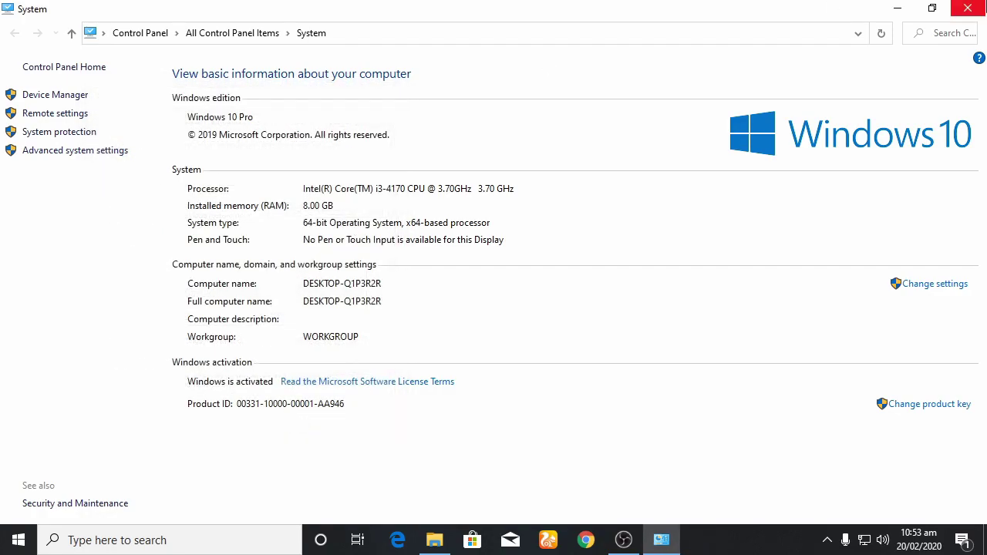
pyautogui.click(968, 9)
# Step: Refresh the desktop and extract the Fortnite Season 2 Mega Fps Boost Pack archive there, replacing all existing files
pyautogui.rightClick(600, 180)
pyautogui.click(634, 225)
pyautogui.click(766, 256)
pyautogui.moveTo(783, 242); pyautogui.dragTo(611, 246)
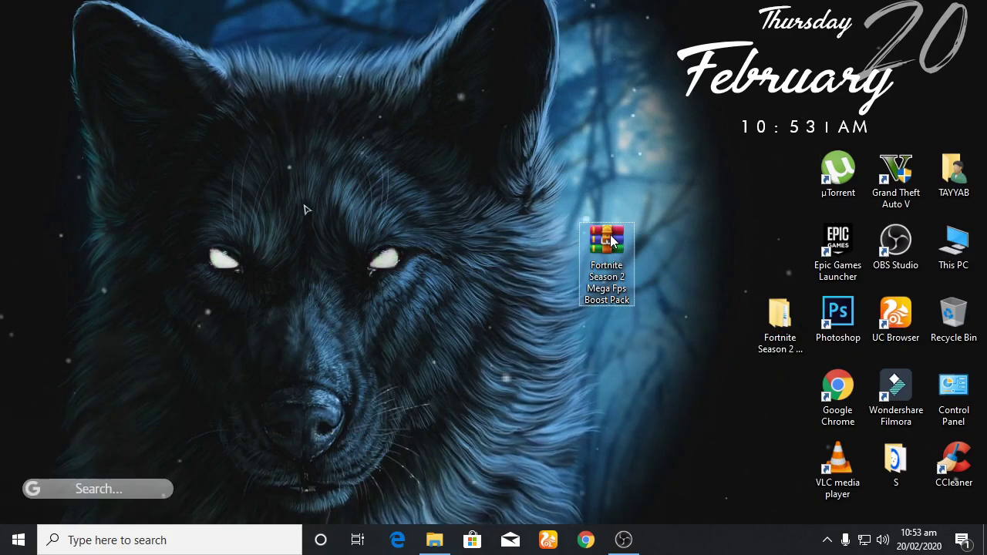
pyautogui.rightClick(613, 245)
pyautogui.click(663, 265)
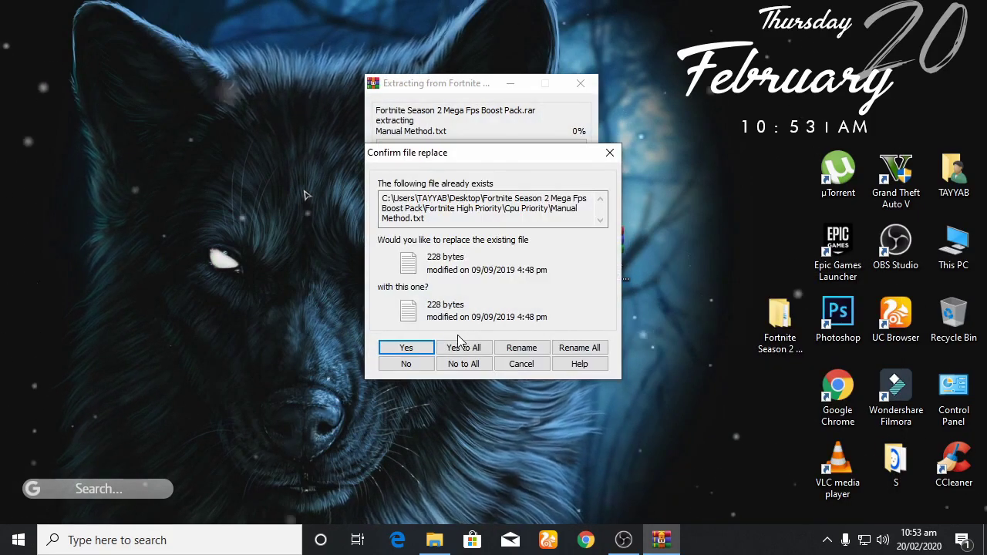
pyautogui.click(461, 347)
# Step: Open the extracted Fortnite Season 2 Mega Fps Boost Pack folder and go to its Season 2 Fps Packs subfolder
pyautogui.click(767, 319)
pyautogui.doubleClick(767, 319)
pyautogui.rightClick(376, 187)
pyautogui.click(404, 247)
pyautogui.doubleClick(198, 116)
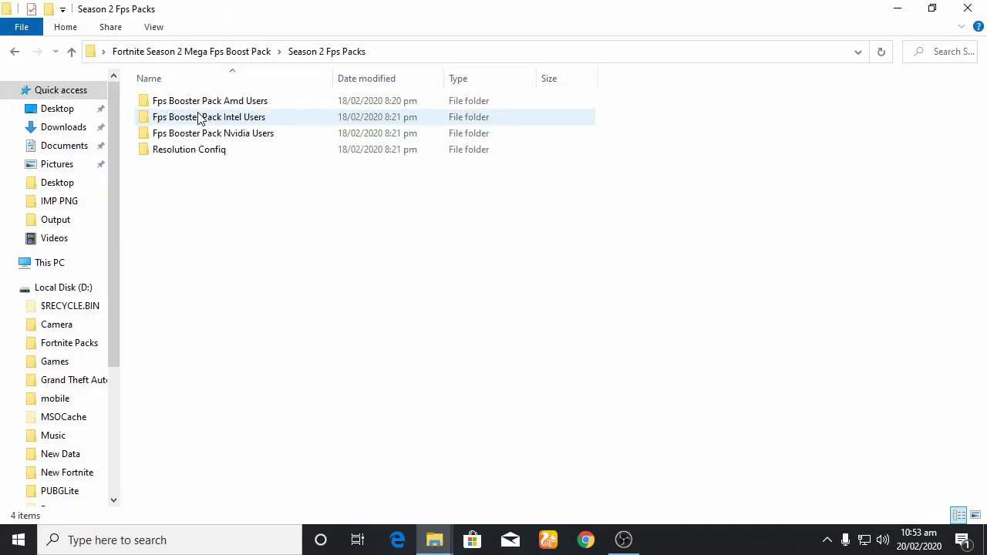
# Step: Examine the AMD GPU booster pack folders and the Intel users' pack, returning to Season 2 Fps Packs
pyautogui.doubleClick(269, 101)
pyautogui.doubleClick(270, 103)
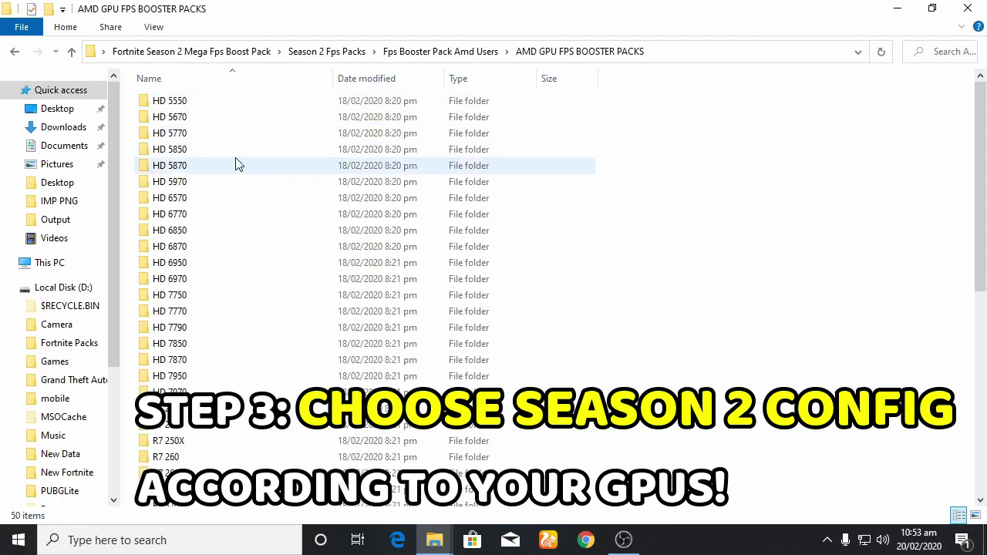
pyautogui.scroll(-7, 254, 177)
pyautogui.scroll(-2, 258, 189)
pyautogui.press('BackSpace')
pyautogui.press('BackSpace')
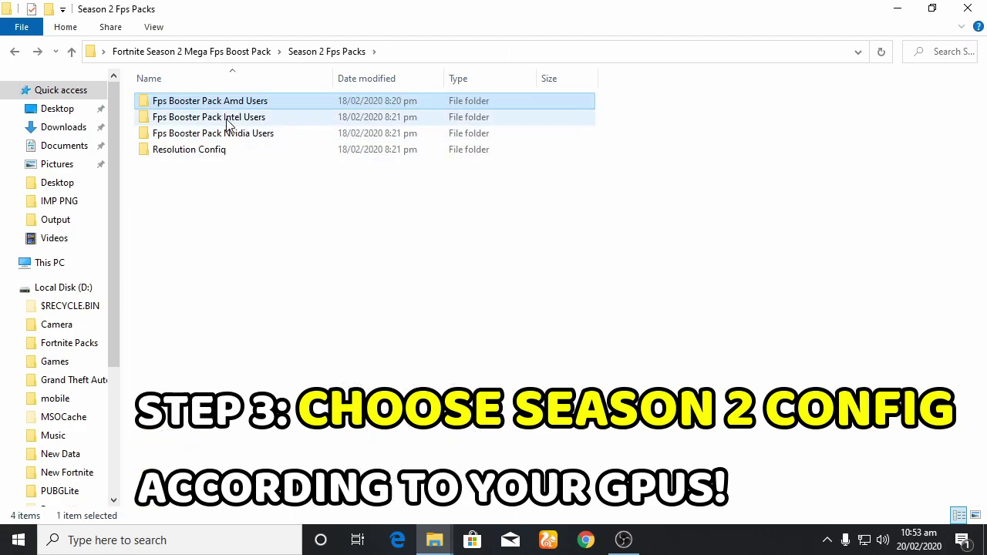
pyautogui.doubleClick(226, 120)
pyautogui.press('BackSpace')
# Step: Open the Medium Normal folder for the GTX 950 in the Nvidia users' FPS booster pack
pyautogui.doubleClick(242, 132)
pyautogui.doubleClick(239, 102)
pyautogui.scroll(-5, 301, 166)
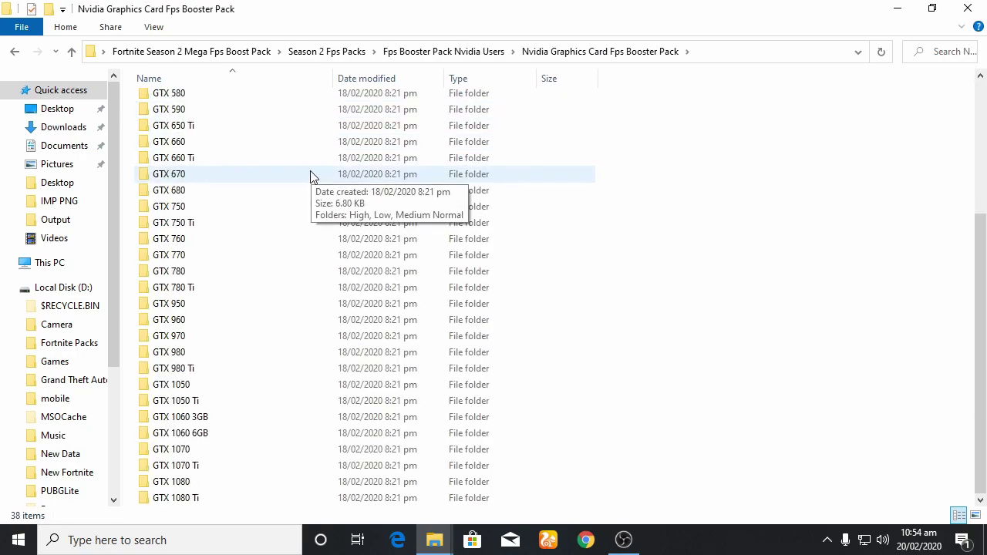
pyautogui.doubleClick(223, 305)
pyautogui.doubleClick(189, 135)
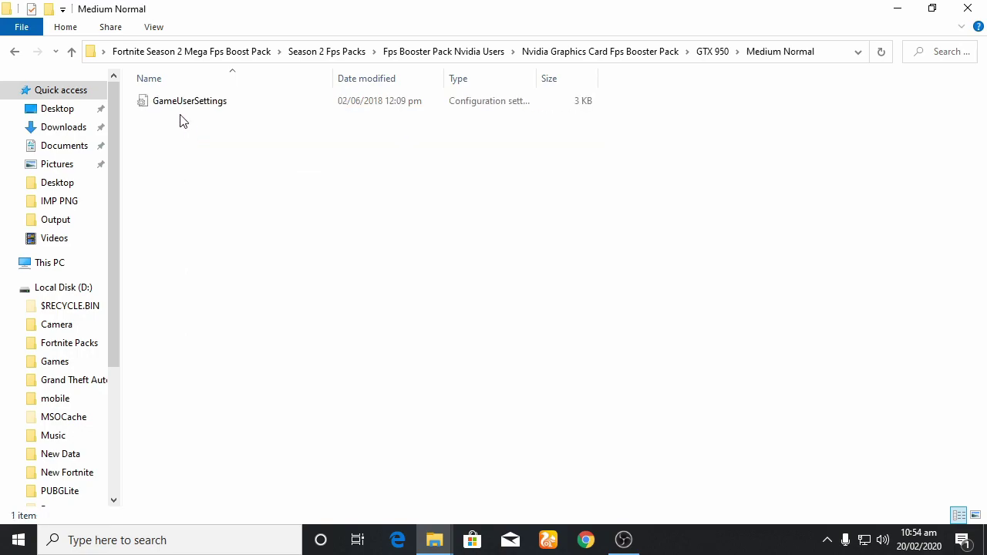
# Step: Copy the GameUserSettings file from the Medium Normal folder and minimise the window
pyautogui.click(181, 109)
pyautogui.rightClick(182, 109)
pyautogui.click(257, 373)
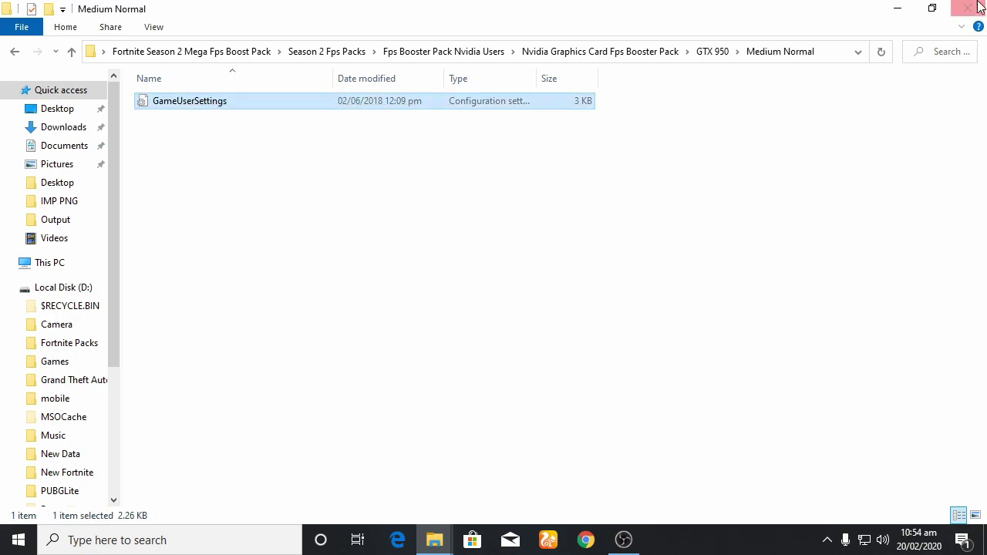
pyautogui.click(910, 8)
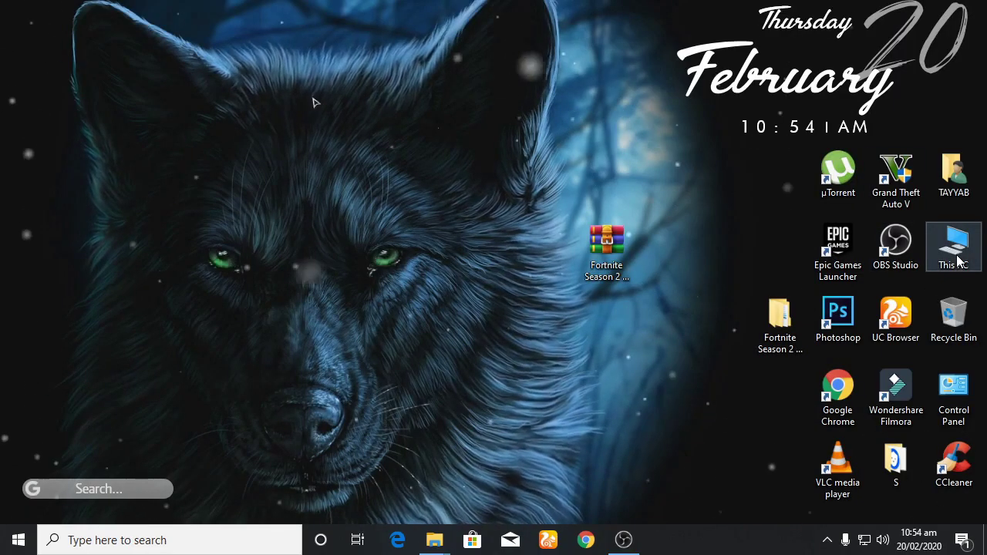
# Step: Navigate on Local Disk (C:) through the user's profile folder to AppData\Local\FortniteGame\Saved\Config\WindowsClient
pyautogui.doubleClick(956, 250)
pyautogui.doubleClick(277, 220)
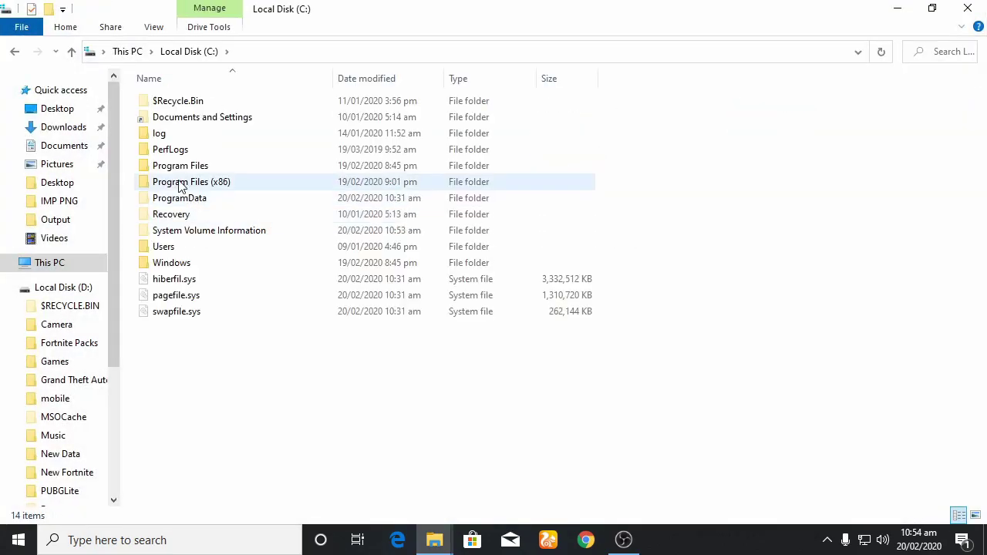
pyautogui.doubleClick(199, 247)
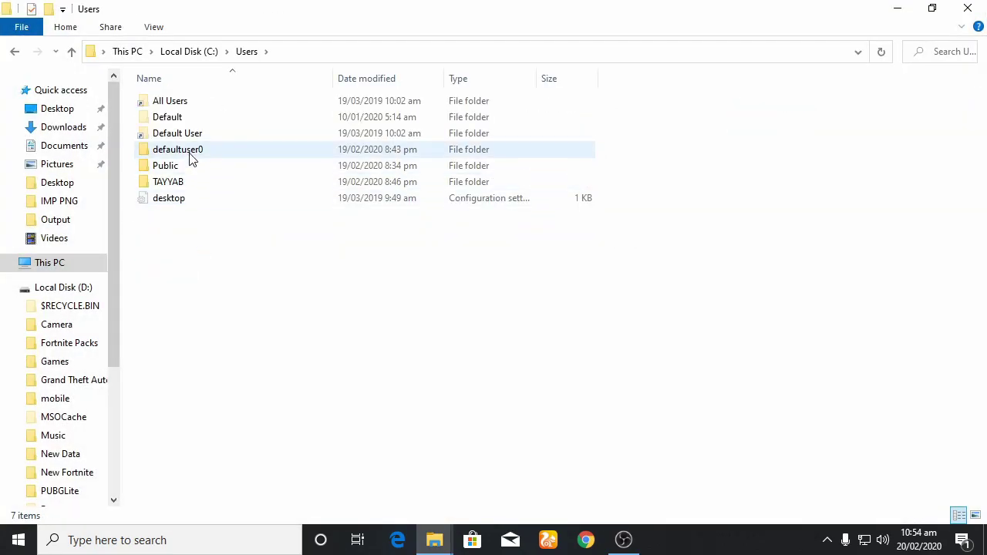
pyautogui.doubleClick(198, 181)
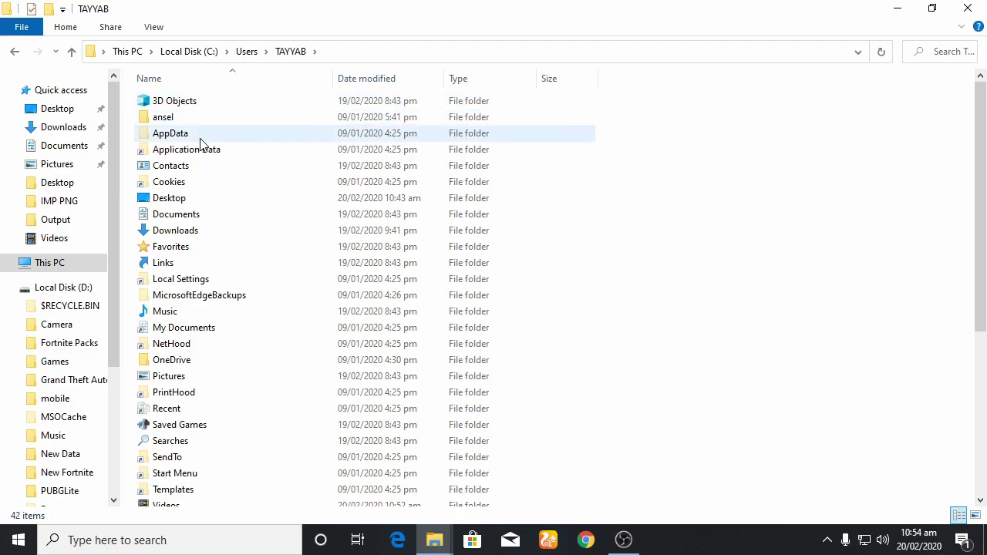
pyautogui.doubleClick(199, 133)
pyautogui.doubleClick(197, 102)
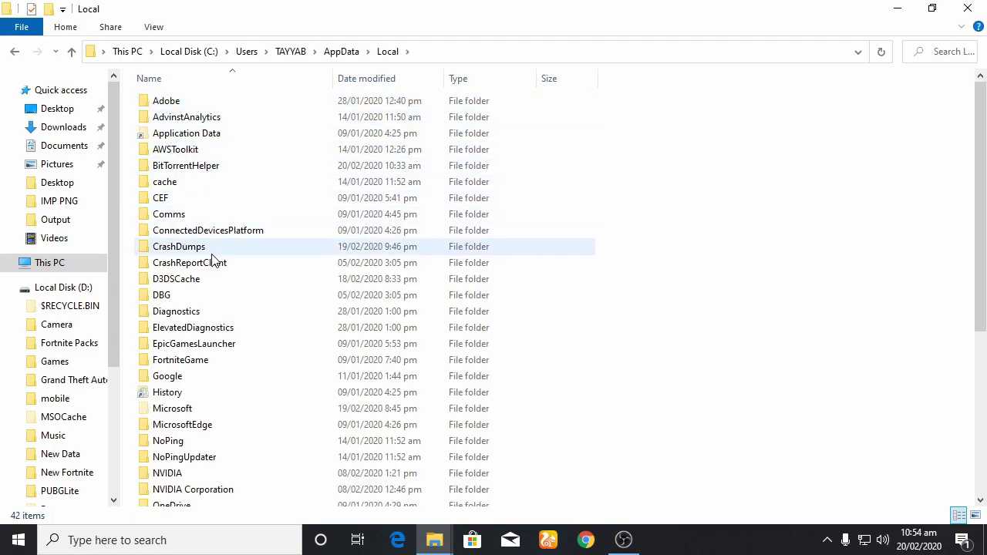
pyautogui.doubleClick(220, 358)
pyautogui.doubleClick(219, 100)
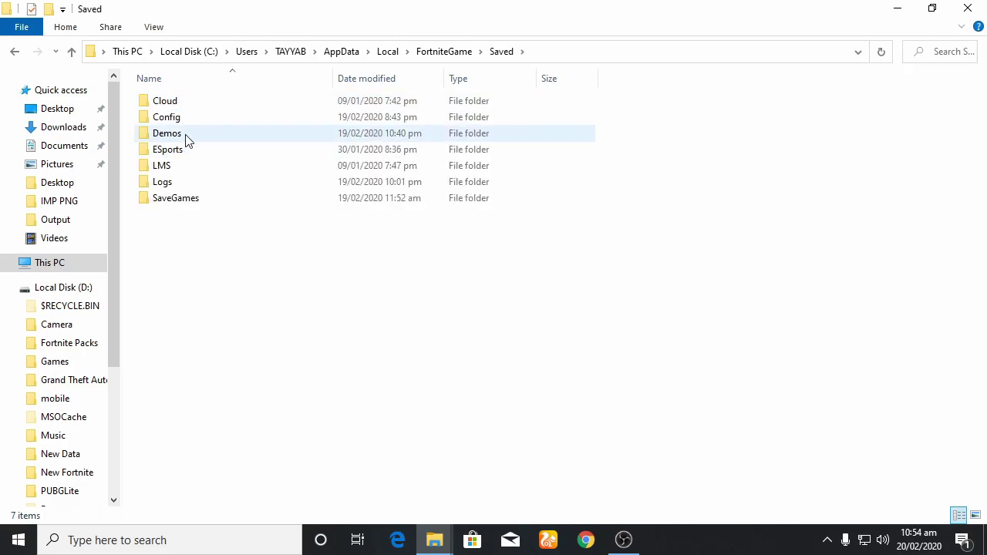
pyautogui.doubleClick(189, 121)
pyautogui.doubleClick(191, 120)
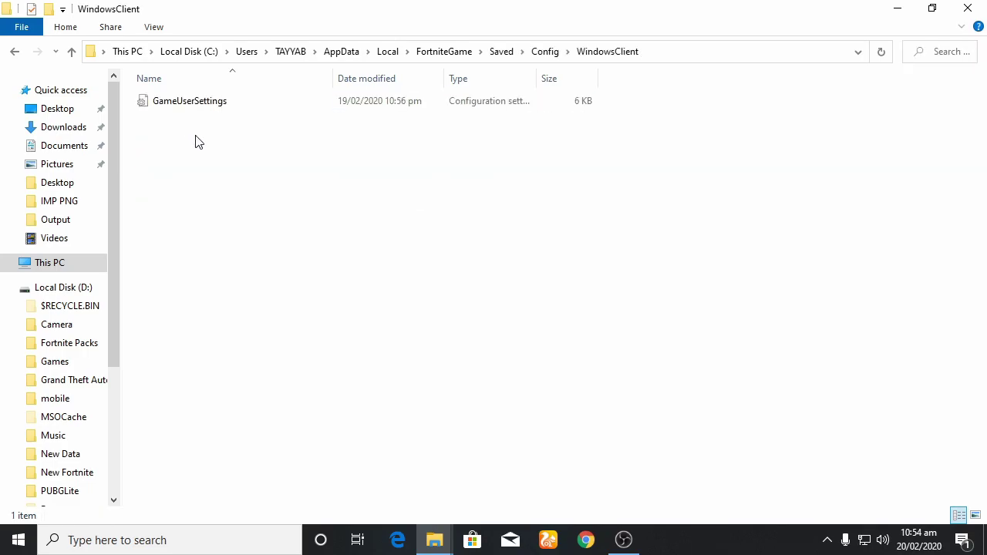
# Step: Paste the copied GameUserSettings file into WindowsClient, replacing the existing one, then refresh and close the folder
pyautogui.rightClick(195, 141)
pyautogui.click(235, 242)
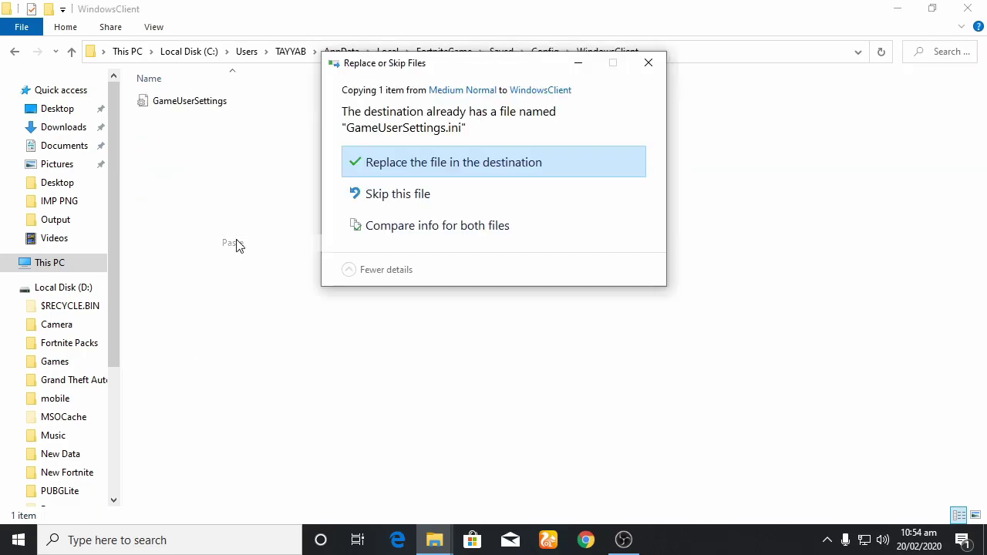
pyautogui.click(506, 160)
pyautogui.rightClick(409, 143)
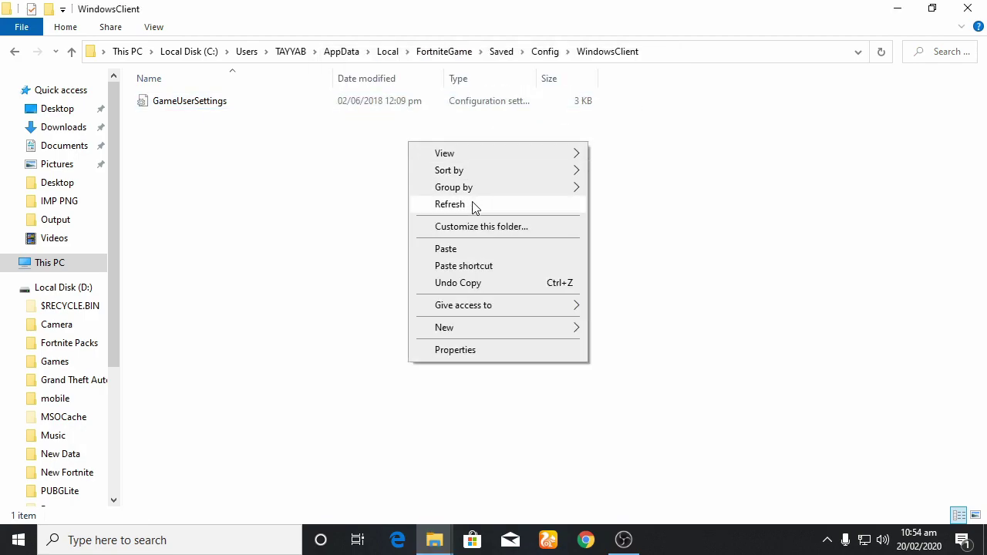
pyautogui.click(454, 204)
pyautogui.click(967, 7)
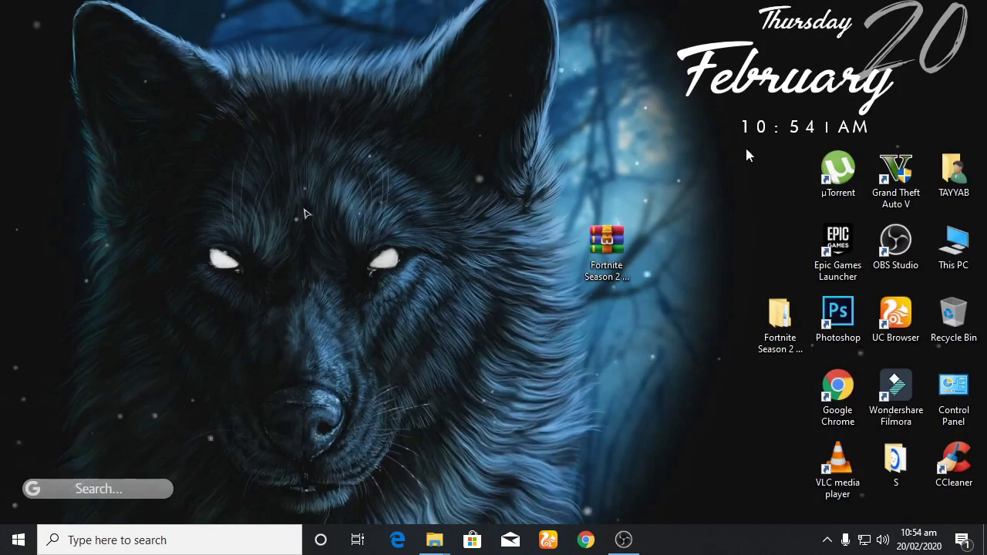
# Step: Reopen the boost pack folder from the desktop and go to Season 2 Optimization\NvidiaProfileInspector
pyautogui.moveTo(785, 335); pyautogui.dragTo(727, 336)
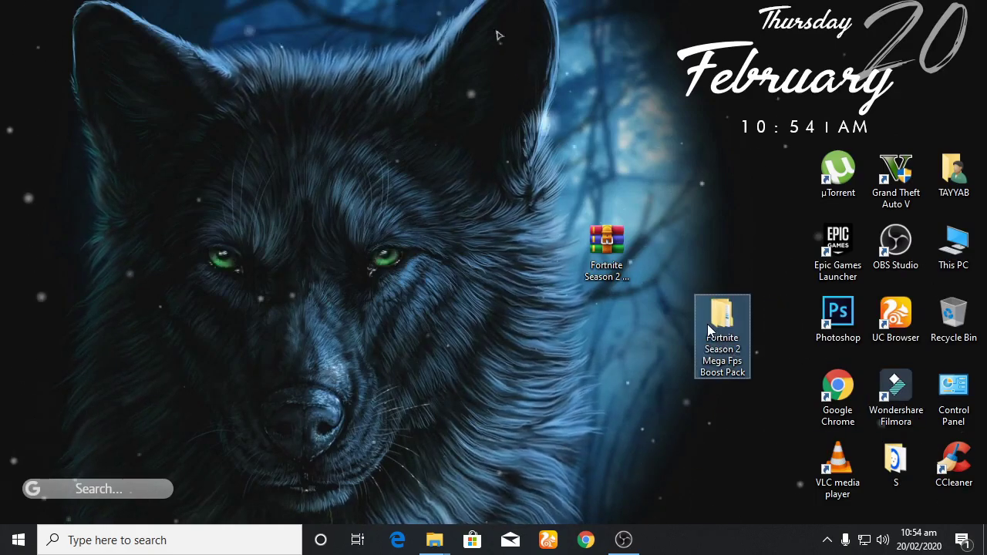
pyautogui.doubleClick(723, 320)
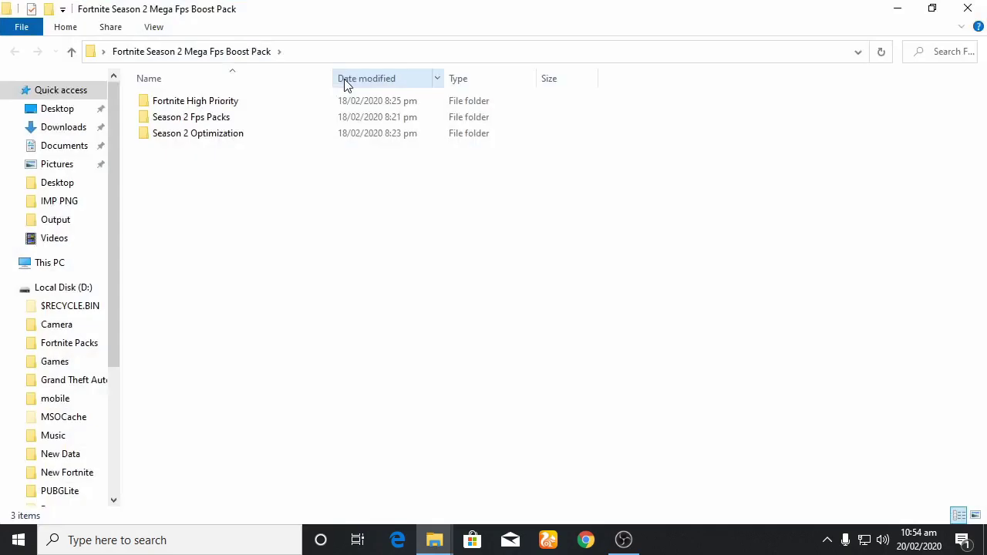
pyautogui.doubleClick(235, 134)
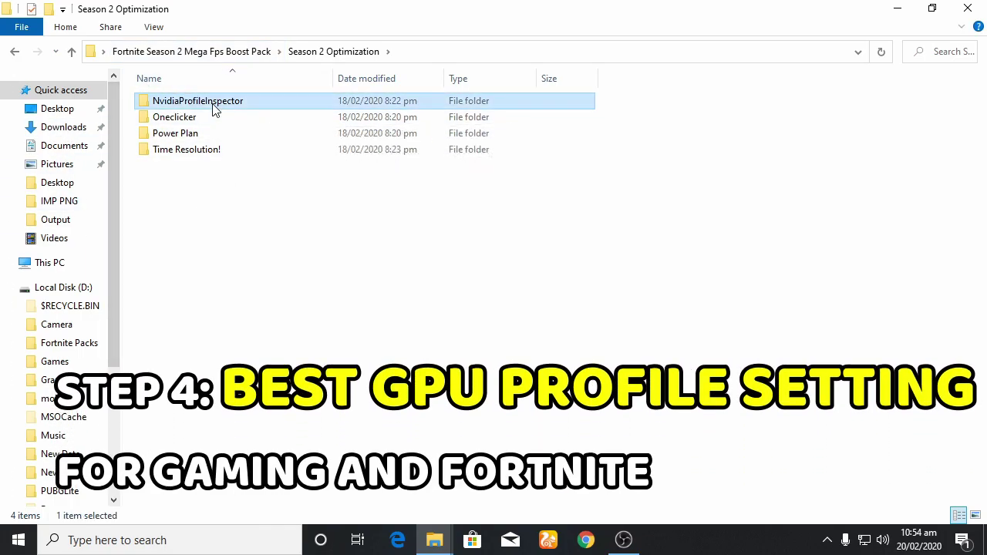
pyautogui.rightClick(223, 106)
pyautogui.click(249, 118)
# Step: Run nvidiaProfileInspector as administrator, approve the elevation request, and move its window fully into view
pyautogui.click(151, 101)
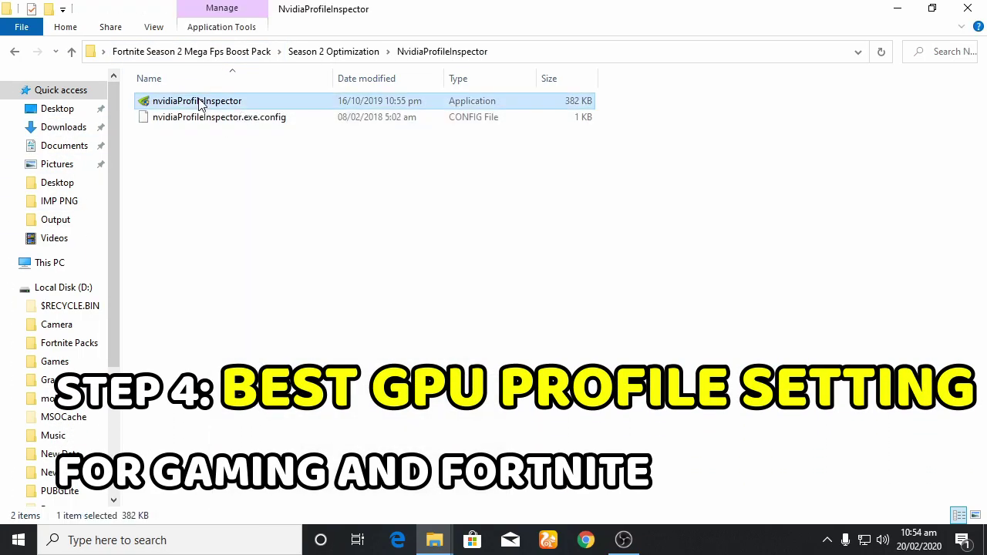
pyautogui.rightClick(200, 100)
pyautogui.click(271, 130)
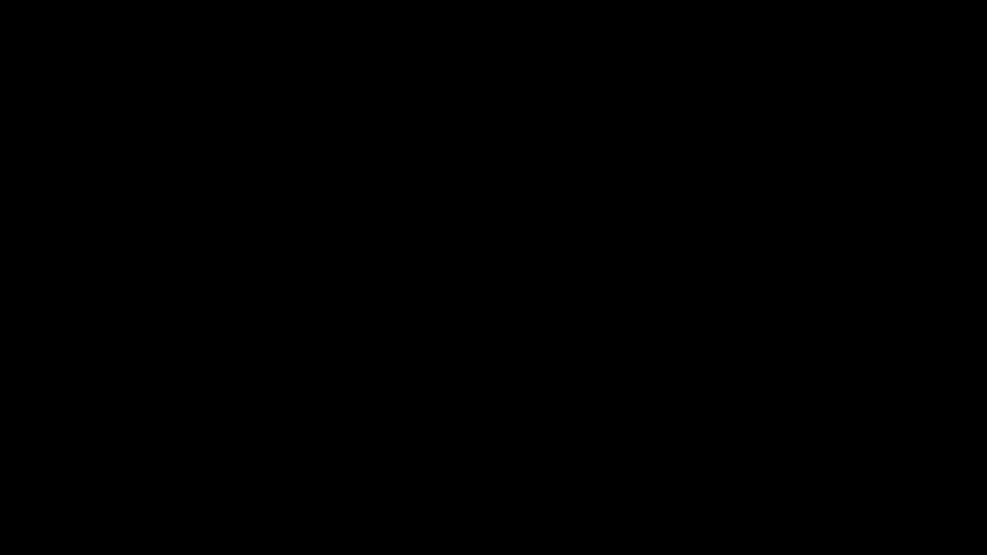
pyautogui.hotkey('alt', 'y')
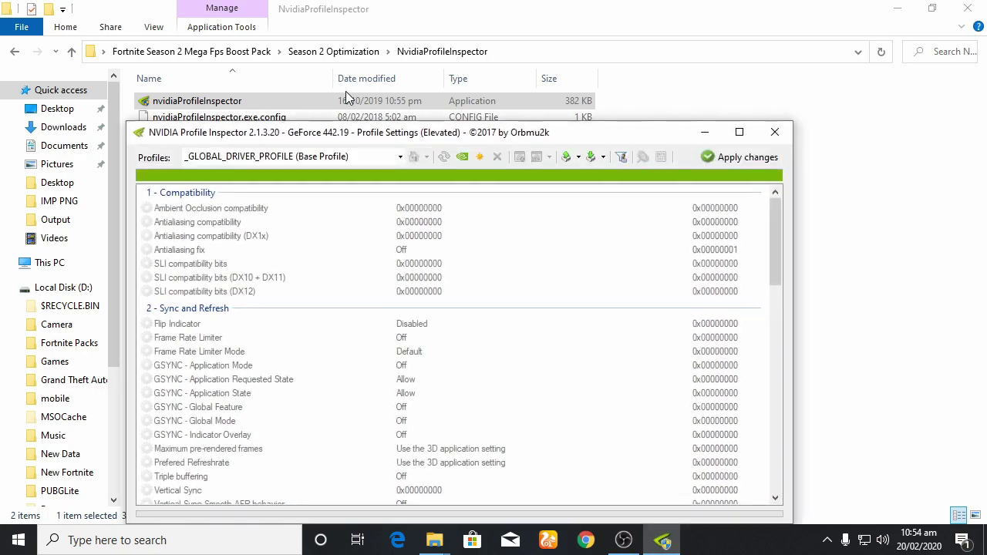
pyautogui.moveTo(432, 141); pyautogui.dragTo(444, 86)
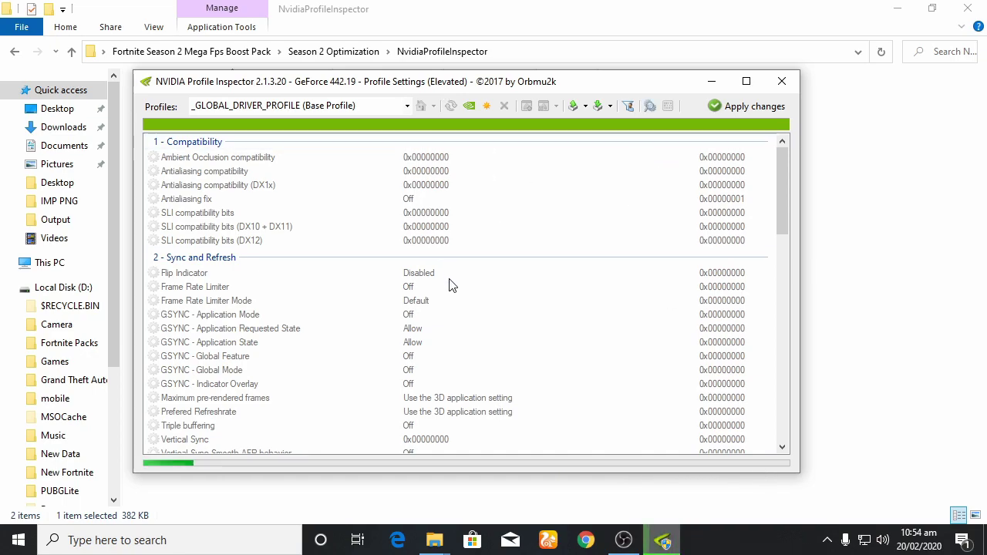
# Step: Set the base profile's Frame Rate Limiter Mode to 0x00000004 PS_FRAMERATE_LIMITER_2_CONTROL_DELAY_FLIP_BY_FLIPMETERING and apply the changes
pyautogui.click(445, 301)
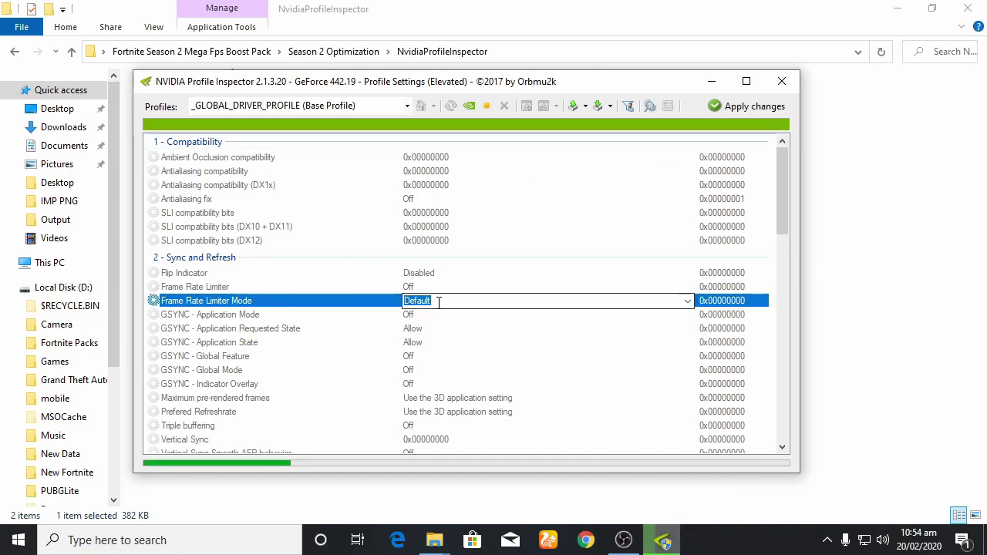
pyautogui.click(687, 301)
pyautogui.click(687, 301)
pyautogui.click(686, 302)
pyautogui.click(687, 302)
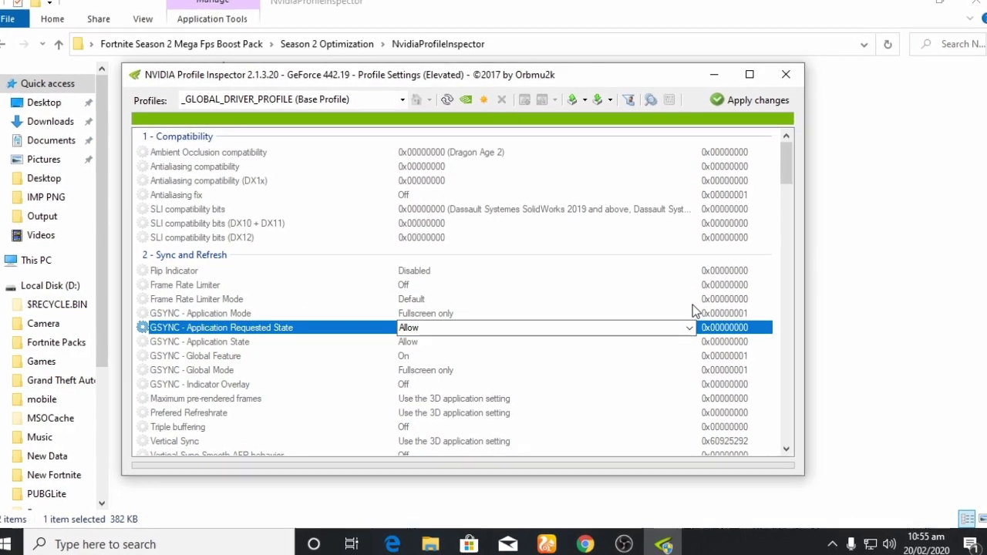
pyautogui.click(691, 300)
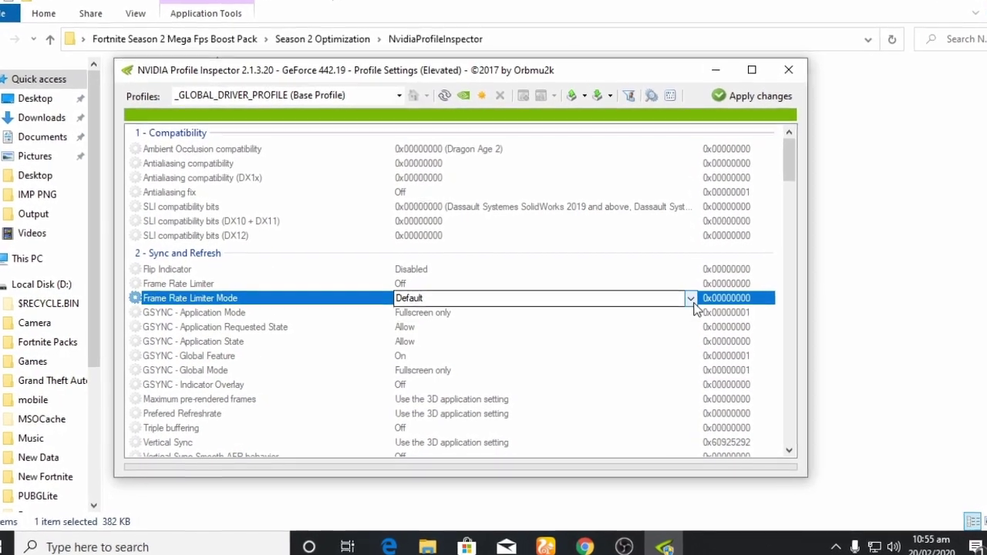
pyautogui.click(688, 299)
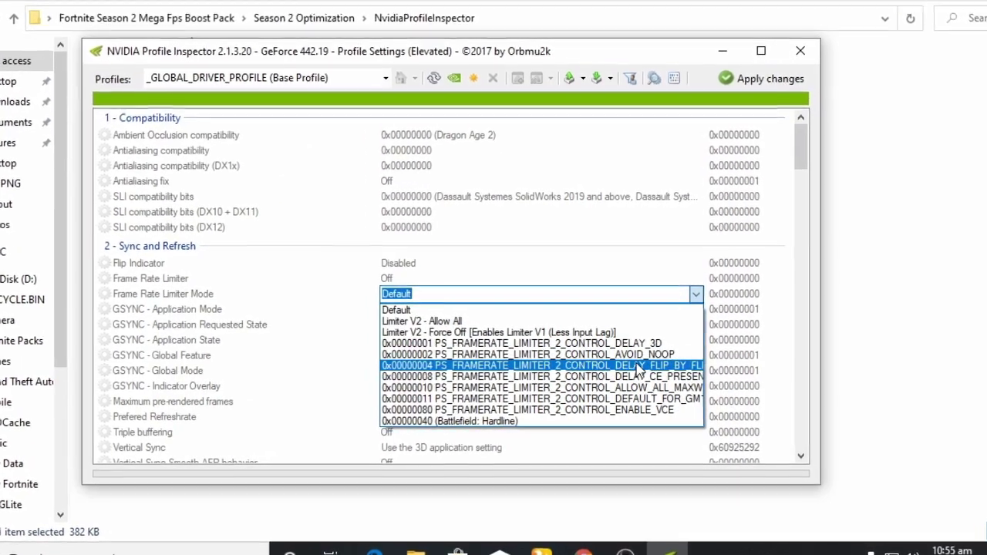
pyautogui.click(636, 367)
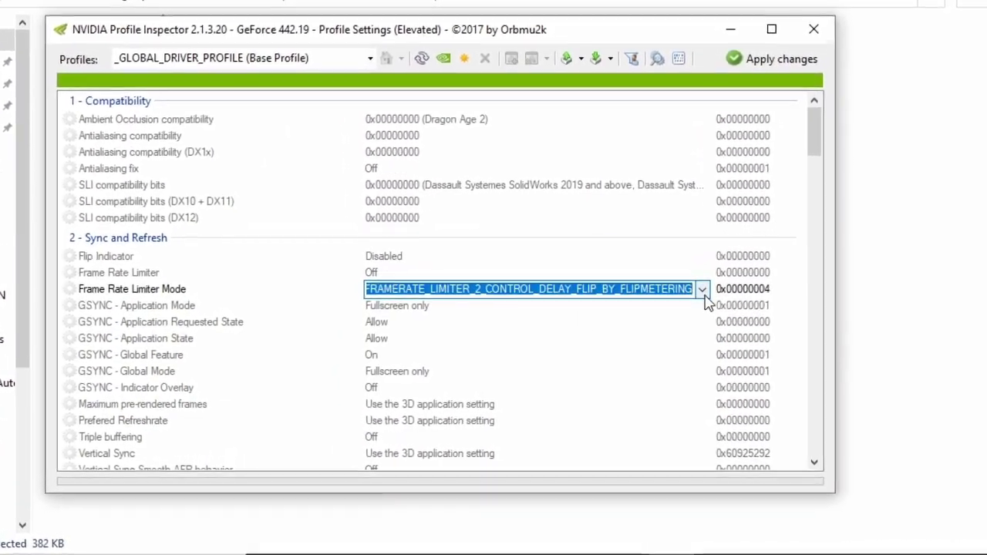
pyautogui.click(700, 289)
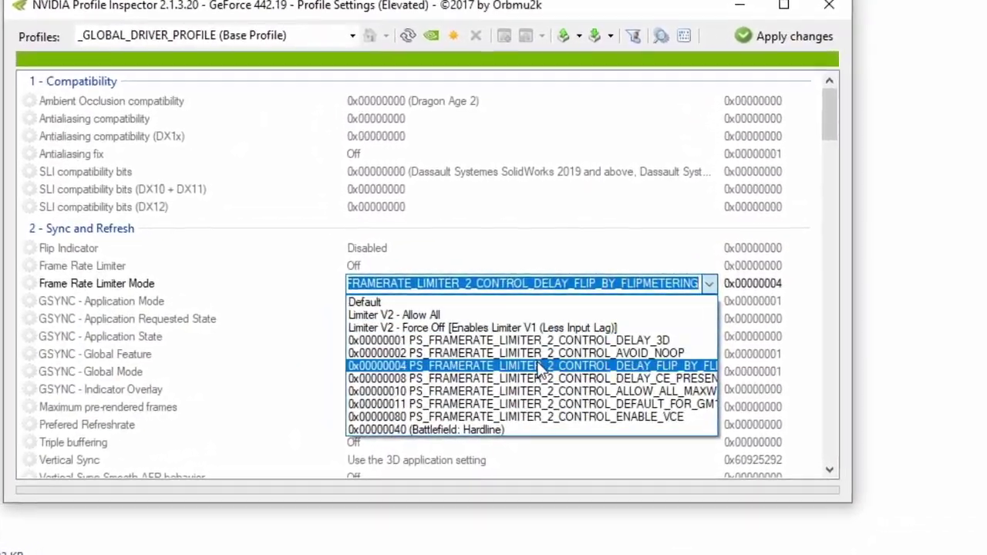
pyautogui.click(538, 363)
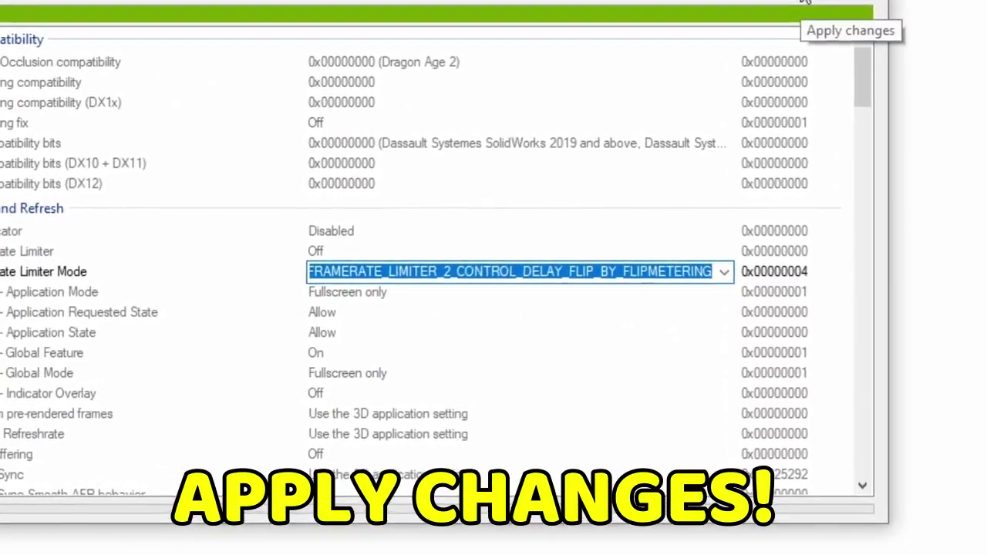
pyautogui.click(806, 2)
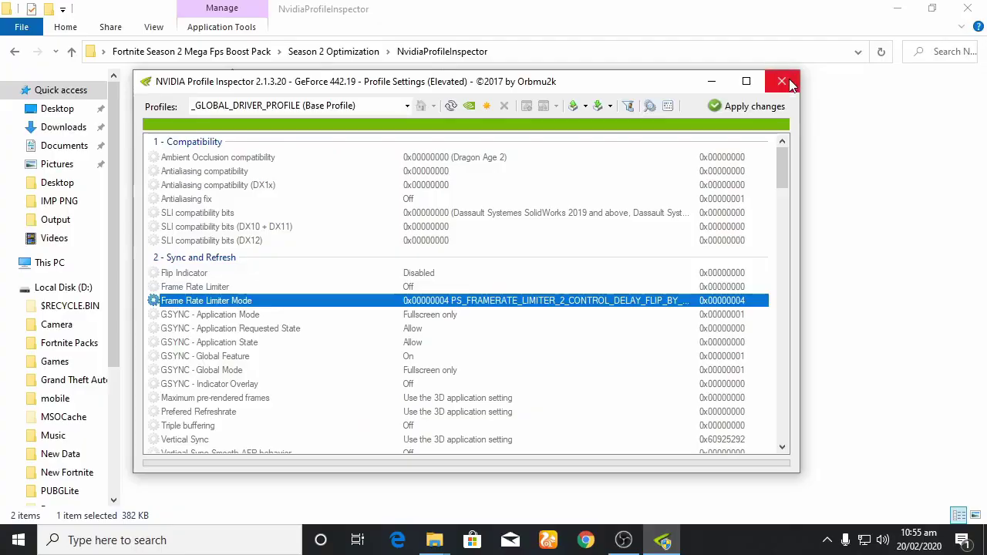
# Step: Close the NVIDIA Profile Inspector, return to the Season 2 Optimization folder and refresh it
pyautogui.click(789, 82)
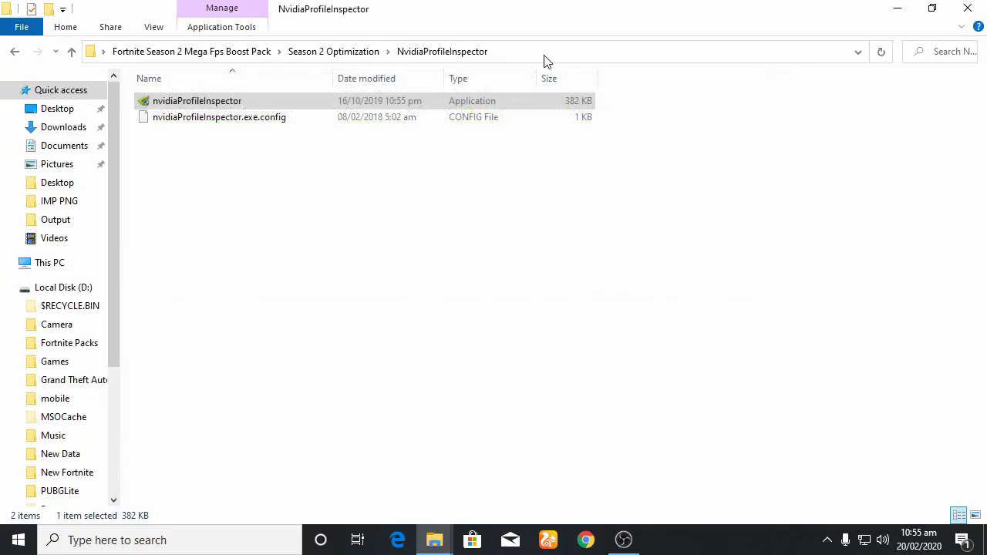
pyautogui.click(14, 51)
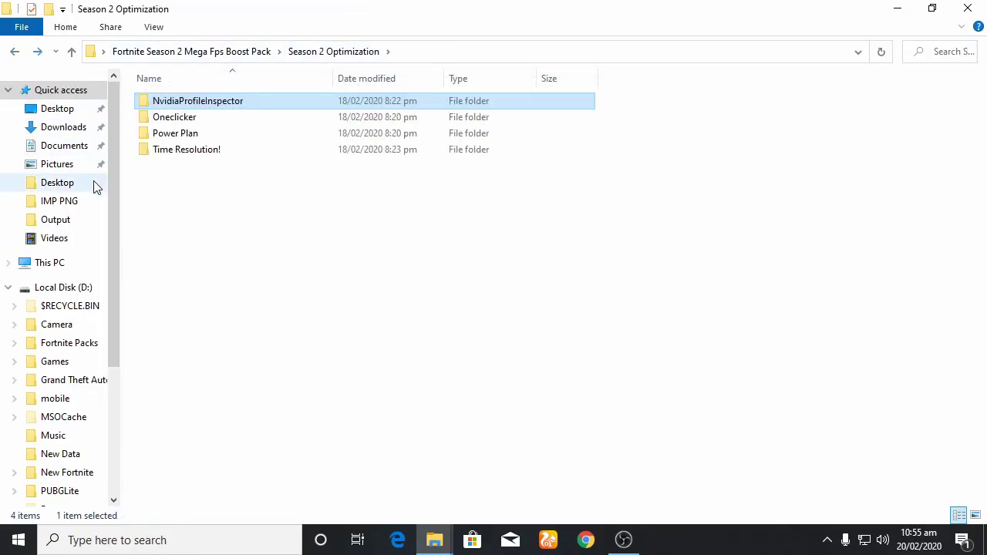
pyautogui.rightClick(176, 237)
pyautogui.click(224, 299)
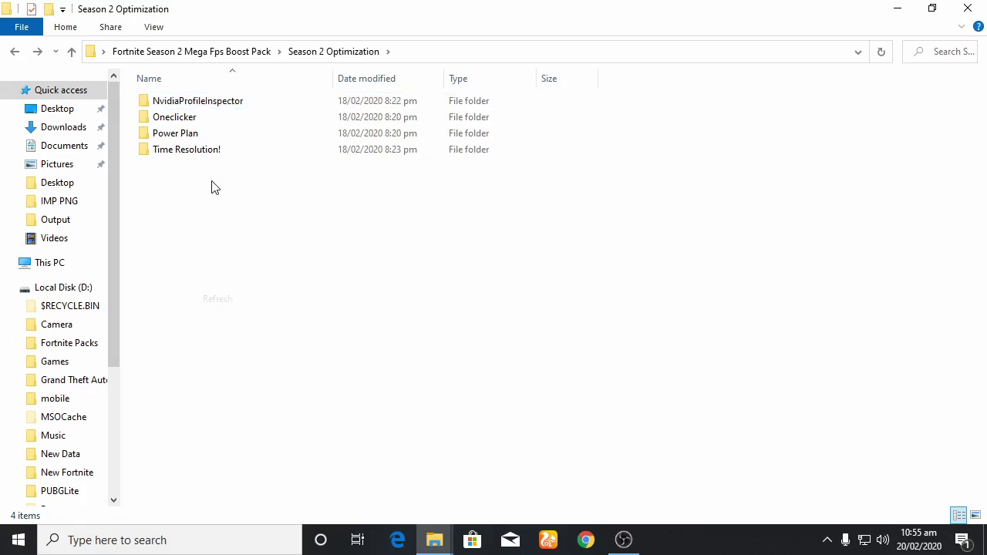
# Step: Open "Read me First!" in the Oneclicker folder, review the list of tweaks the batch file makes, and close it
pyautogui.doubleClick(190, 116)
pyautogui.doubleClick(191, 135)
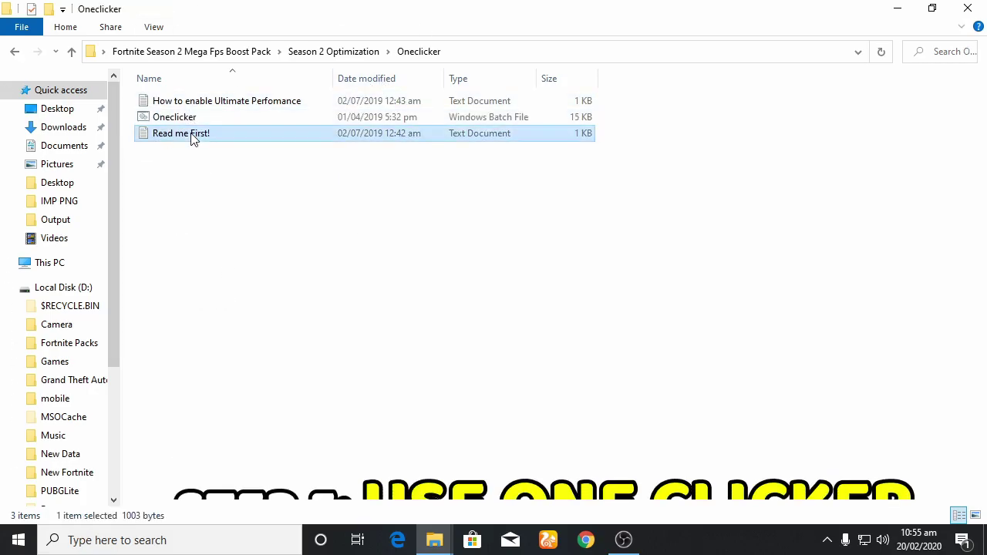
pyautogui.moveTo(557, 431); pyautogui.dragTo(258, 298)
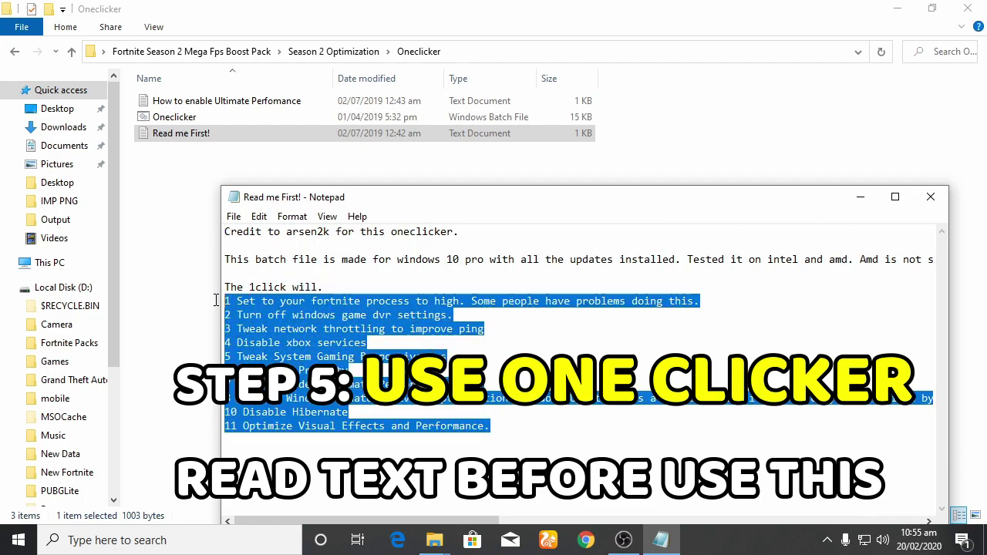
pyautogui.click(580, 482)
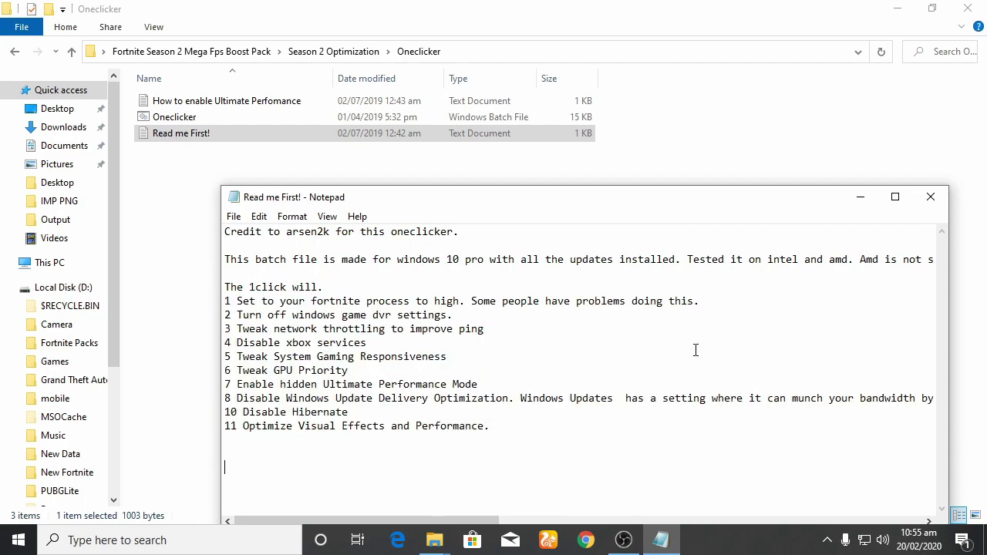
pyautogui.click(930, 195)
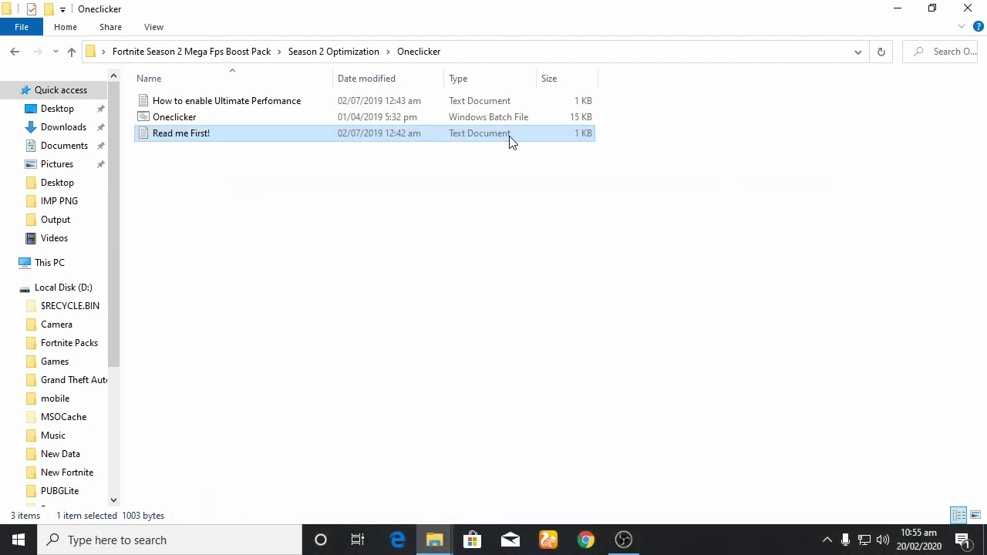
# Step: Run the Oneclicker batch file as administrator and continue past its intro messages to create a system restore point
pyautogui.rightClick(176, 115)
pyautogui.click(297, 172)
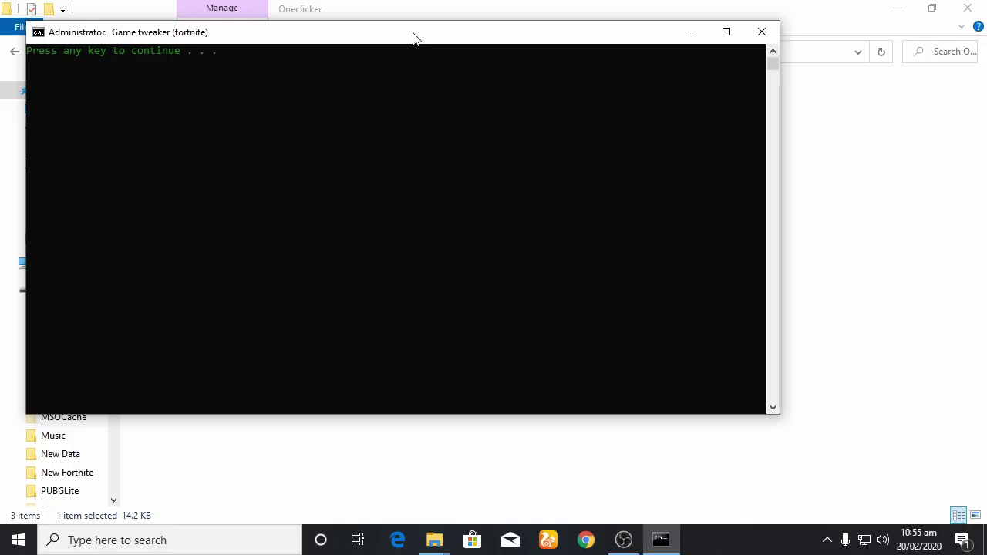
pyautogui.moveTo(411, 35); pyautogui.dragTo(535, 33)
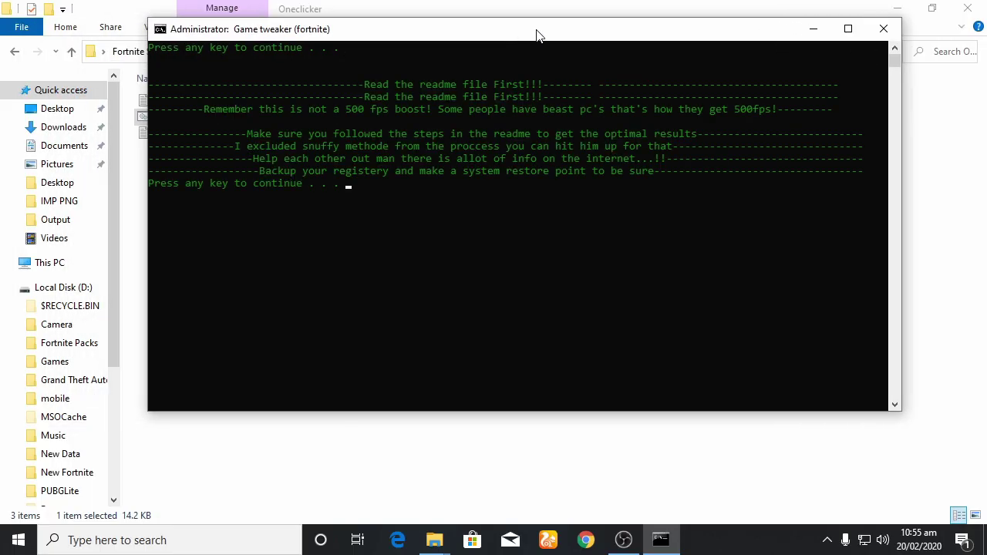
pyautogui.press('Return')
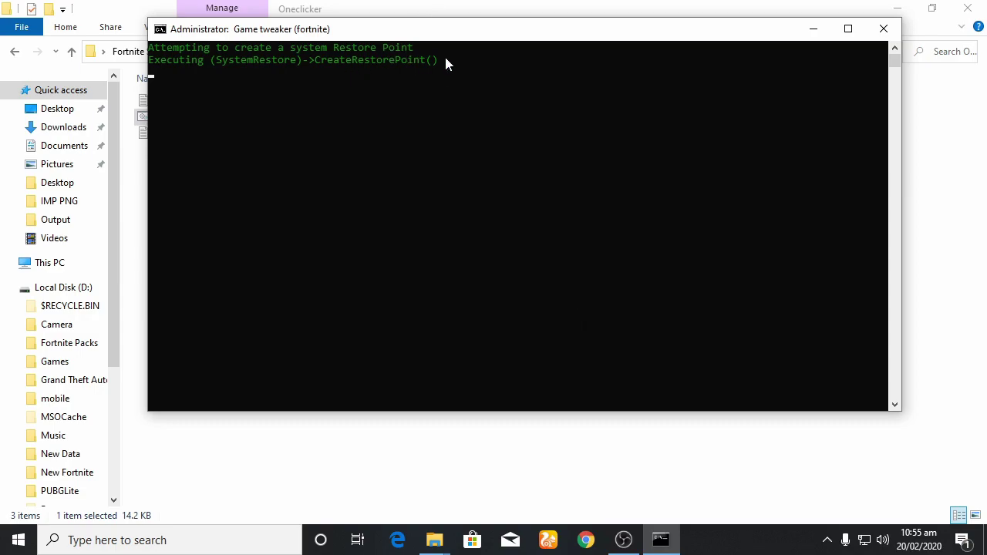
pyautogui.moveTo(453, 31); pyautogui.dragTo(514, 77)
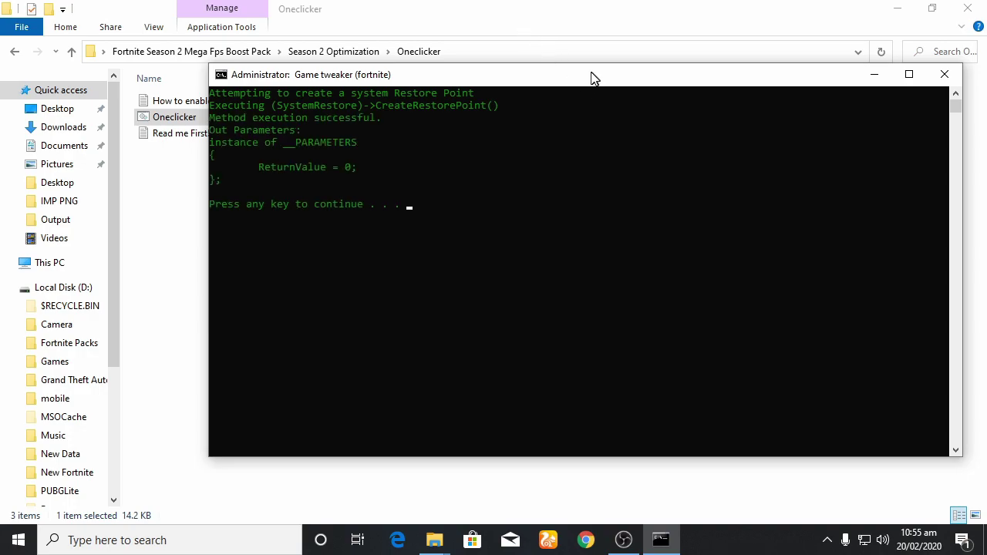
pyautogui.moveTo(593, 81); pyautogui.dragTo(588, 78)
# Step: Continue the Game tweaker script through all its optimizations, from Fortnite process priority to disabling Xbox services, until it exits
pyautogui.press('Return')
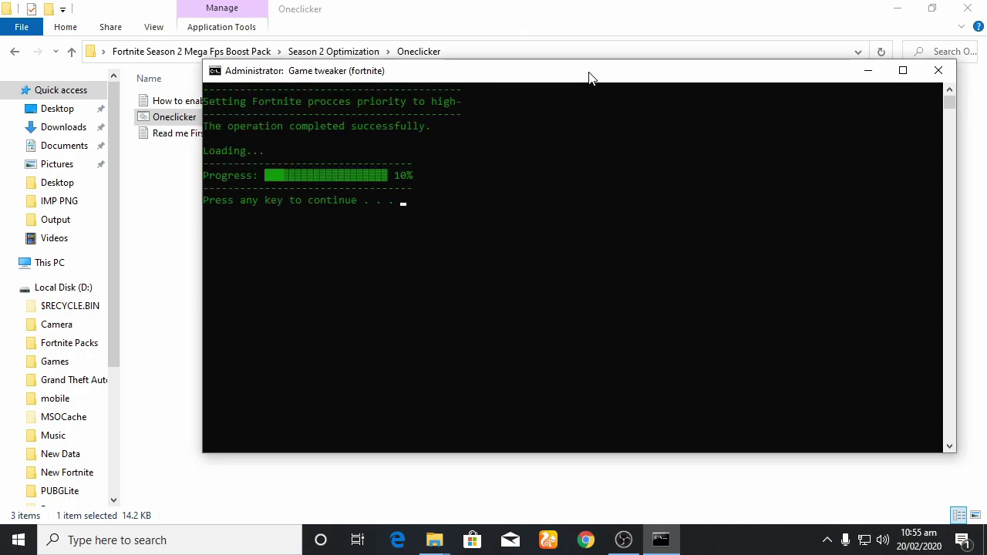
pyautogui.press('Return')
pyautogui.press('Return')
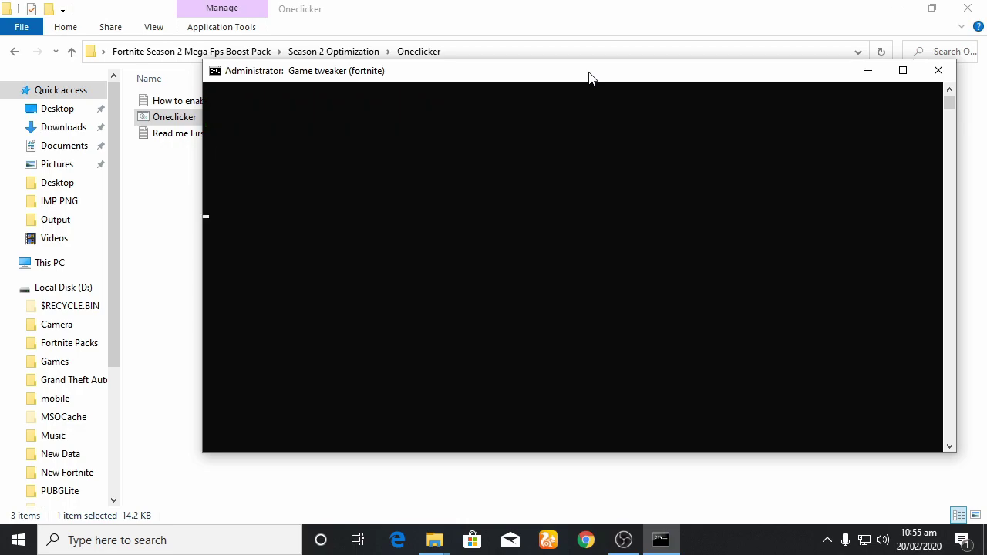
pyautogui.press('Return')
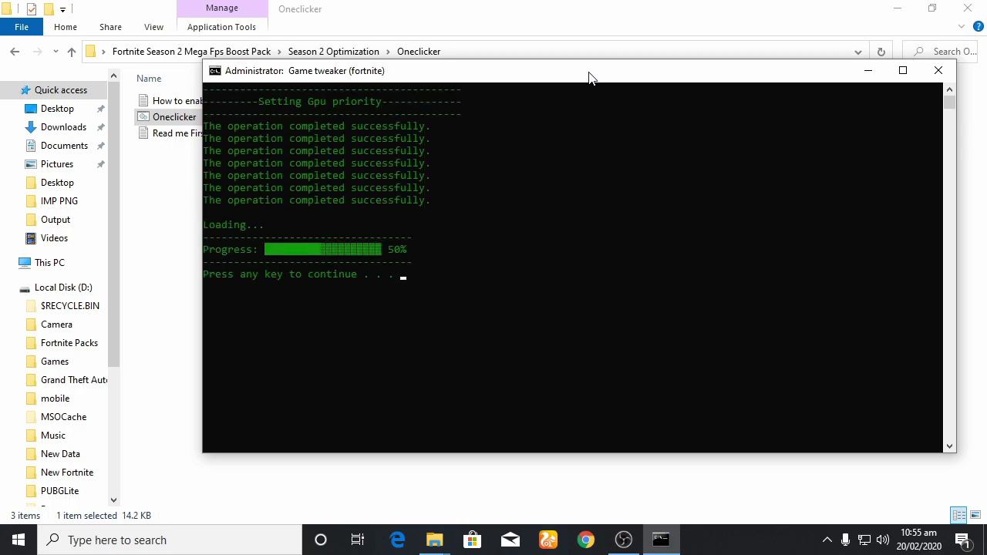
pyautogui.press('Return')
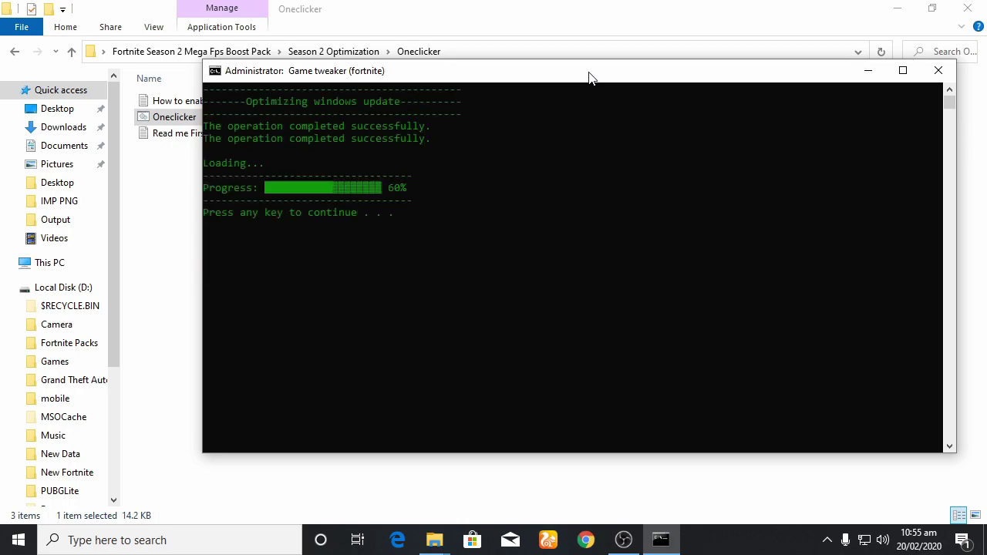
pyautogui.press('Return')
pyautogui.press('Return')
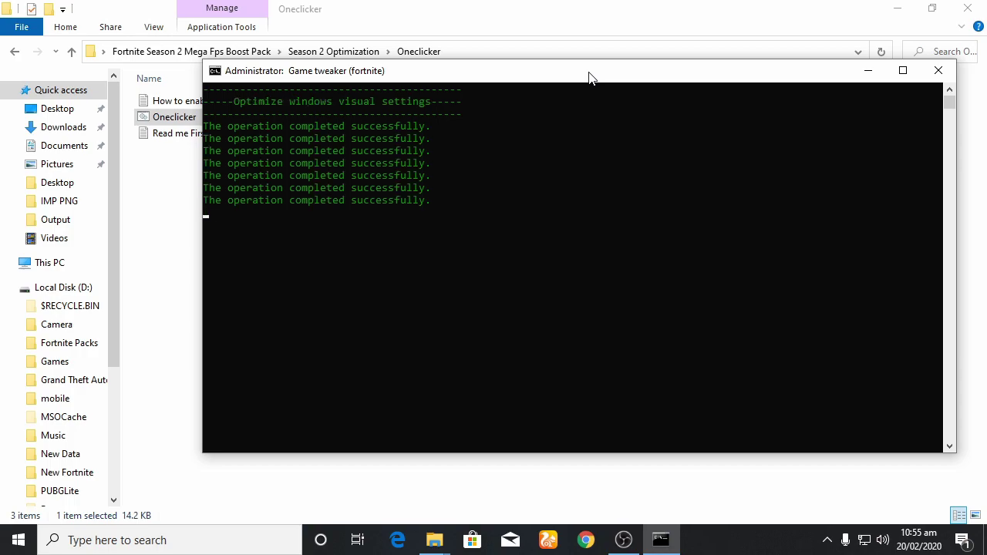
pyautogui.press('Return')
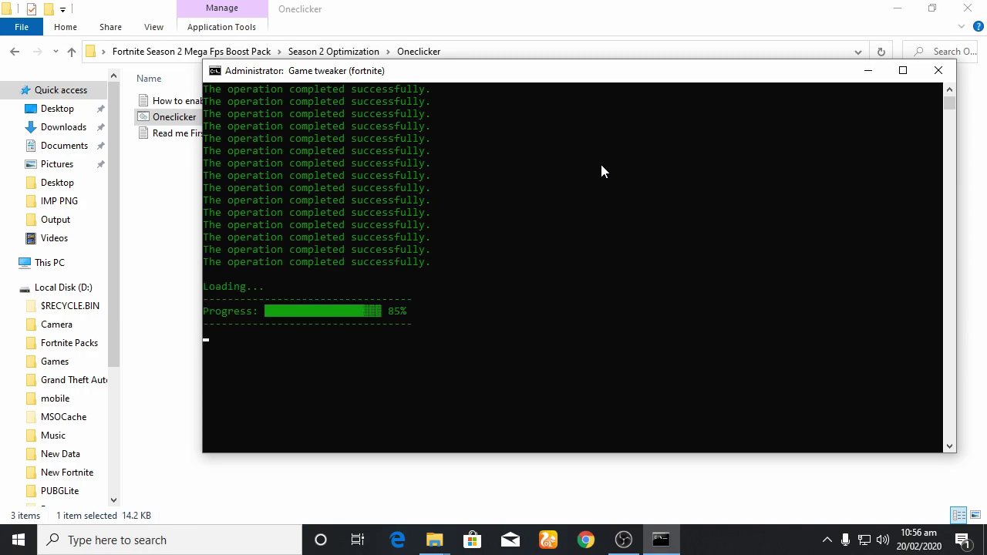
pyautogui.press('Return')
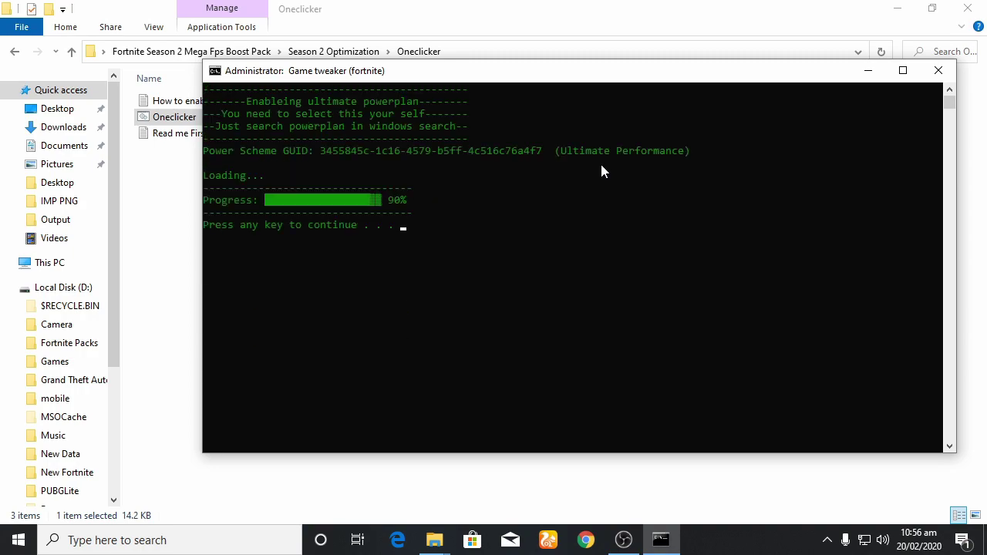
pyautogui.press('Return')
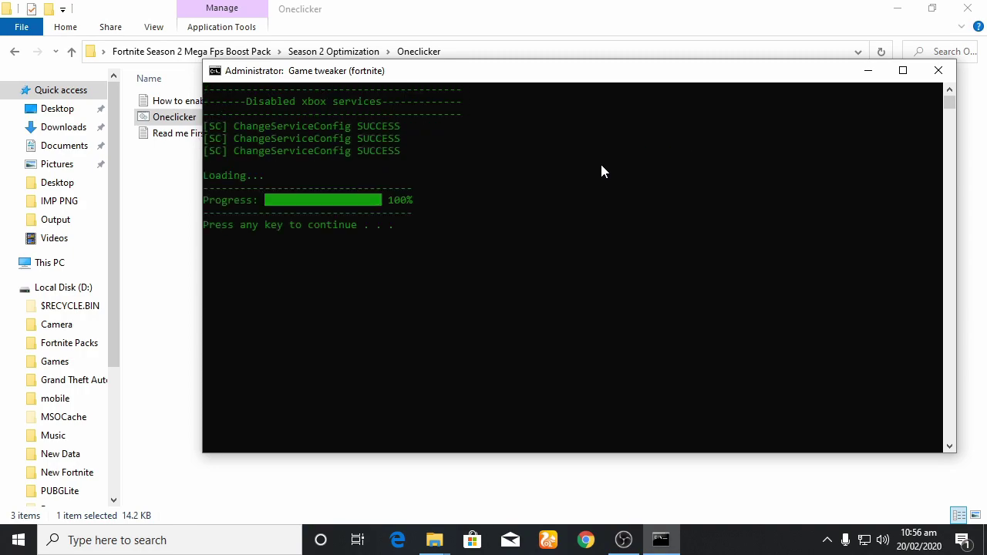
pyautogui.press('Return')
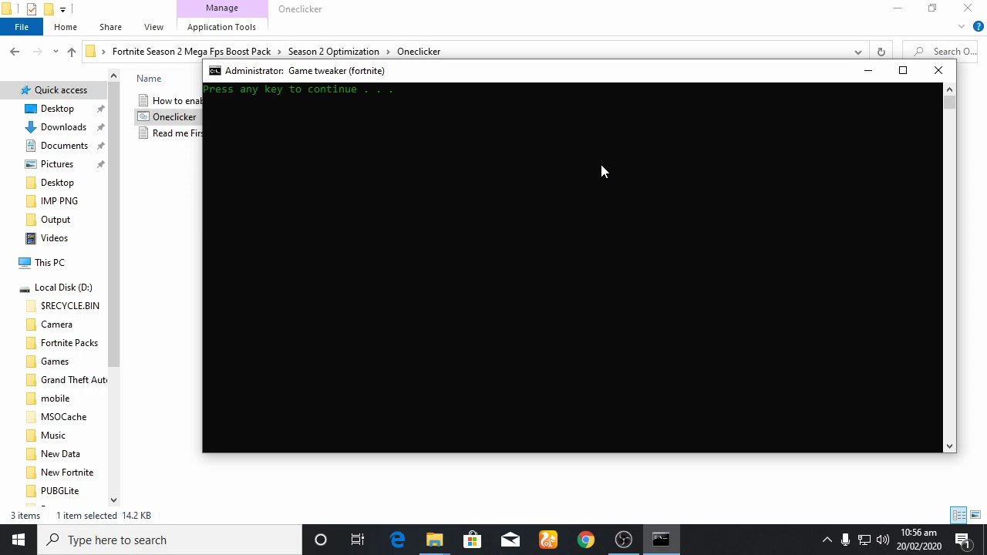
pyautogui.press('Return')
# Step: Go from the Oneclicker folder to Fortnite High Priority\Cpu Priority in the boost pack, refreshing the folders along the way
pyautogui.rightClick(277, 203)
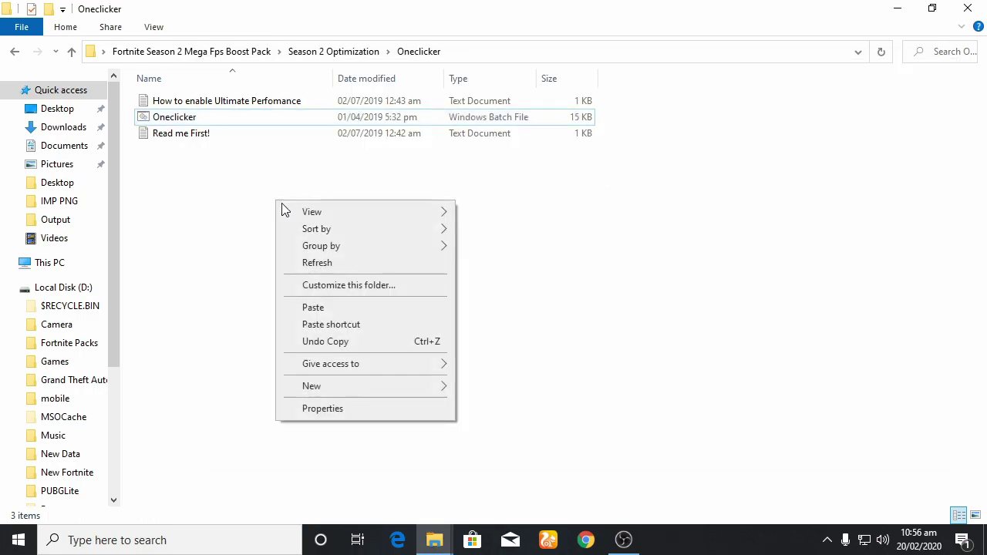
pyautogui.click(355, 263)
pyautogui.click(827, 539)
pyautogui.click(827, 539)
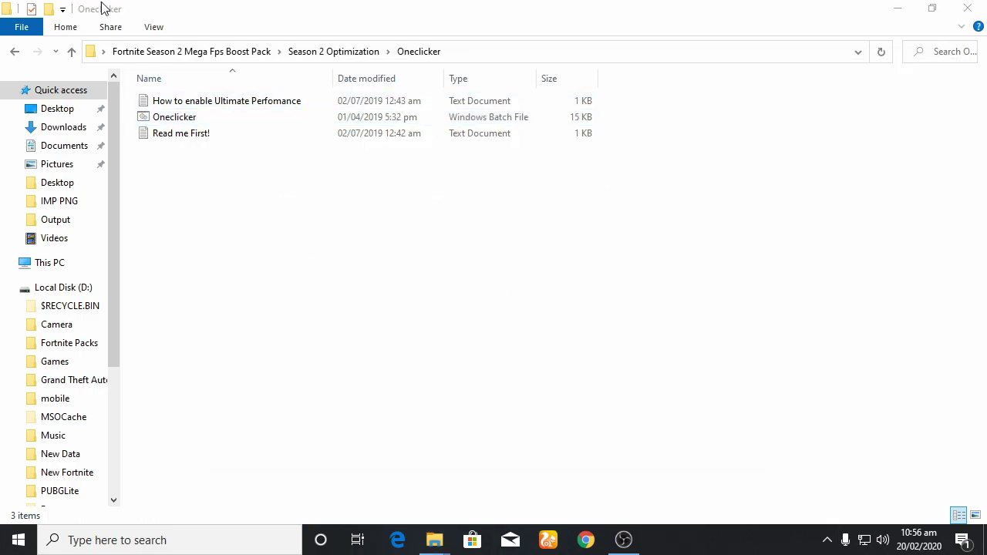
pyautogui.click(15, 53)
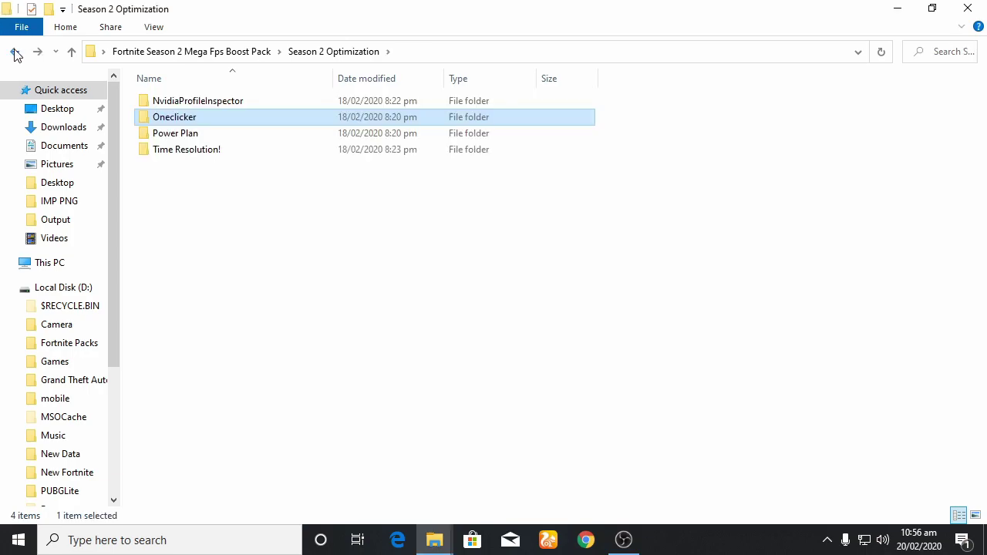
pyautogui.click(15, 52)
pyautogui.rightClick(241, 179)
pyautogui.click(314, 242)
pyautogui.rightClick(227, 100)
pyautogui.click(231, 103)
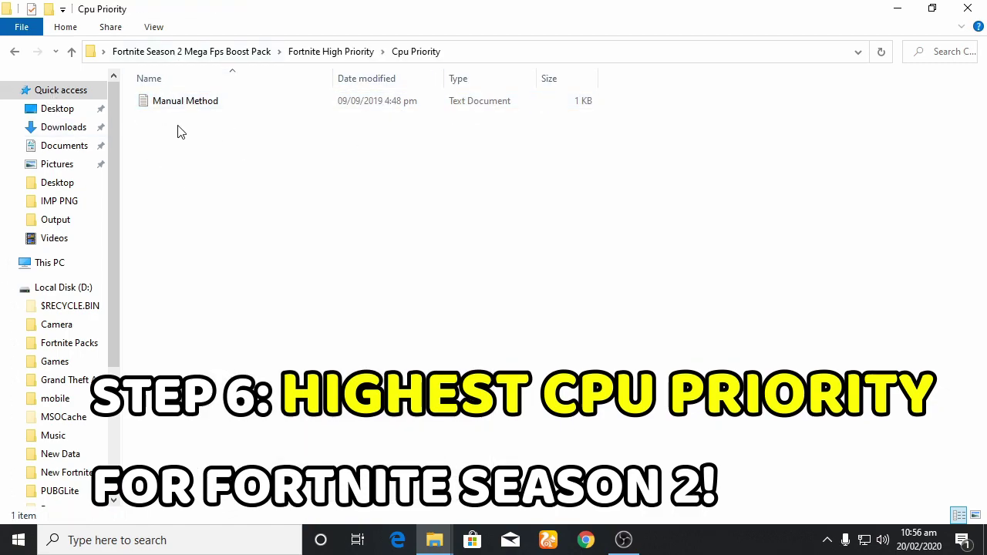
# Step: Open the Manual Method text file and review its registry path and CpuPriorityClass instructions
pyautogui.rightClick(179, 101)
pyautogui.click(225, 108)
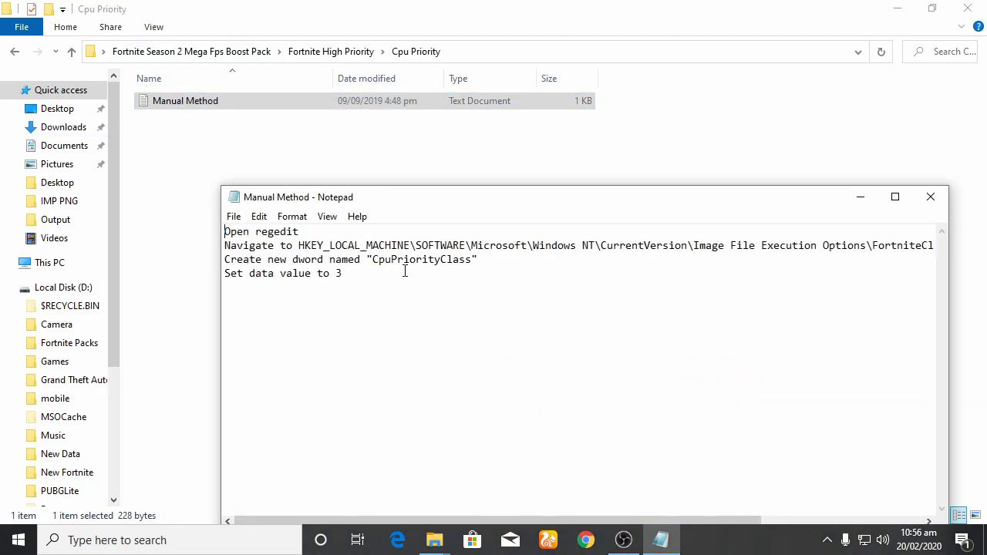
pyautogui.moveTo(530, 200); pyautogui.dragTo(531, 110)
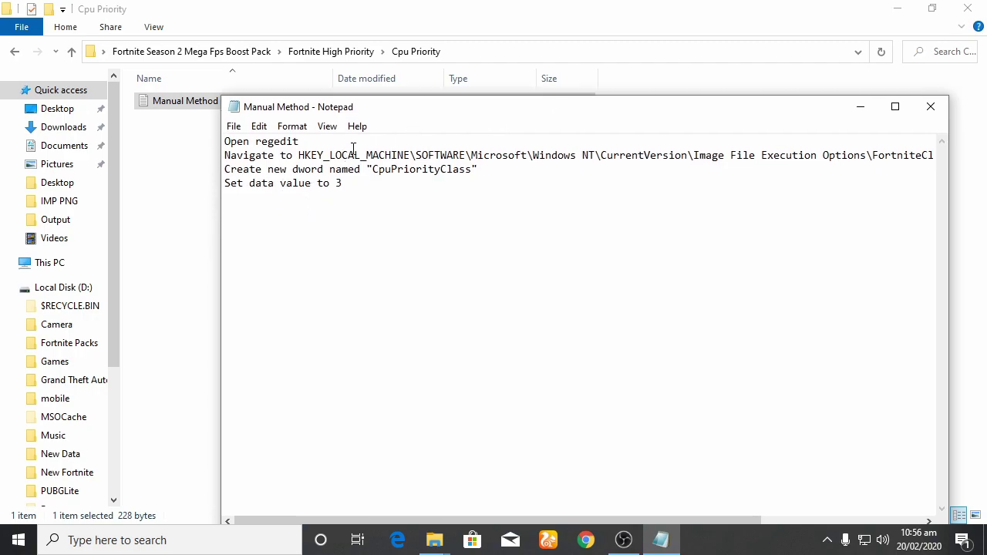
pyautogui.moveTo(298, 155); pyautogui.dragTo(676, 168)
pyautogui.click(580, 232)
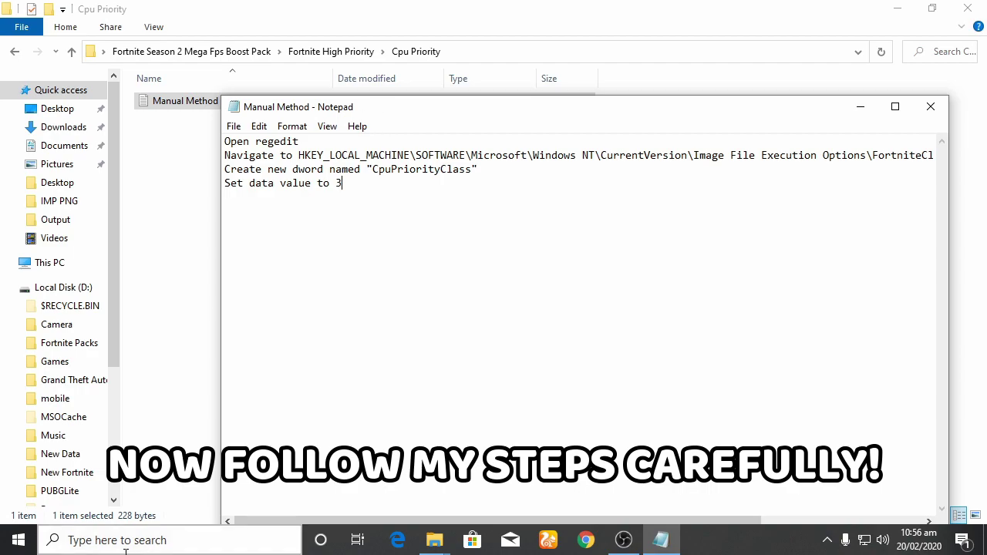
# Step: Launch regedit, maximize the Manual Method notes to show the full key path, and bring the Registry Editor in front
pyautogui.press('super+r')
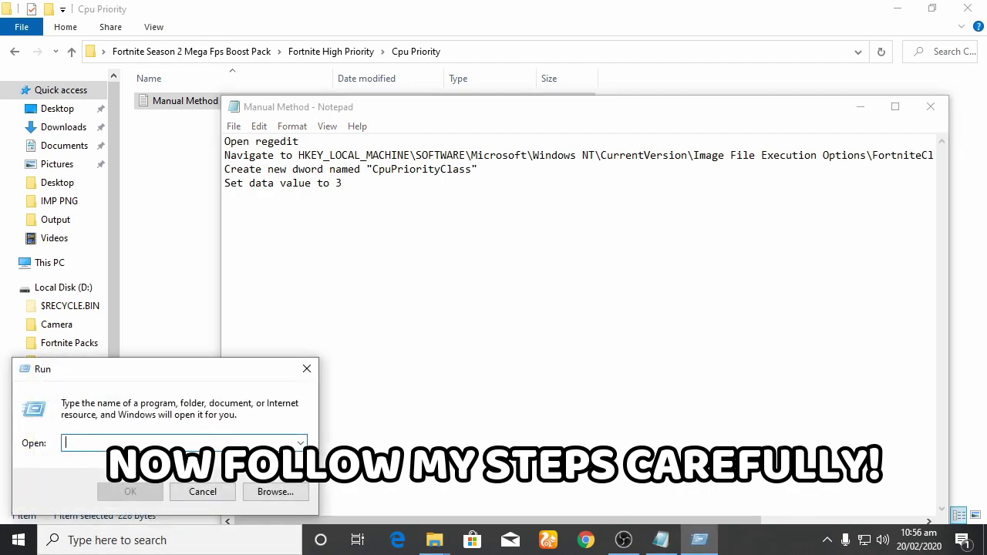
pyautogui.write('regedit')
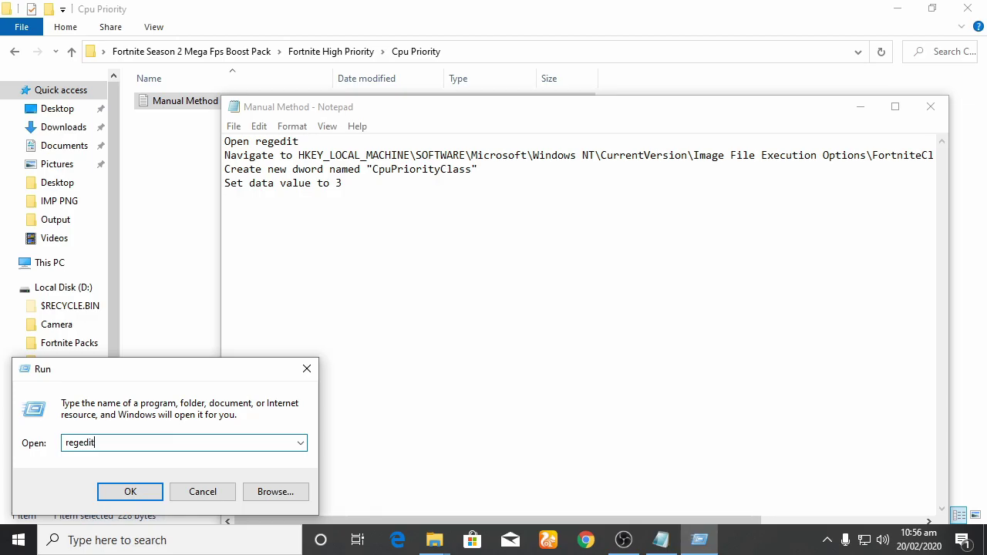
pyautogui.press('Return')
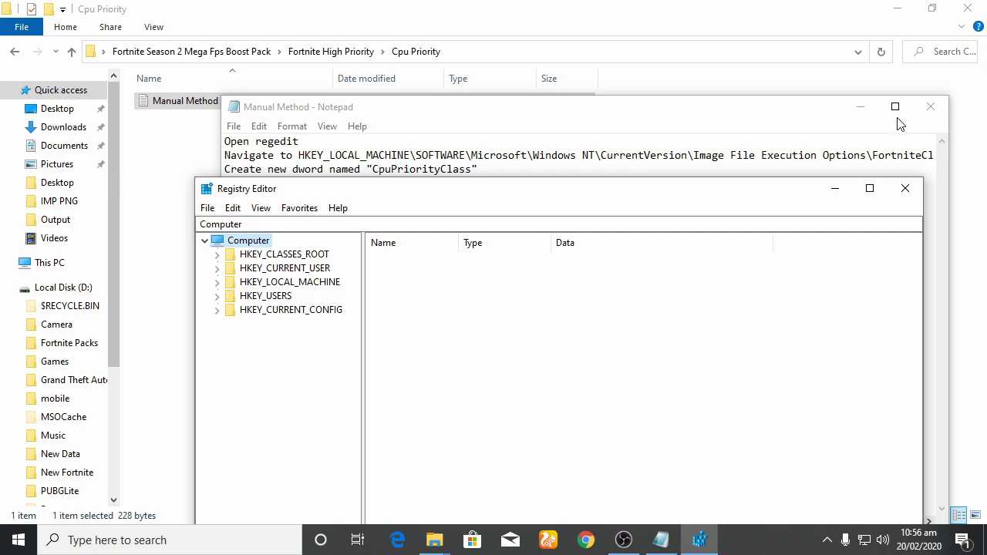
pyautogui.click(895, 107)
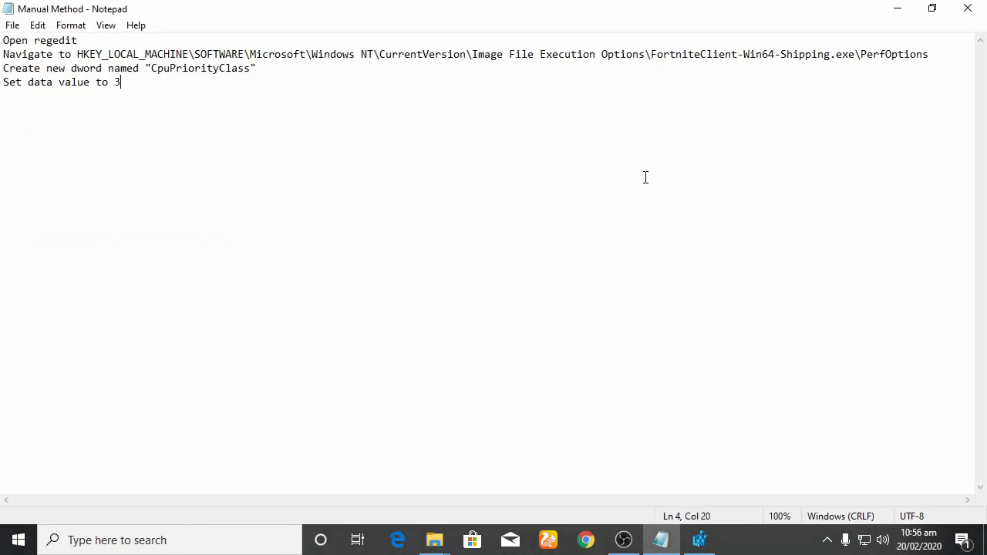
pyautogui.click(699, 539)
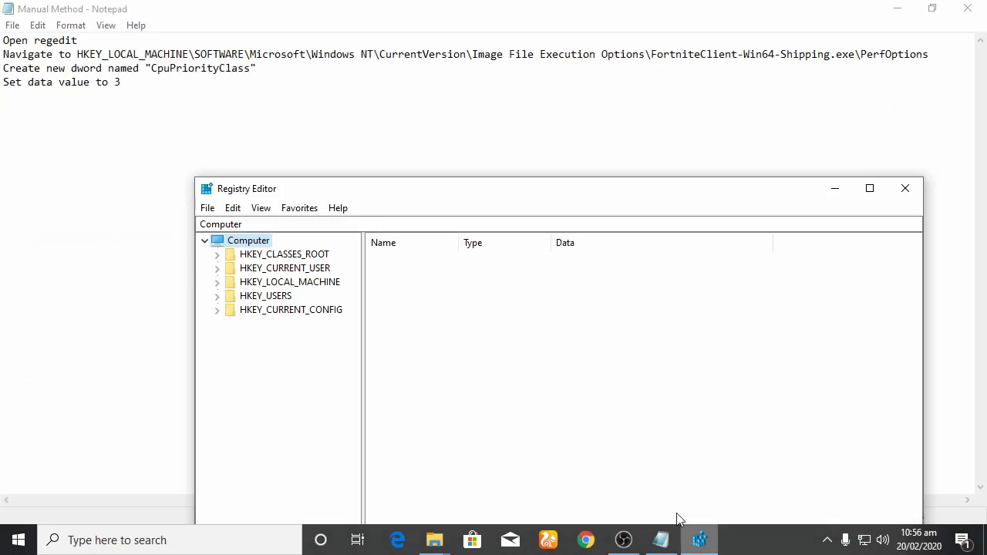
# Step: Expand HKEY_LOCAL_MACHINE\SOFTWARE\Microsoft in the registry tree and move the Registry Editor window up, clear of the taskbar
pyautogui.doubleClick(309, 281)
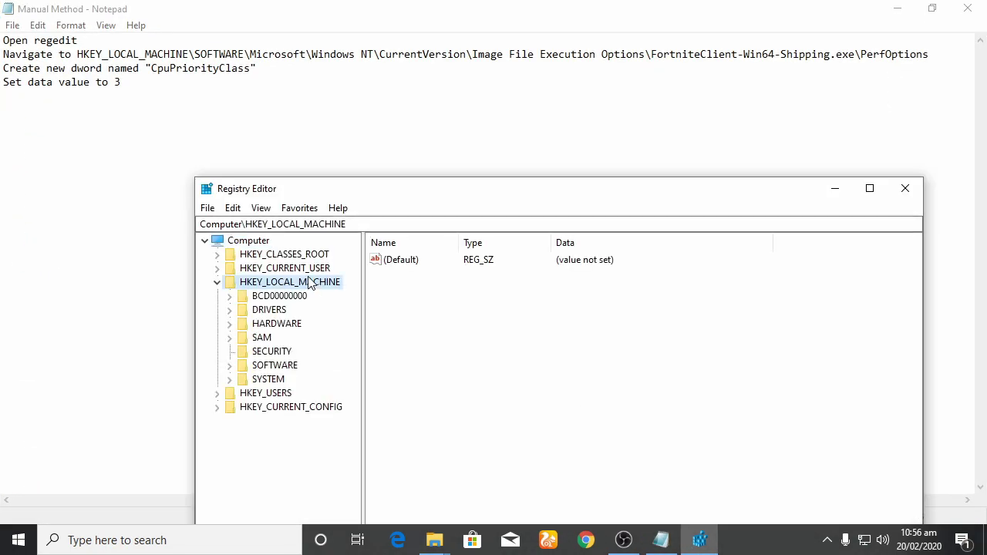
pyautogui.doubleClick(287, 366)
pyautogui.scroll(-3, 324, 358)
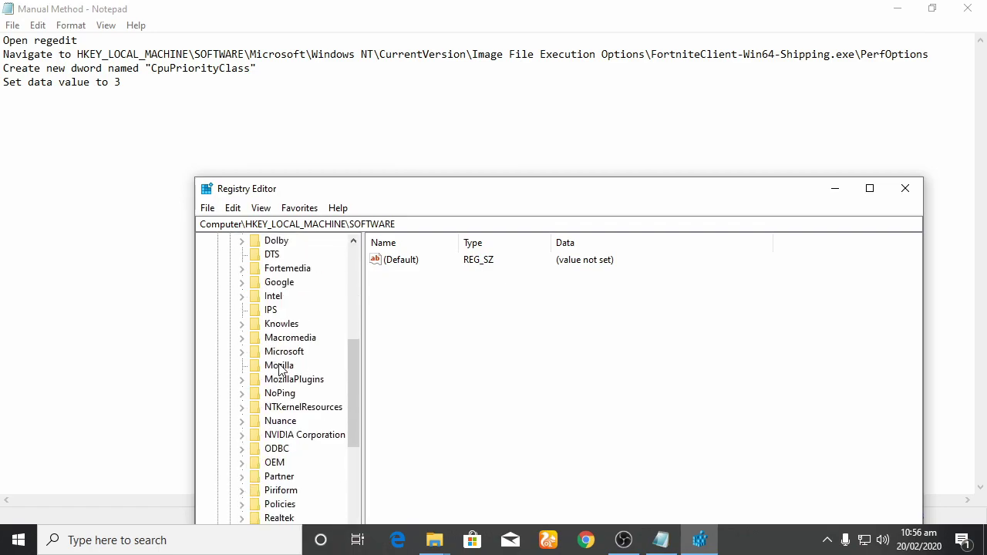
pyautogui.doubleClick(285, 351)
pyautogui.moveTo(439, 196); pyautogui.dragTo(454, 113)
pyautogui.moveTo(297, 456); pyautogui.dragTo(312, 457)
# Step: Expand the Windows NT key under Microsoft and open its CurrentVersion subkey
pyautogui.scroll(-20, 258, 287)
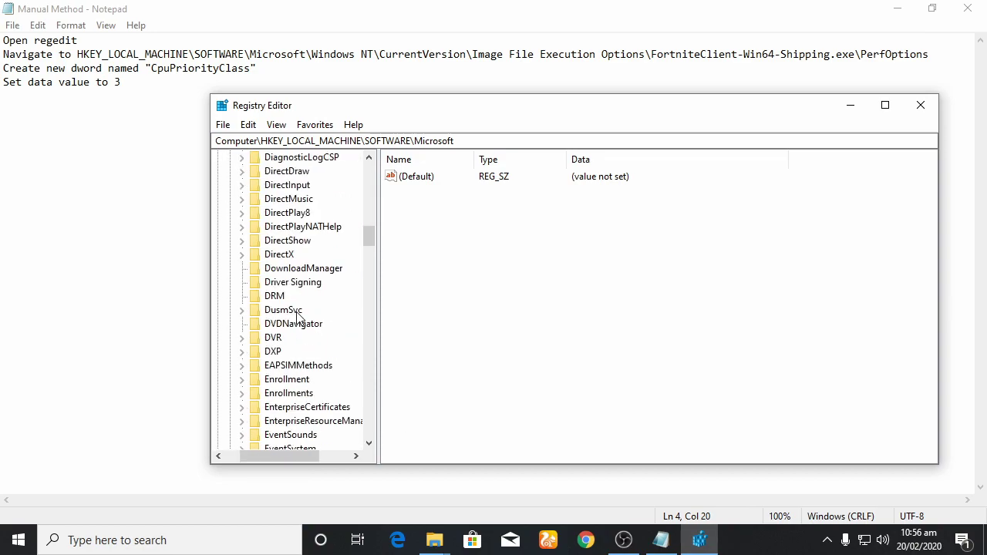
pyautogui.scroll(-20, 257, 288)
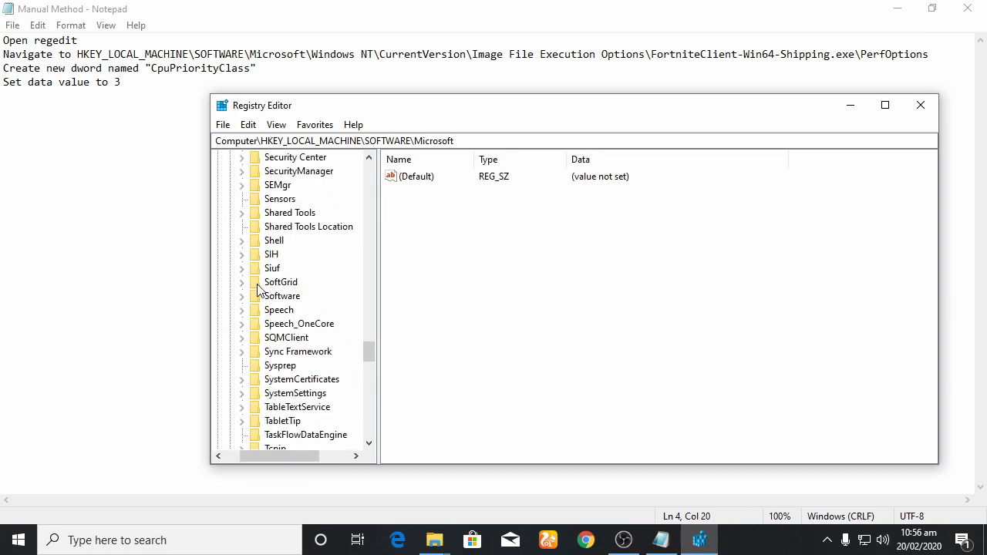
pyautogui.scroll(-11, 258, 288)
pyautogui.scroll(2, 297, 286)
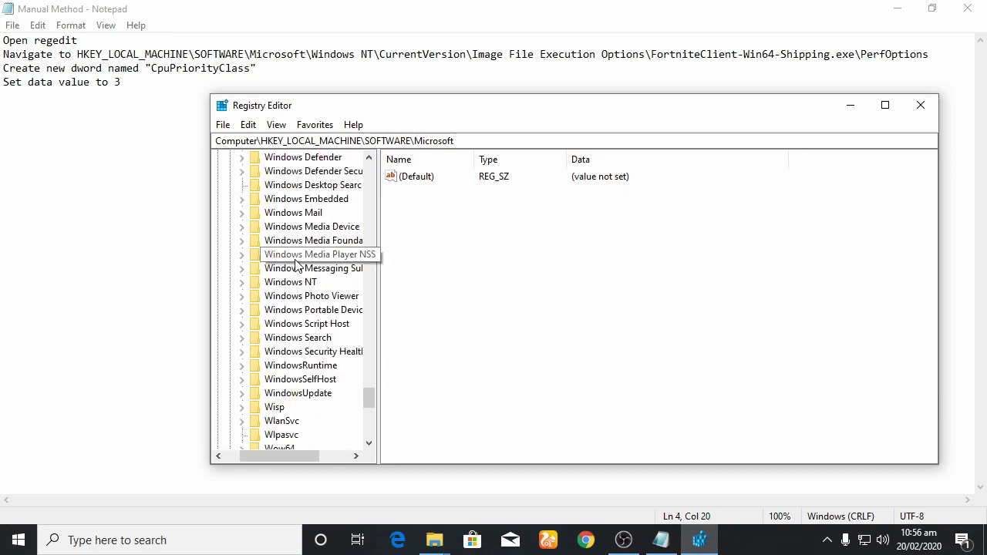
pyautogui.doubleClick(297, 283)
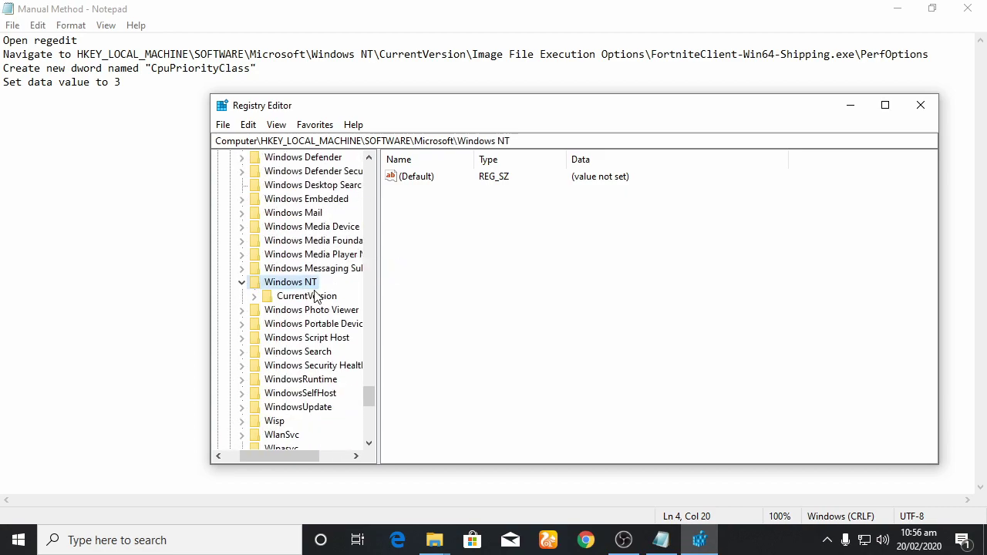
pyautogui.doubleClick(321, 297)
# Step: Find the Image File Execution Options key under CurrentVersion and expand it
pyautogui.moveTo(280, 456); pyautogui.dragTo(302, 456)
pyautogui.scroll(-10, 293, 350)
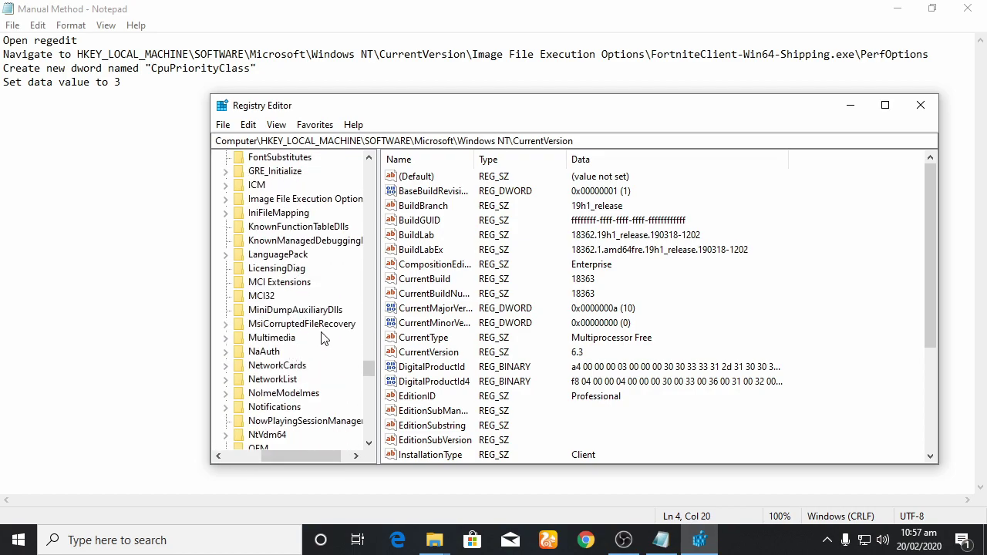
pyautogui.scroll(-18, 326, 344)
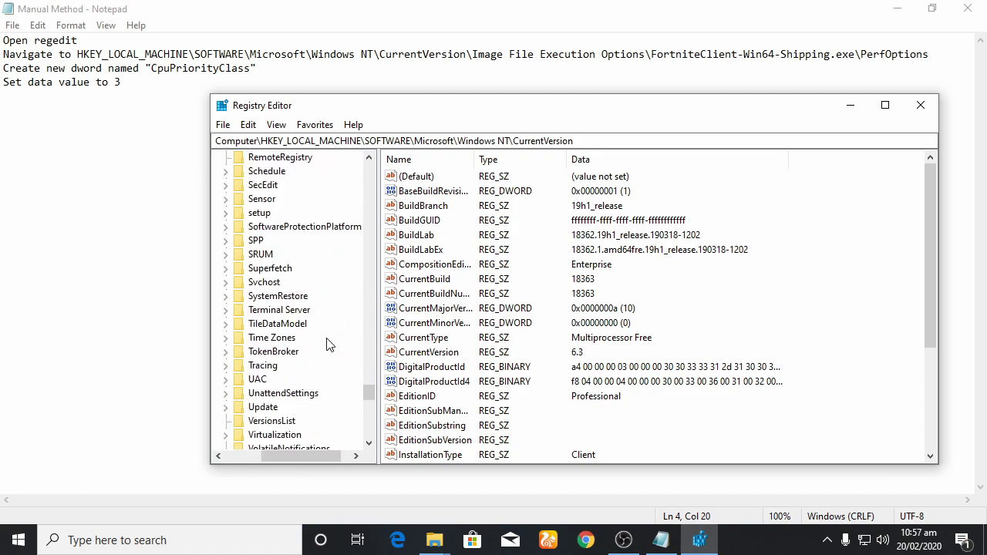
pyautogui.scroll(10, 327, 344)
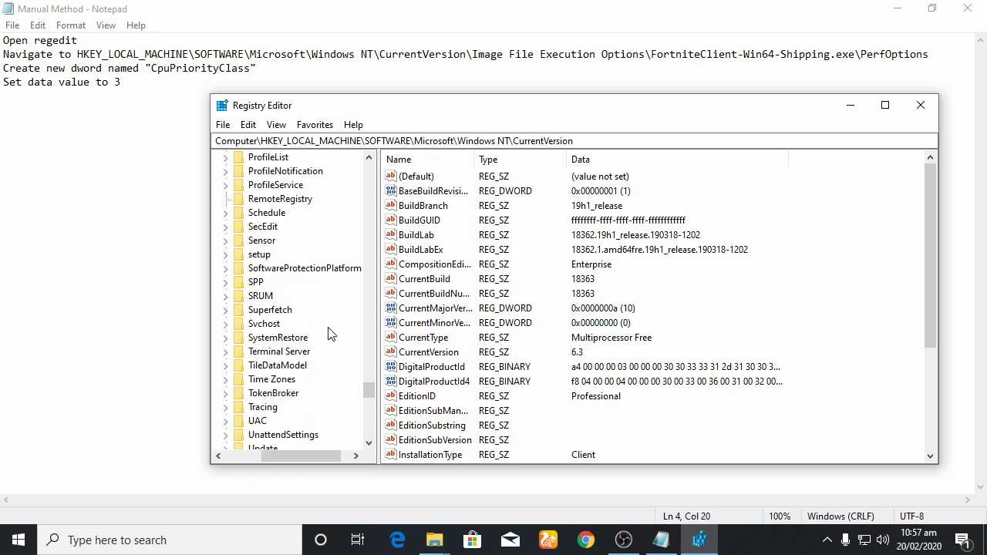
pyautogui.scroll(3, 327, 333)
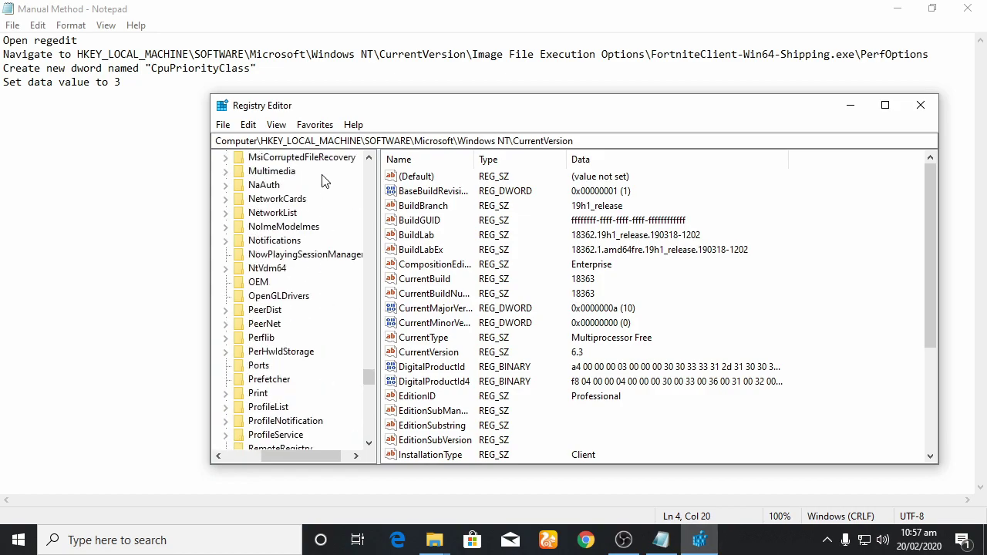
pyautogui.scroll(2, 296, 218)
pyautogui.scroll(2, 314, 215)
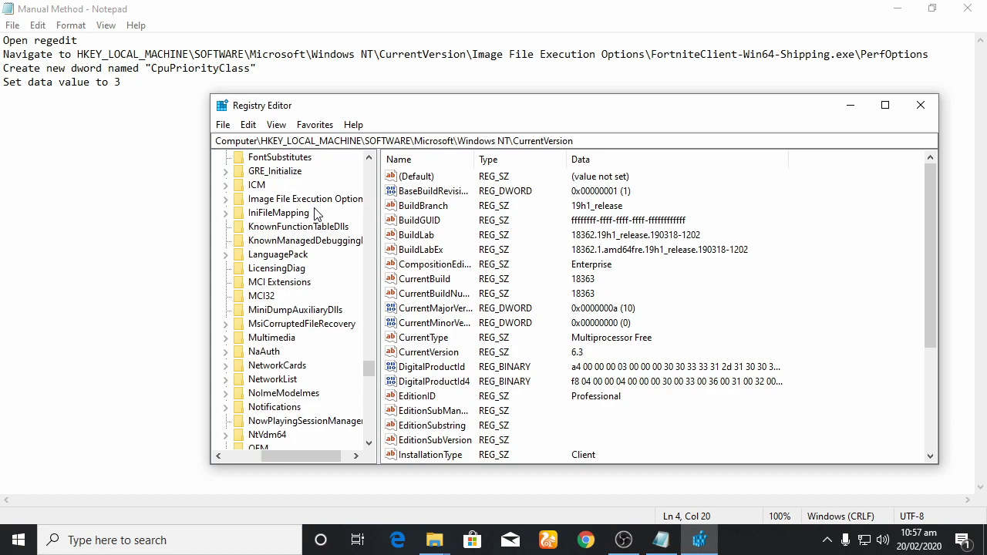
pyautogui.click(323, 200)
pyautogui.doubleClick(328, 199)
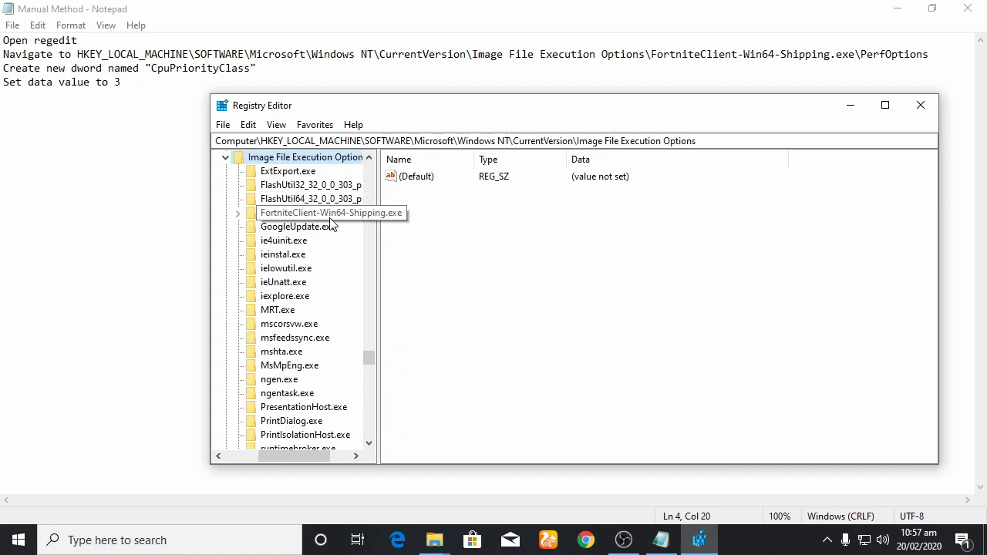
# Step: Delete the existing FortniteClient-Win64-Shipping.exe key with all of its subkeys from Image File Execution Options
pyautogui.moveTo(293, 456); pyautogui.dragTo(316, 460)
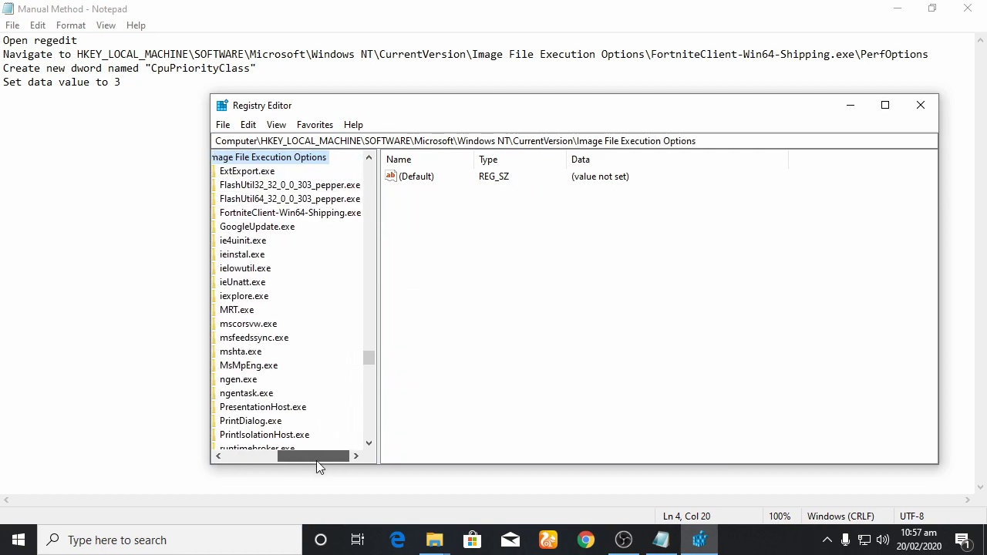
pyautogui.rightClick(328, 214)
pyautogui.click(389, 279)
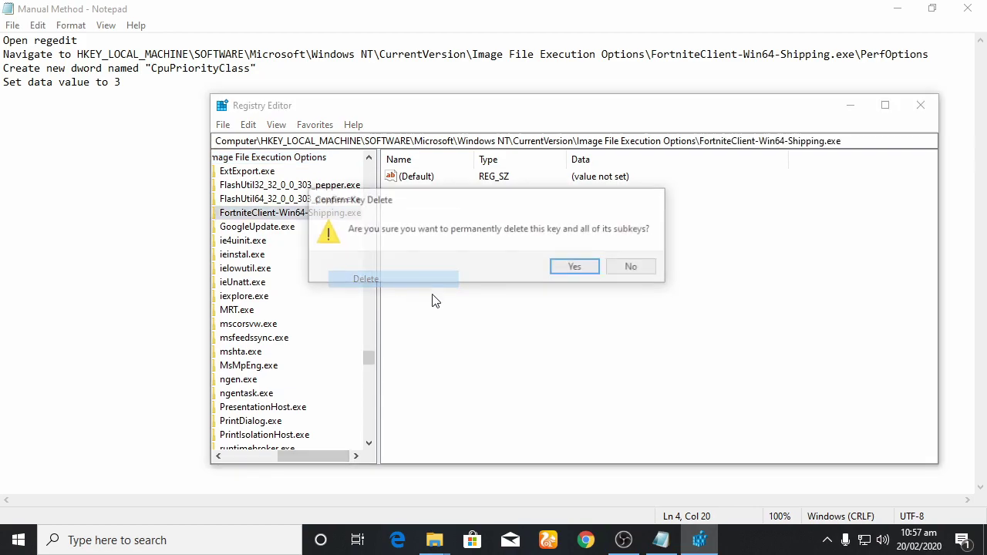
pyautogui.click(579, 269)
# Step: Widen the registry tree area and create a new key under Image File Execution Options
pyautogui.moveTo(378, 217); pyautogui.dragTo(443, 220)
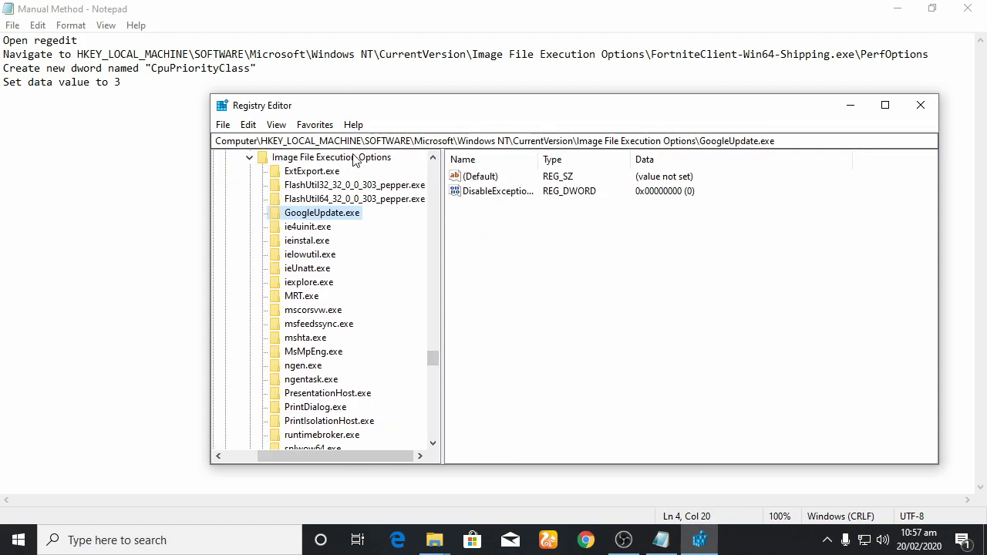
pyautogui.click(355, 158)
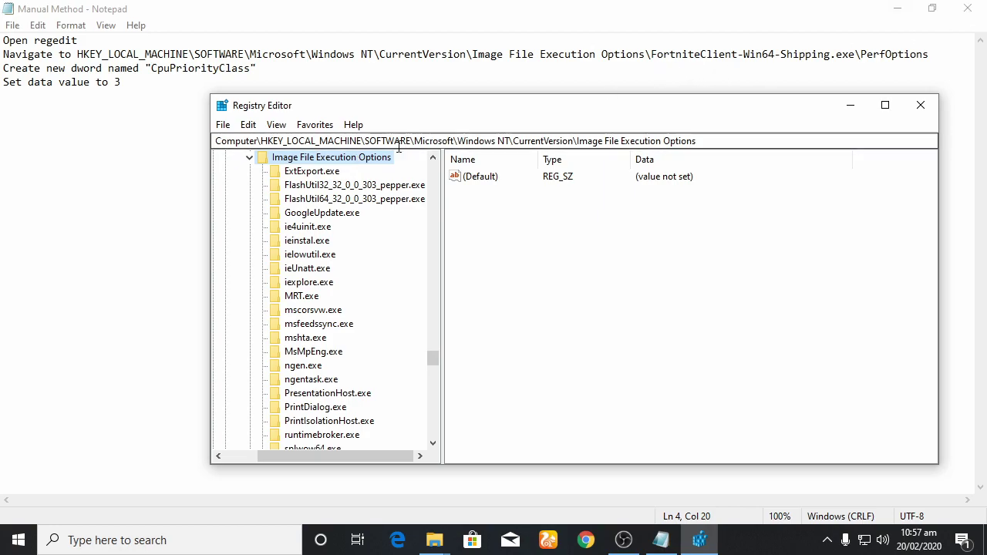
pyautogui.rightClick(362, 157)
pyautogui.moveTo(432, 182)
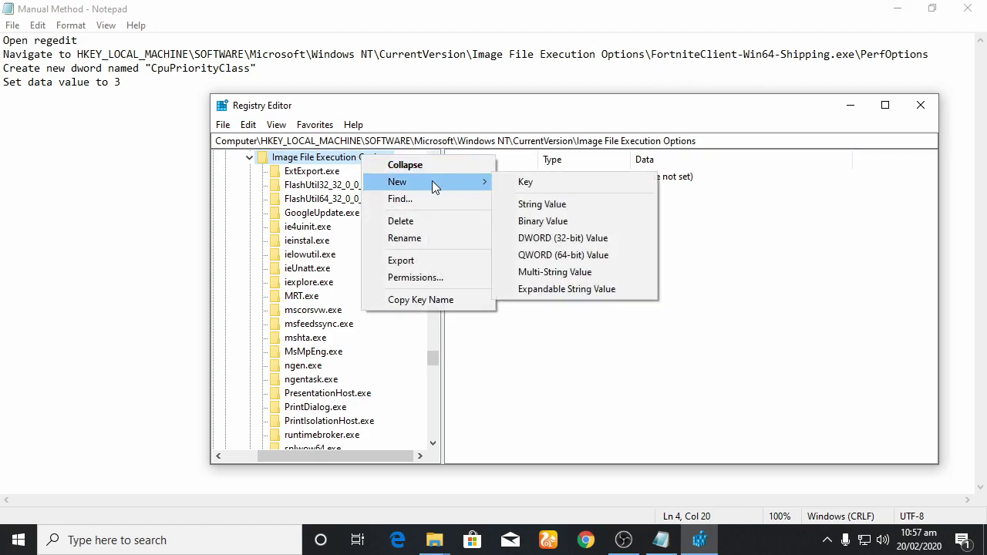
pyautogui.click(552, 181)
pyautogui.scroll(-2, 358, 432)
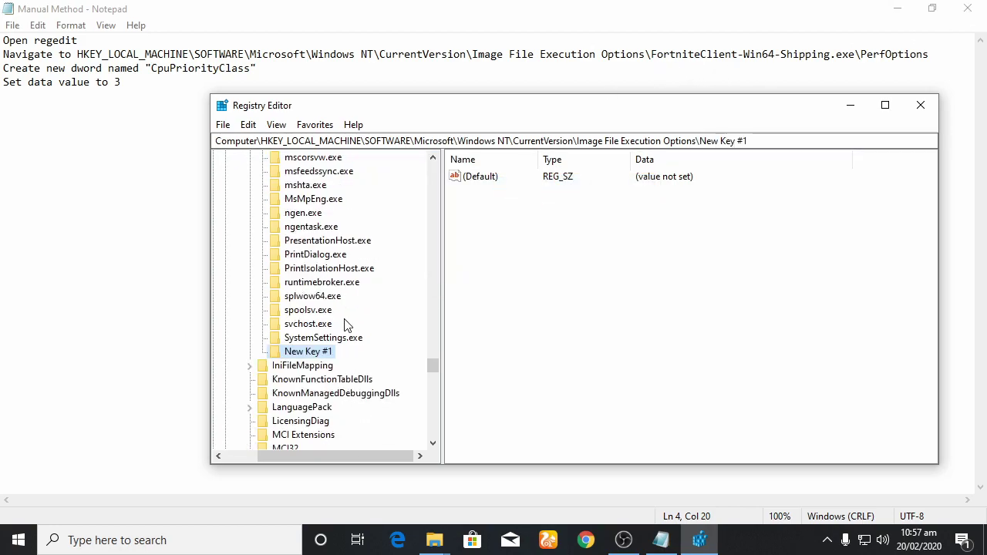
# Step: Copy FortniteClient-Win64-Shipping.exe from the Manual Method notes and use it as the new key's name
pyautogui.click(677, 53)
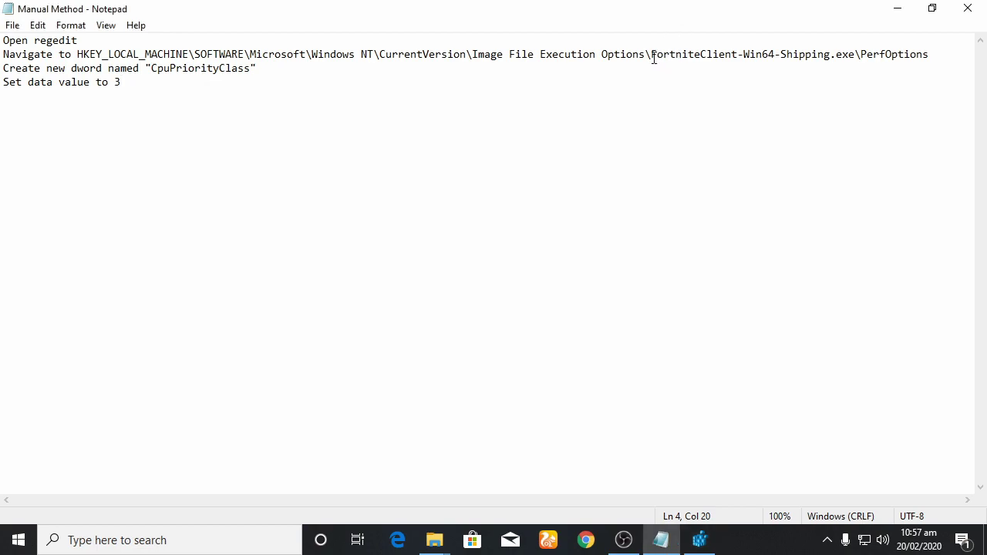
pyautogui.moveTo(697, 49); pyautogui.dragTo(796, 49)
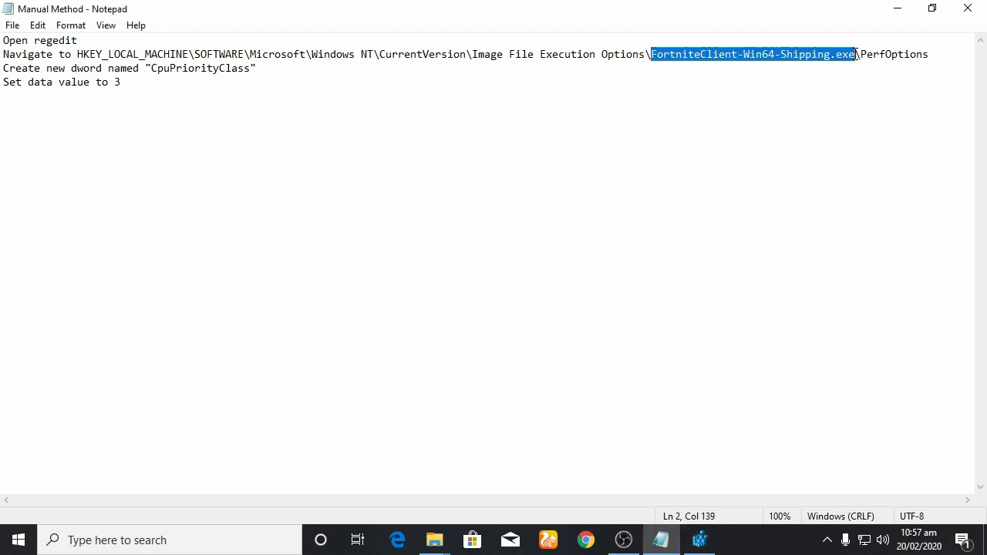
pyautogui.rightClick(823, 49)
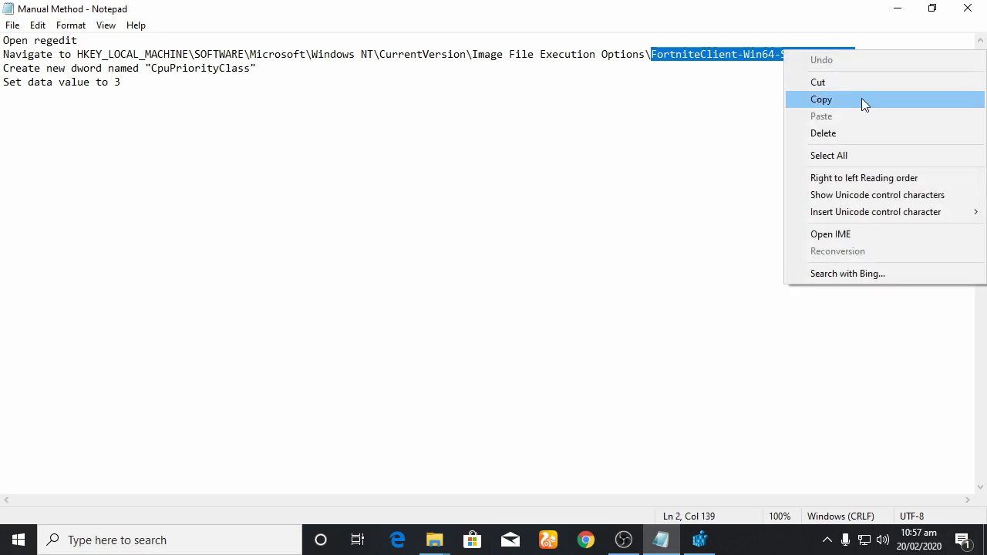
pyautogui.click(861, 98)
pyautogui.click(686, 537)
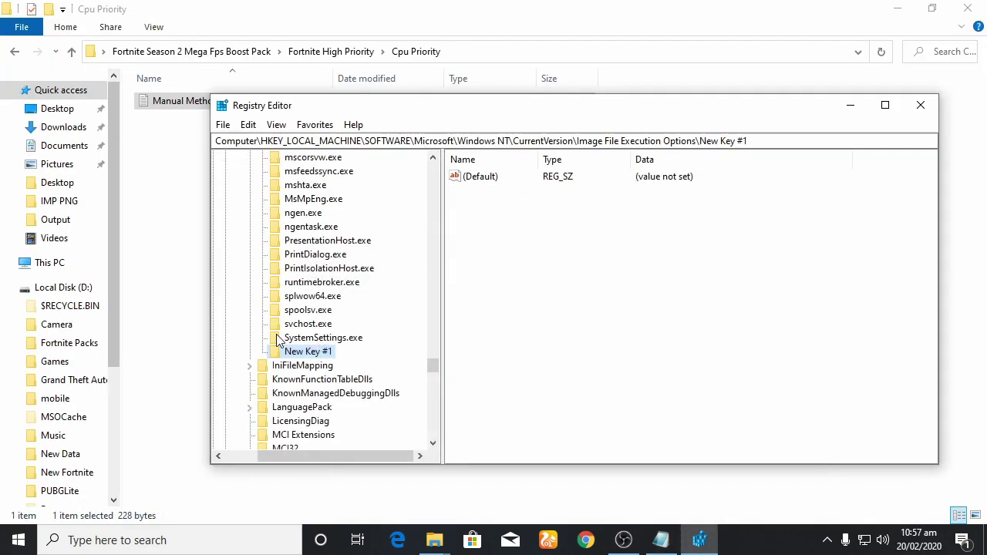
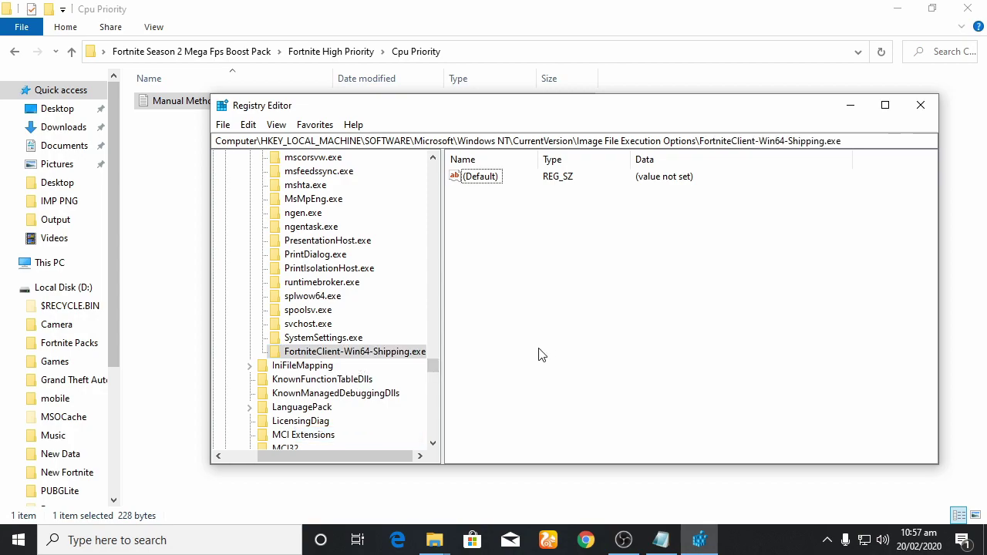
# Step: Create a new subkey inside the FortniteClient-Win64-Shipping.exe key
pyautogui.rightClick(371, 359)
pyautogui.moveTo(434, 378)
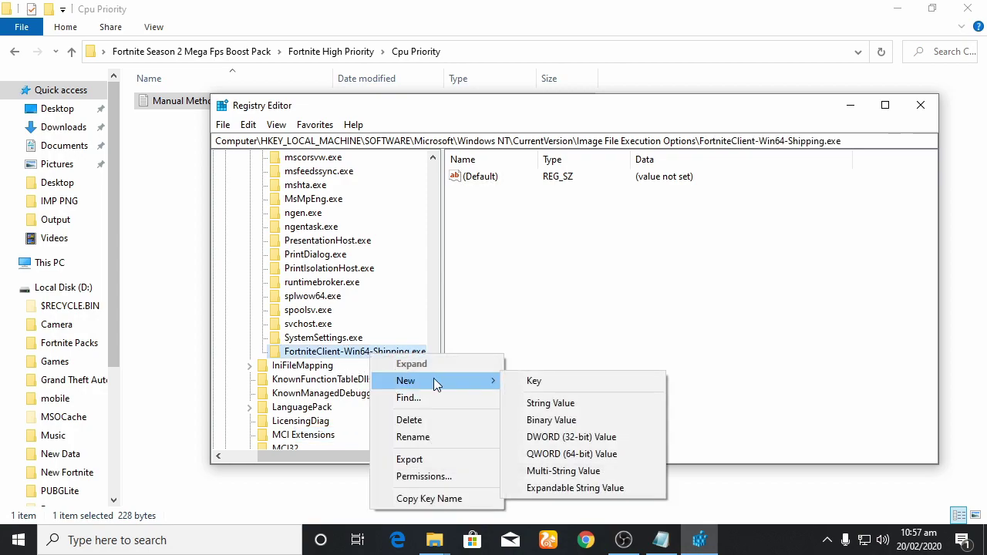
pyautogui.click(536, 381)
pyautogui.press('Return')
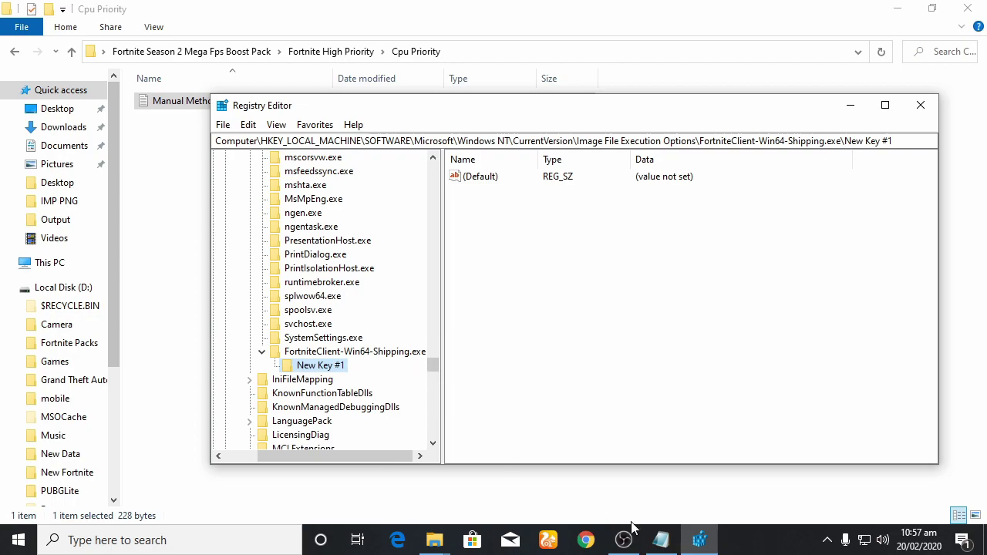
# Step: Copy PerfOptions from the path in the Manual Method notes and rename the new subkey to it
pyautogui.click(661, 540)
pyautogui.click(875, 106)
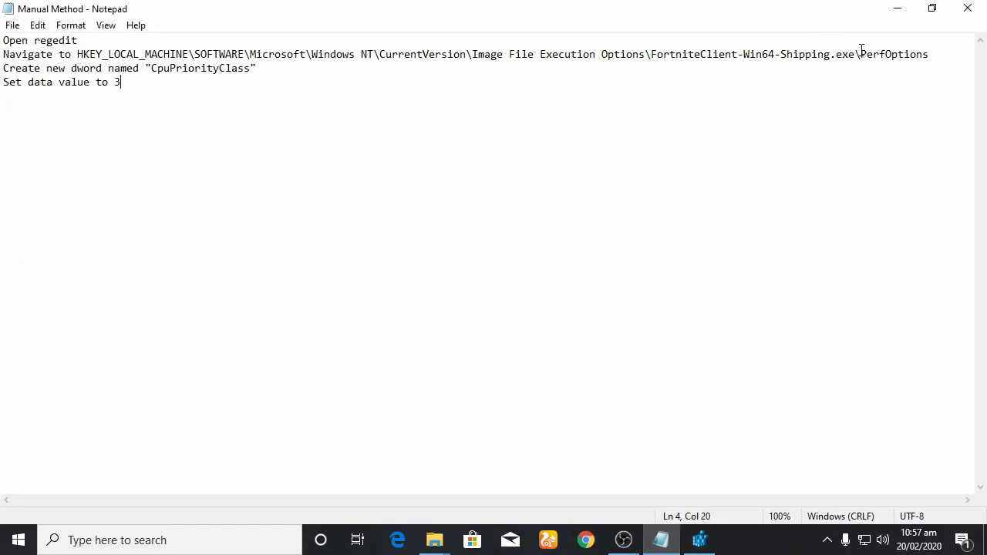
pyautogui.rightClick(925, 58)
pyautogui.click(899, 106)
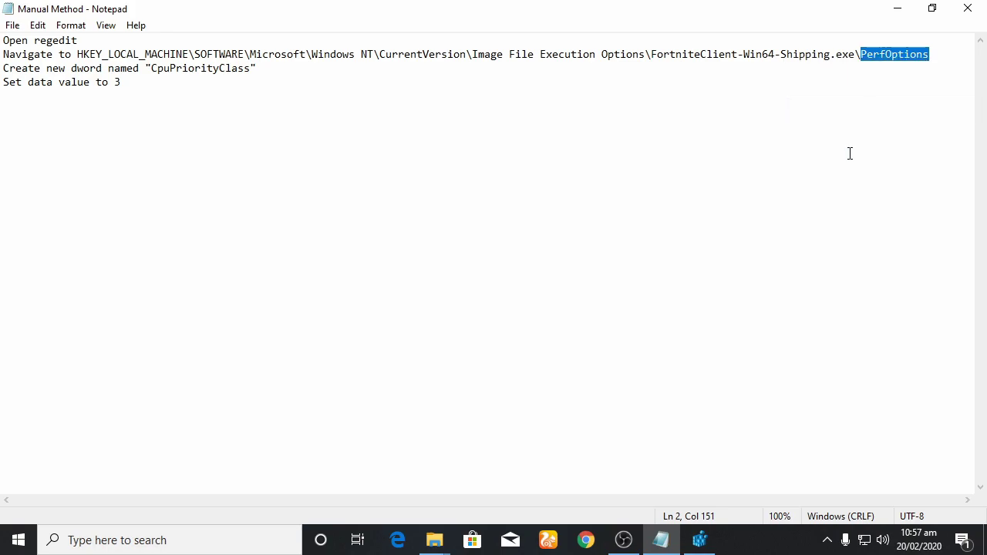
pyautogui.click(712, 540)
pyautogui.rightClick(328, 368)
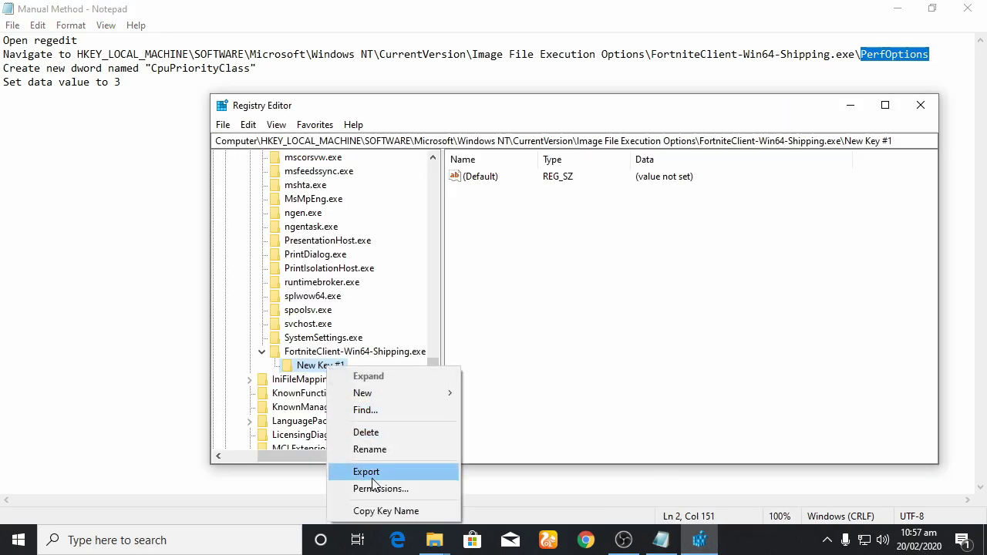
pyautogui.click(392, 450)
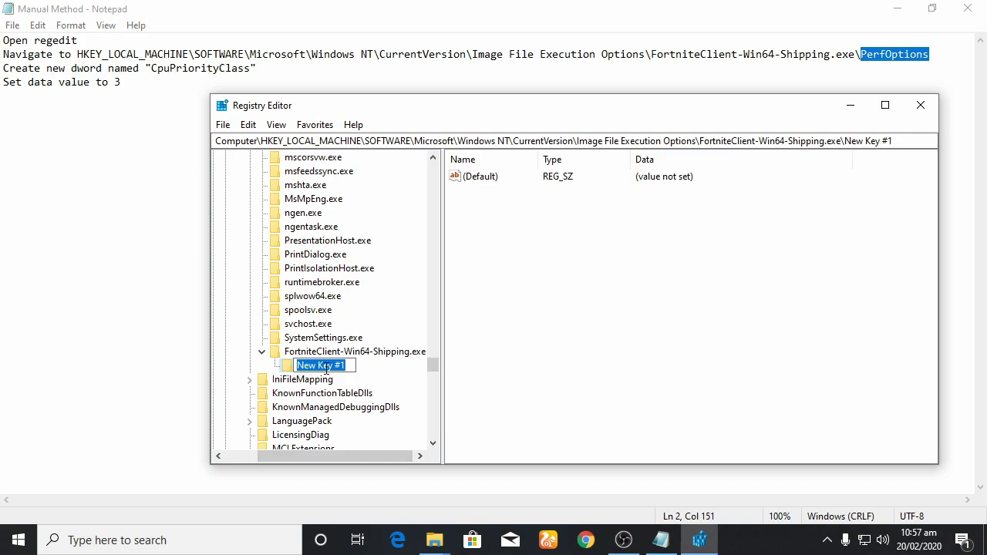
pyautogui.click(493, 363)
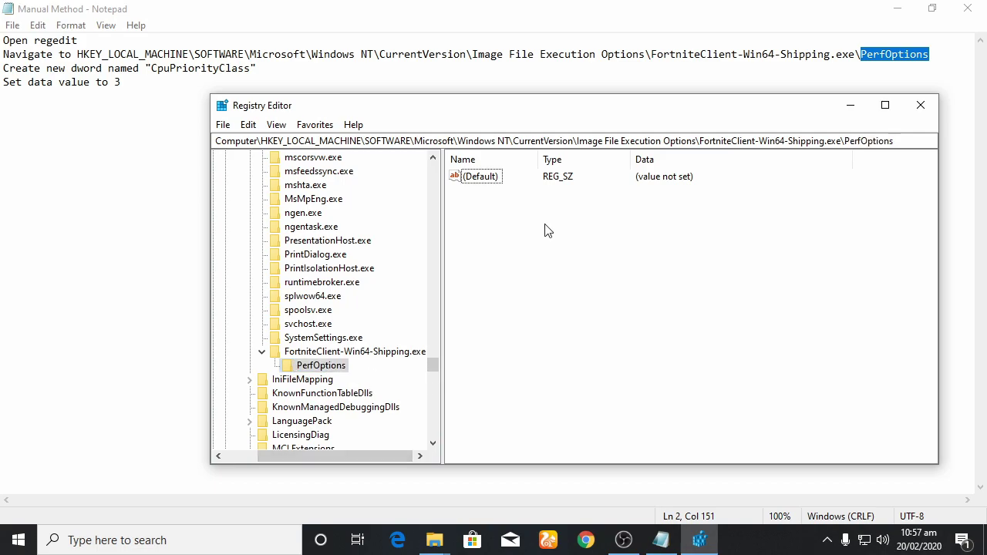
# Step: Create a new DWORD (32-bit) value in the PerfOptions key
pyautogui.click(330, 367)
pyautogui.rightClick(540, 227)
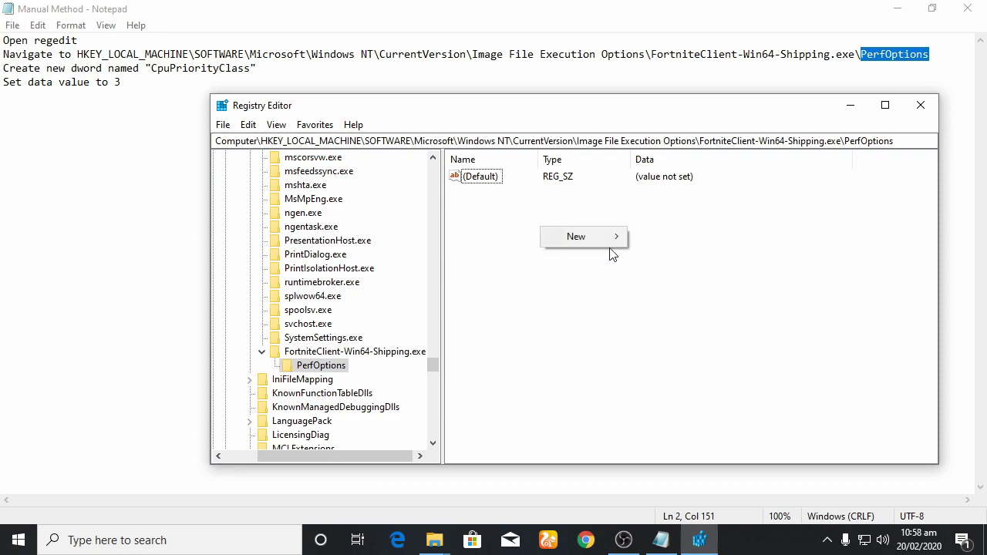
pyautogui.moveTo(613, 237)
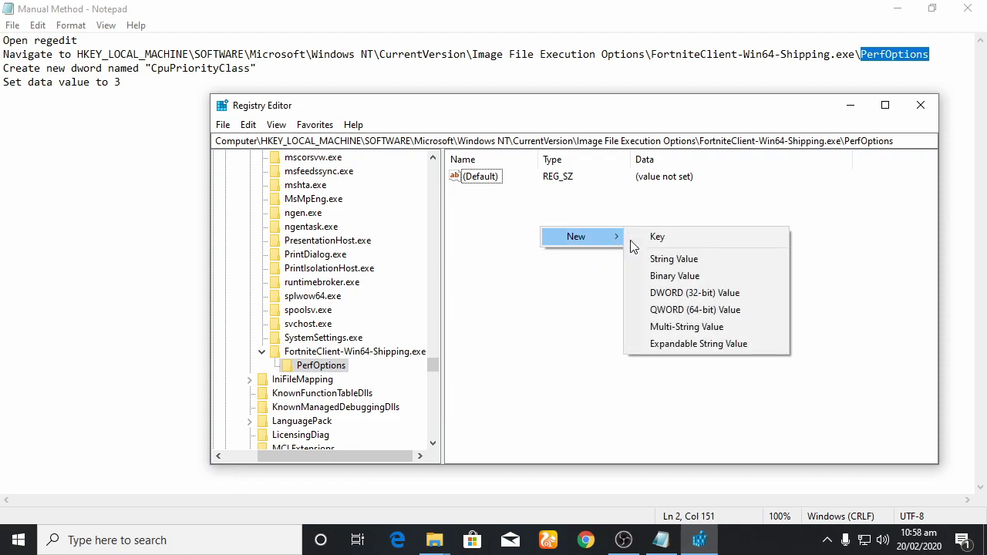
pyautogui.click(730, 294)
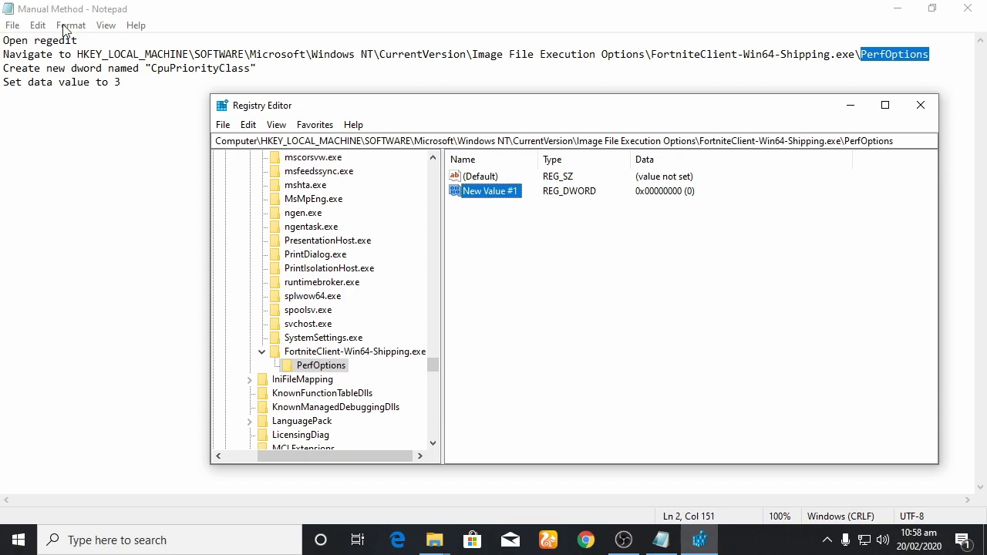
# Step: Copy CpuPriorityClass from the Manual Method notes and rename the new DWORD value in PerfOptions to it
pyautogui.click(154, 68)
pyautogui.moveTo(152, 67); pyautogui.dragTo(243, 68)
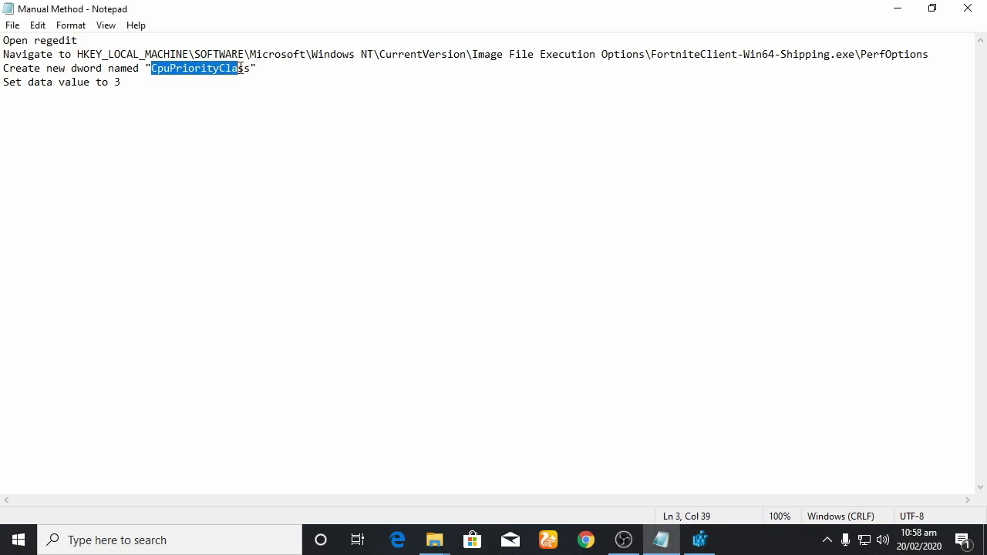
pyautogui.rightClick(231, 69)
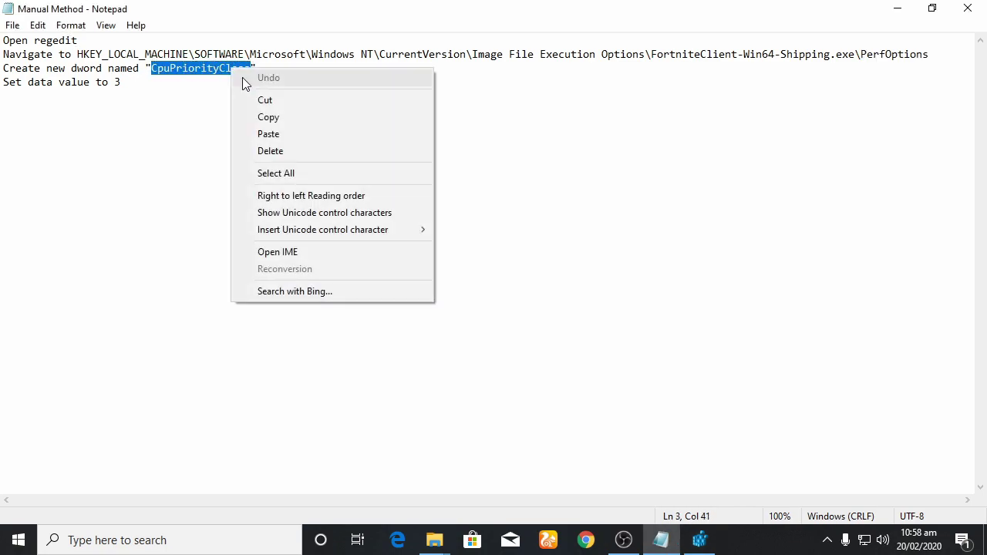
pyautogui.click(291, 115)
pyautogui.click(699, 540)
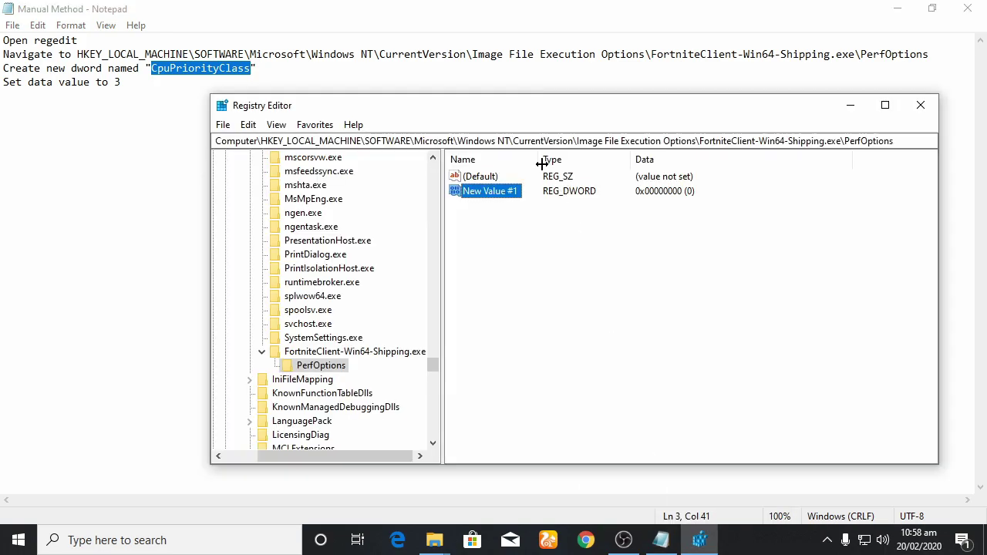
pyautogui.rightClick(516, 194)
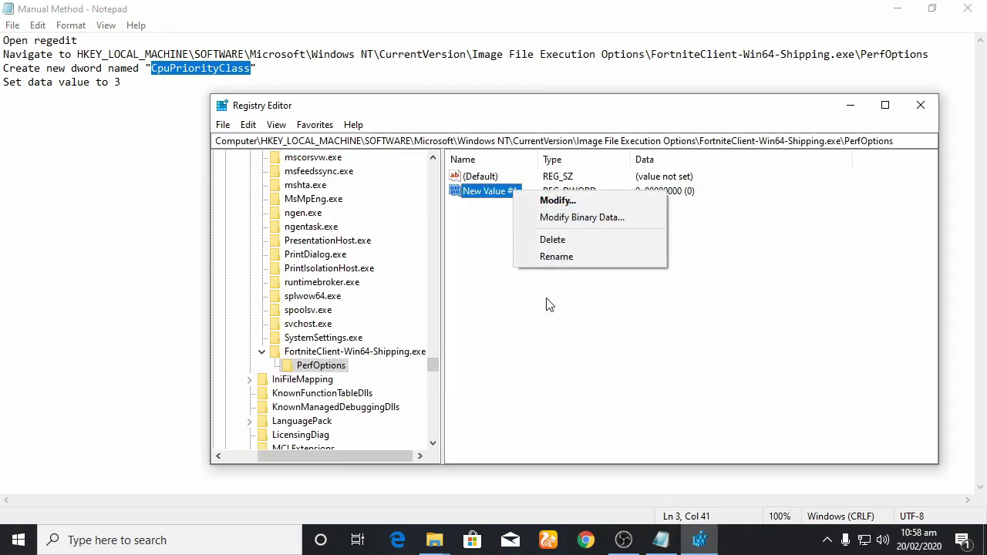
pyautogui.click(587, 256)
pyautogui.hotkey('ctrl', 'v')
pyautogui.press('Return')
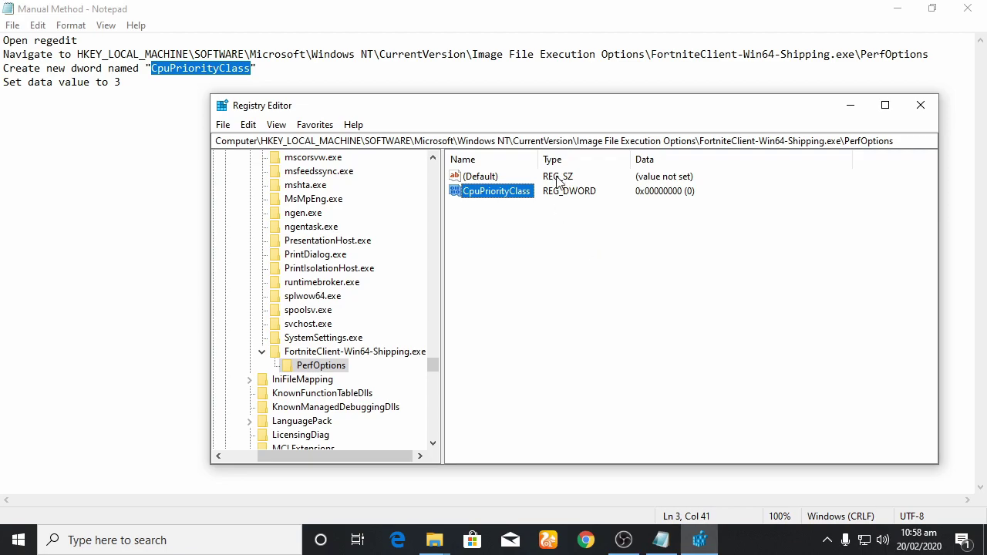
pyautogui.doubleClick(515, 194)
pyautogui.click(337, 252)
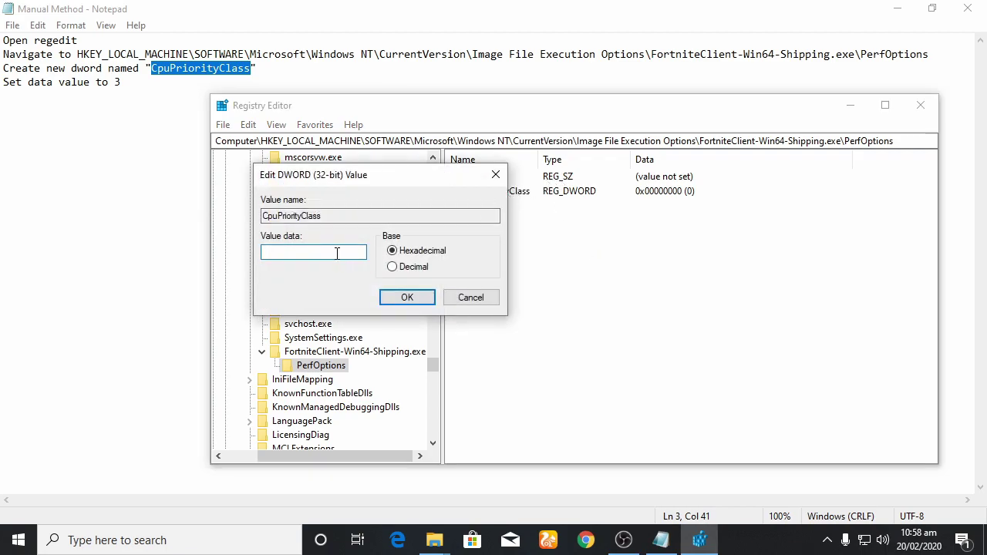
pyautogui.press('Escape')
pyautogui.rightClick(480, 200)
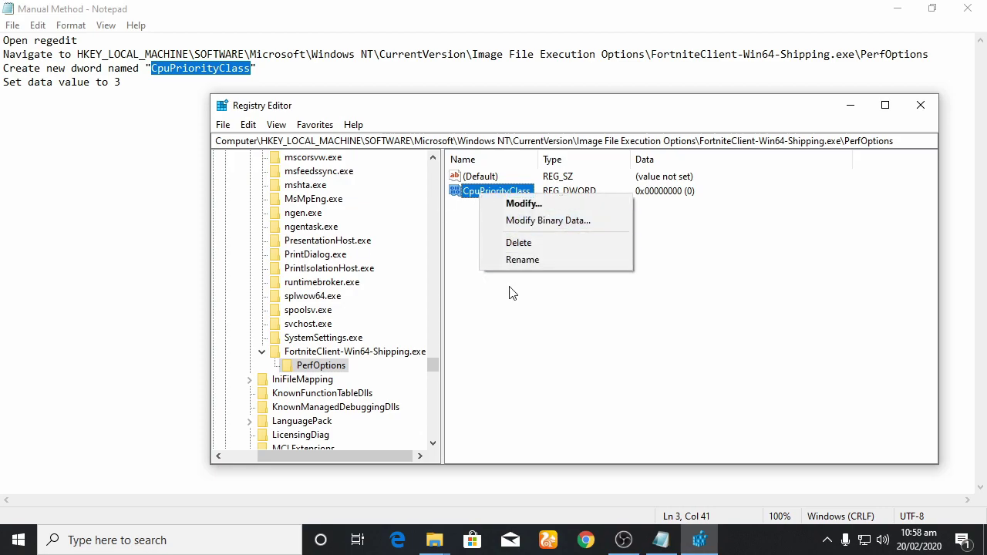
pyautogui.click(522, 260)
pyautogui.click(490, 224)
pyautogui.click(486, 198)
# Step: Set the value data of the CpuPriorityClass DWORD to 3
pyautogui.doubleClick(504, 194)
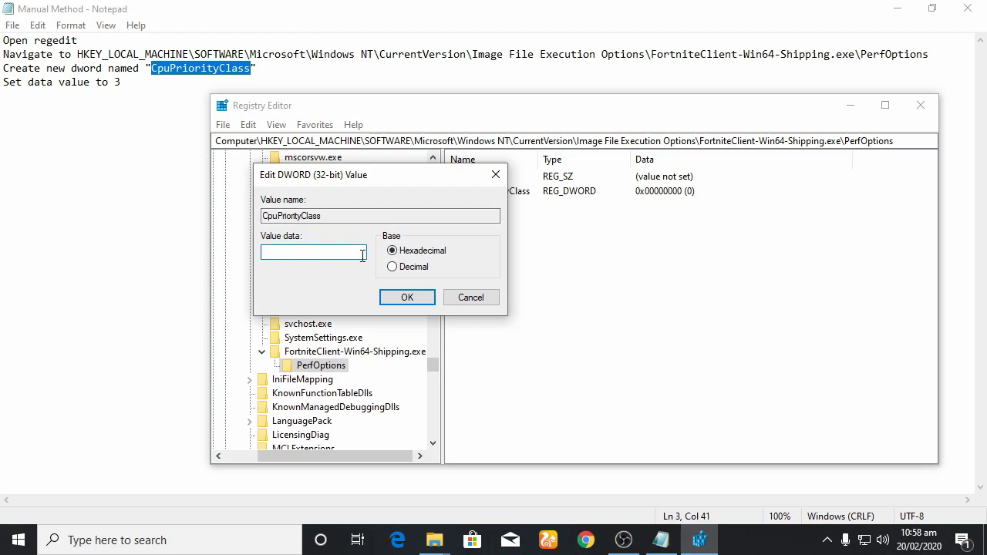
pyautogui.click(394, 298)
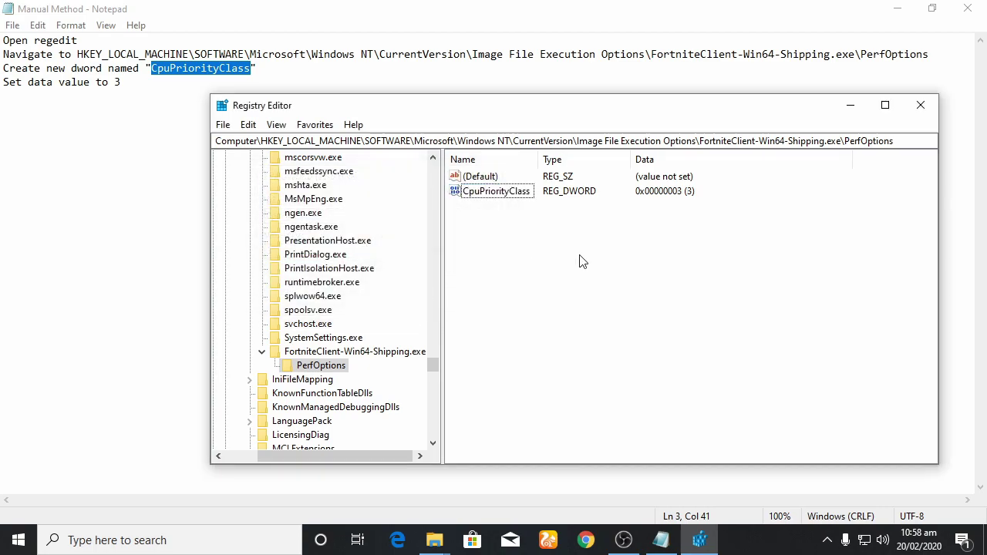
pyautogui.click(528, 196)
pyautogui.click(545, 232)
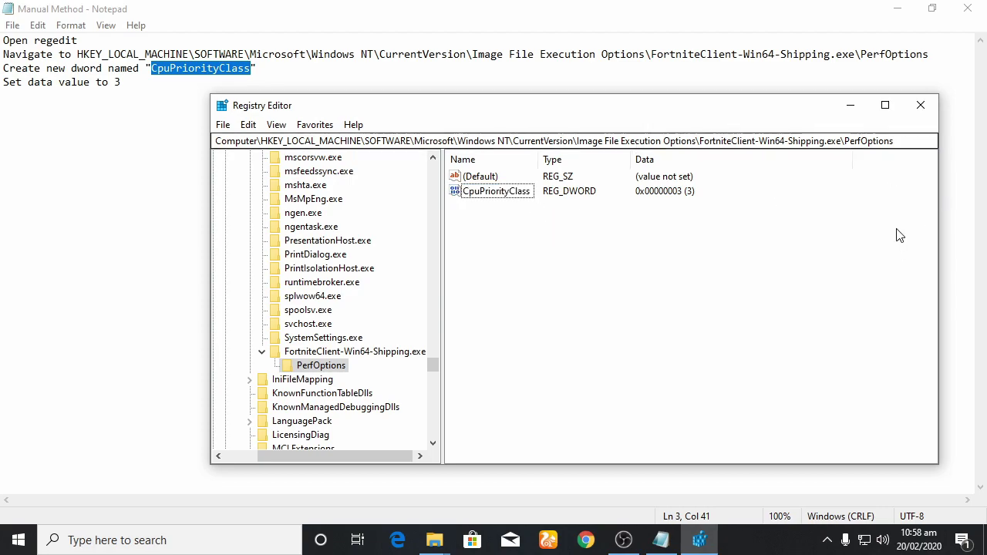
# Step: Close Registry Editor, the Manual Method notes and the Cpu Priority folder window to return to the desktop
pyautogui.click(920, 106)
pyautogui.click(121, 82)
pyautogui.click(967, 9)
pyautogui.rightClick(448, 167)
pyautogui.click(507, 228)
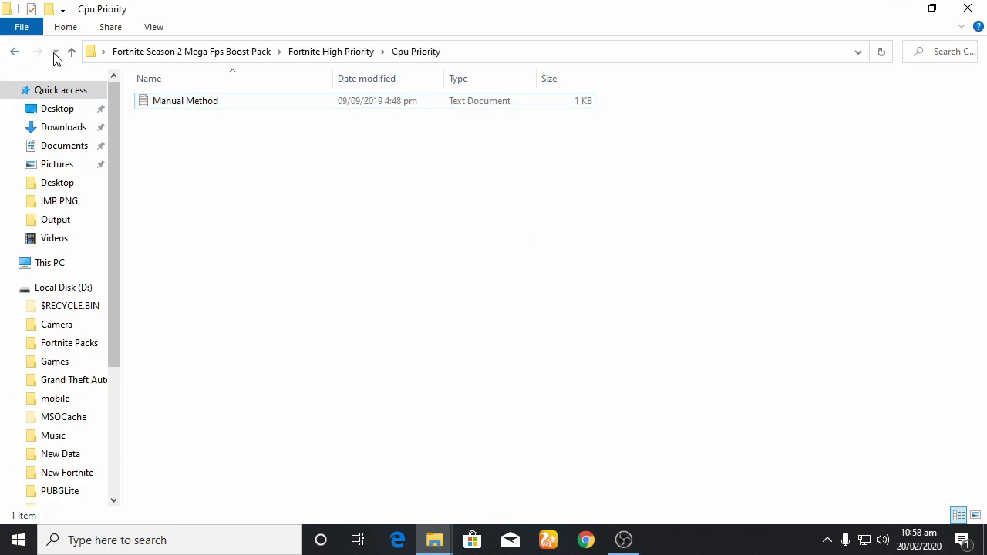
pyautogui.click(968, 8)
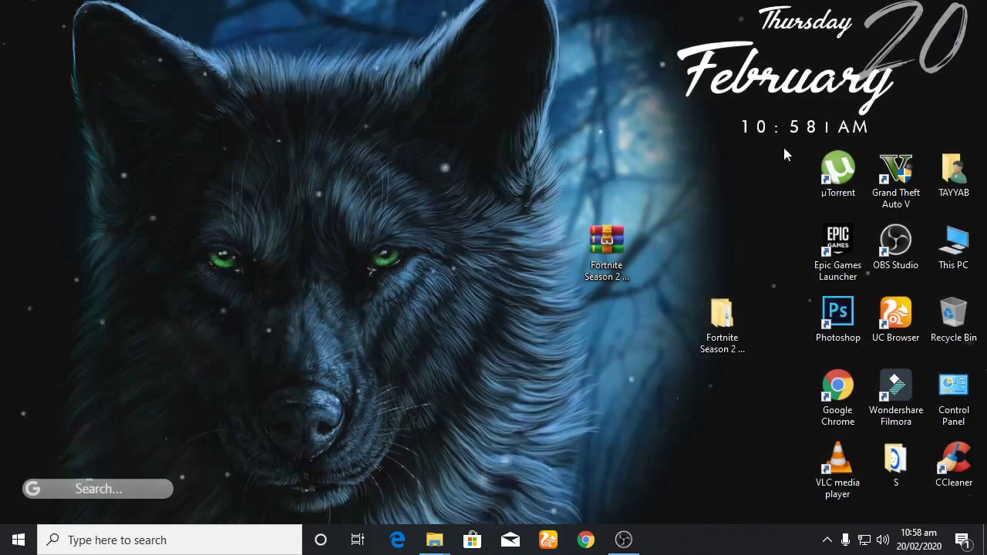
# Step: Open the Regedit document from the Fortnite High Priority\Gpu Priority folder of the Fortnite Season 2 boost pack
pyautogui.doubleClick(723, 308)
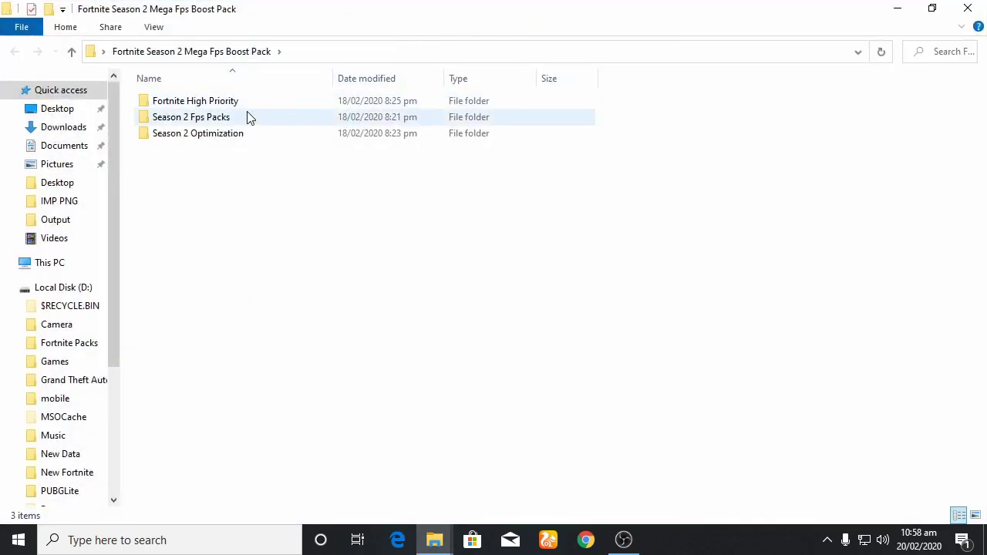
pyautogui.doubleClick(235, 102)
pyautogui.doubleClick(228, 118)
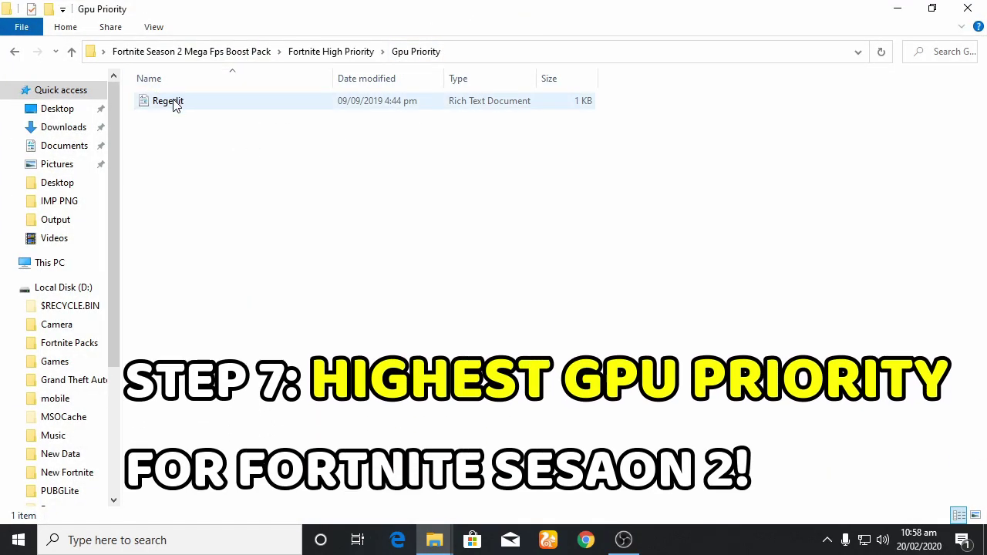
pyautogui.click(174, 105)
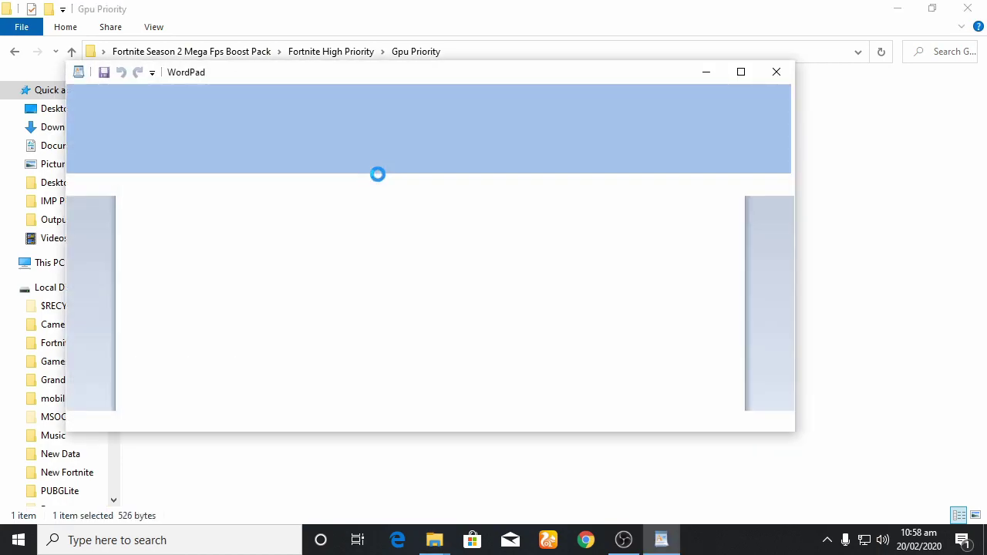
pyautogui.hotkey('ctrl', 'a')
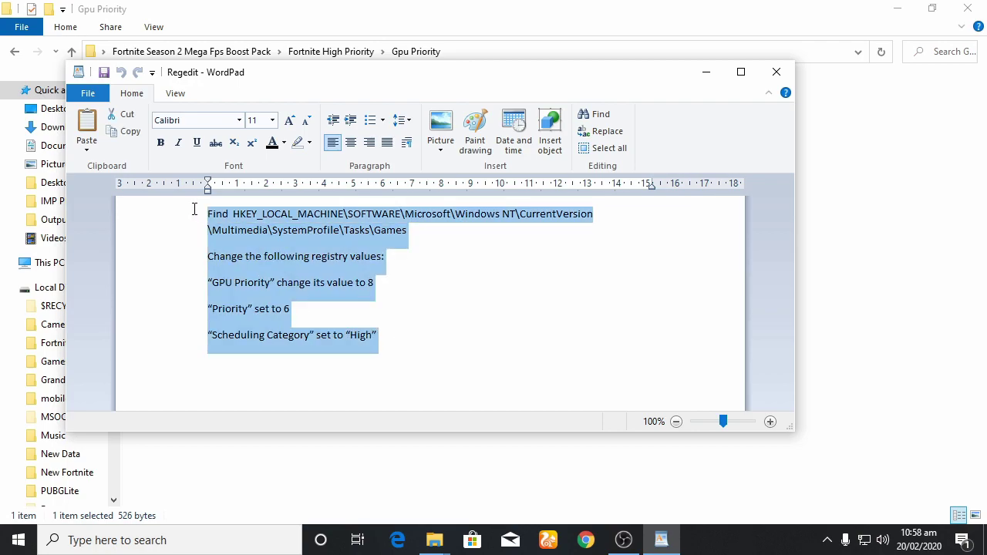
pyautogui.click(519, 358)
# Step: Launch Registry Editor by running regedit
pyautogui.press('super+r')
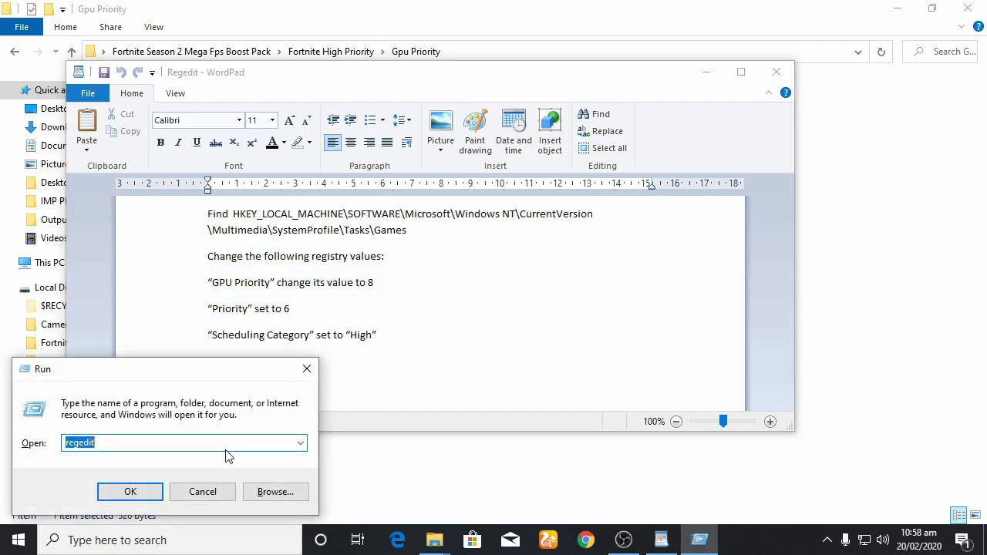
pyautogui.write('regedit')
pyautogui.press('Return')
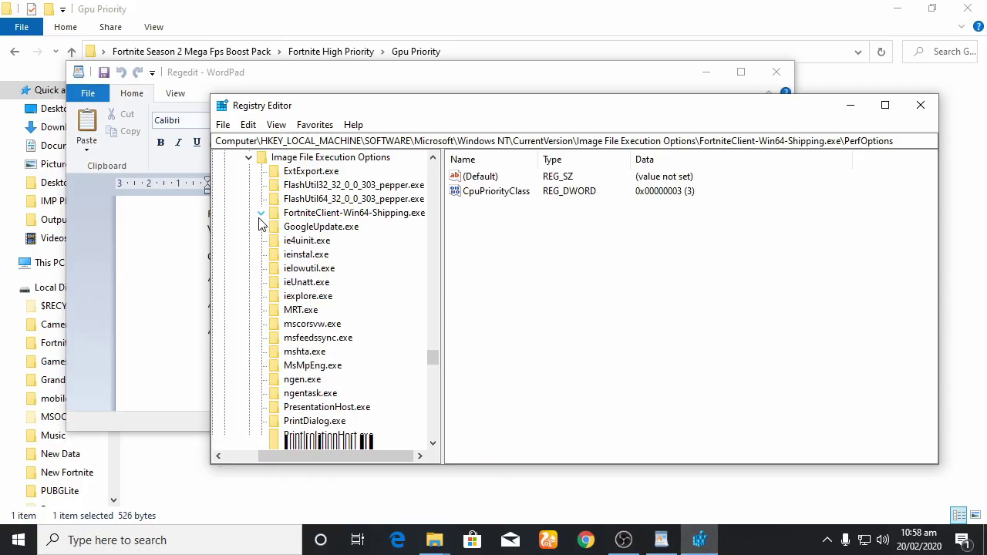
# Step: Collapse the Image File Execution Options, Windows NT and SOFTWARE branches in the registry tree
pyautogui.press('Left')
pyautogui.doubleClick(260, 324)
pyautogui.scroll(-15, 266, 305)
pyautogui.scroll(4, 270, 284)
pyautogui.scroll(-10, 270, 258)
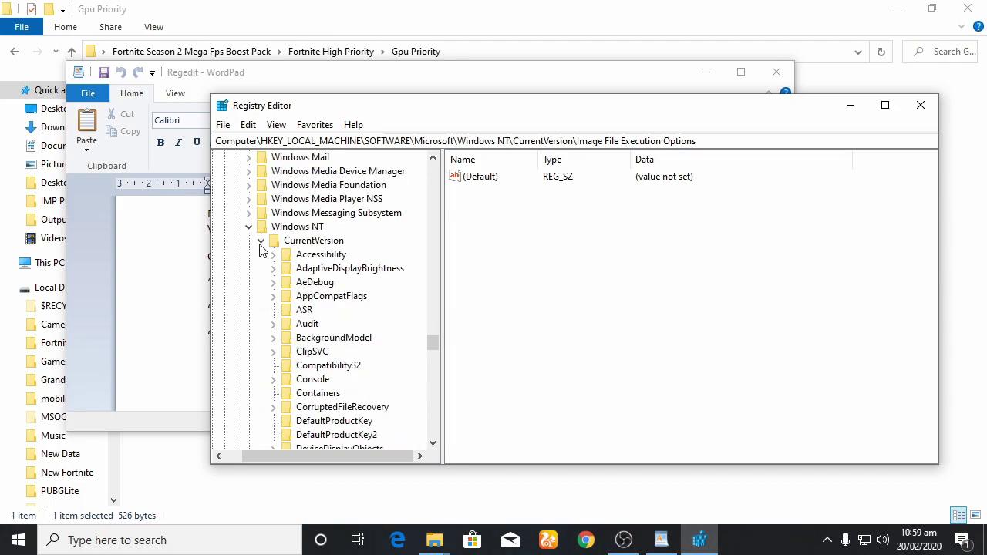
pyautogui.click(250, 228)
pyautogui.scroll(20, 250, 228)
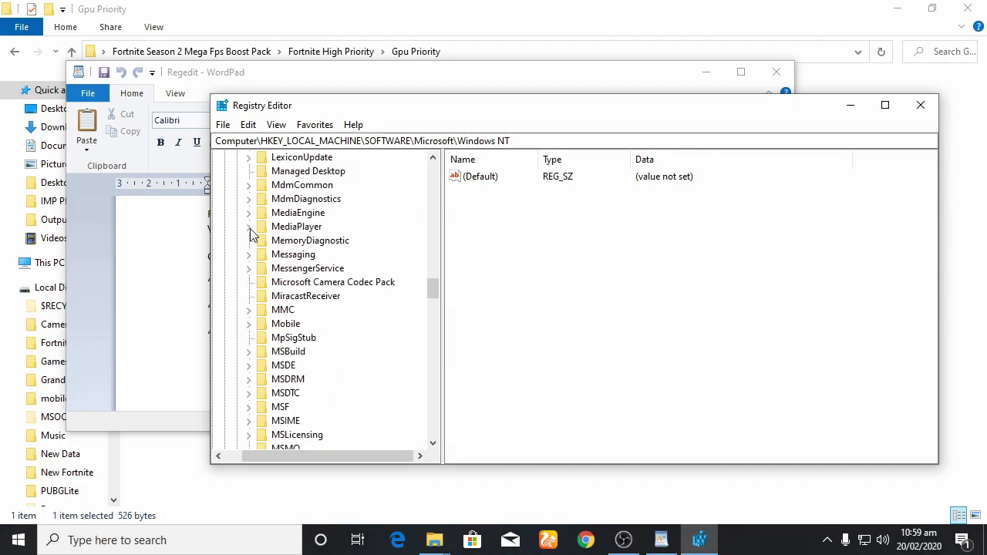
pyautogui.scroll(15, 258, 227)
pyautogui.click(224, 268)
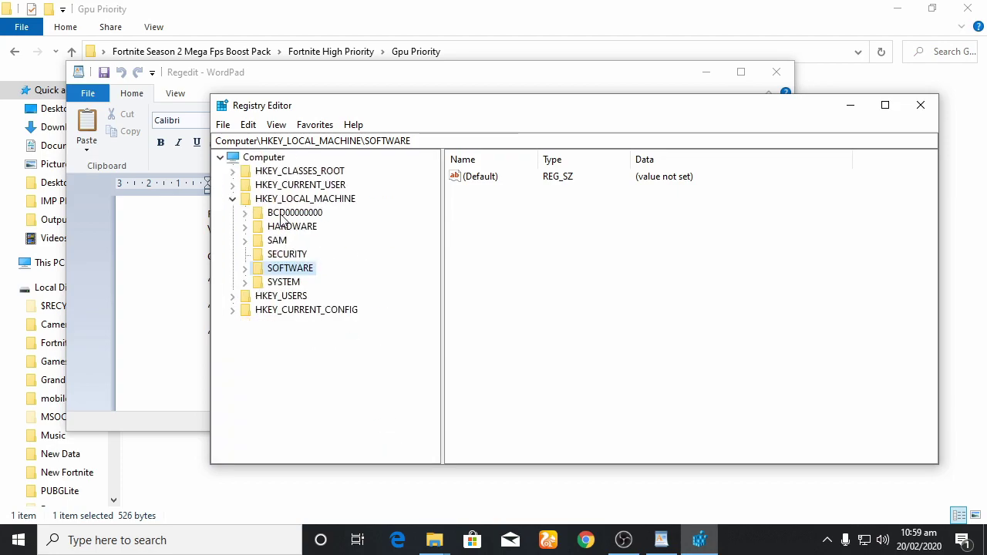
# Step: Uncover the path in the Regedit notes, then expand HKEY_LOCAL_MACHINE\SOFTWARE and select its Microsoft key
pyautogui.moveTo(415, 118); pyautogui.dragTo(410, 298)
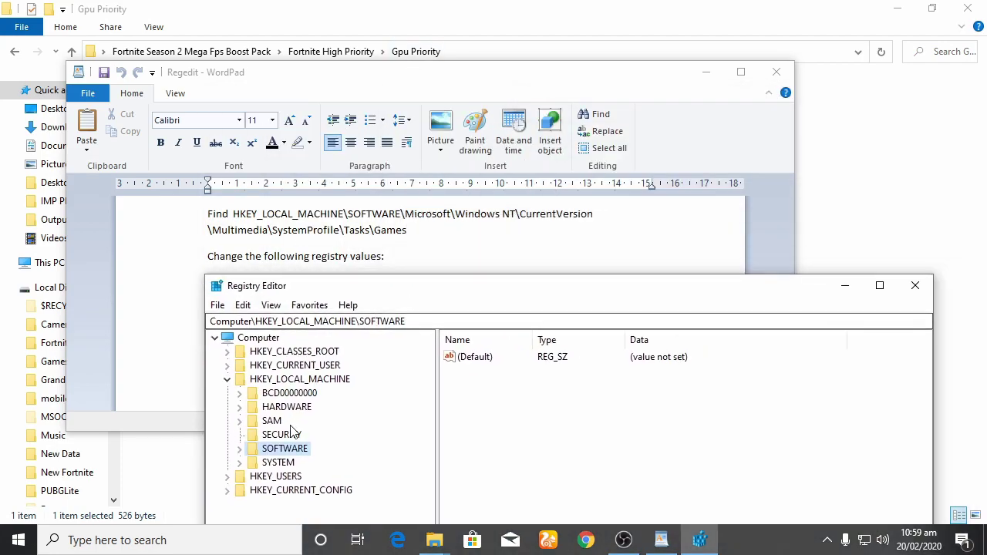
pyautogui.click(295, 380)
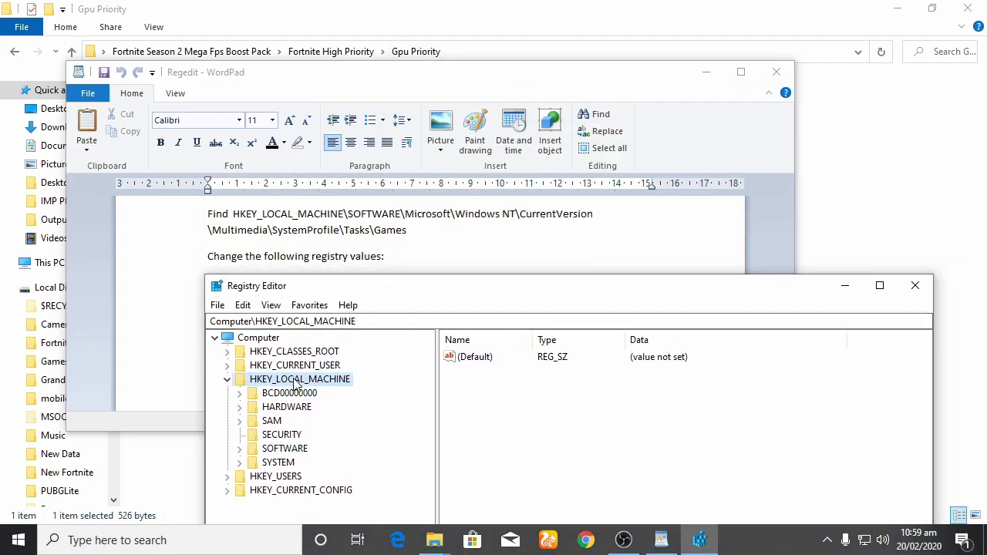
pyautogui.doubleClick(298, 450)
pyautogui.moveTo(408, 295); pyautogui.dragTo(420, 169)
pyautogui.scroll(-6, 324, 393)
pyautogui.scroll(2, 320, 374)
pyautogui.click(314, 297)
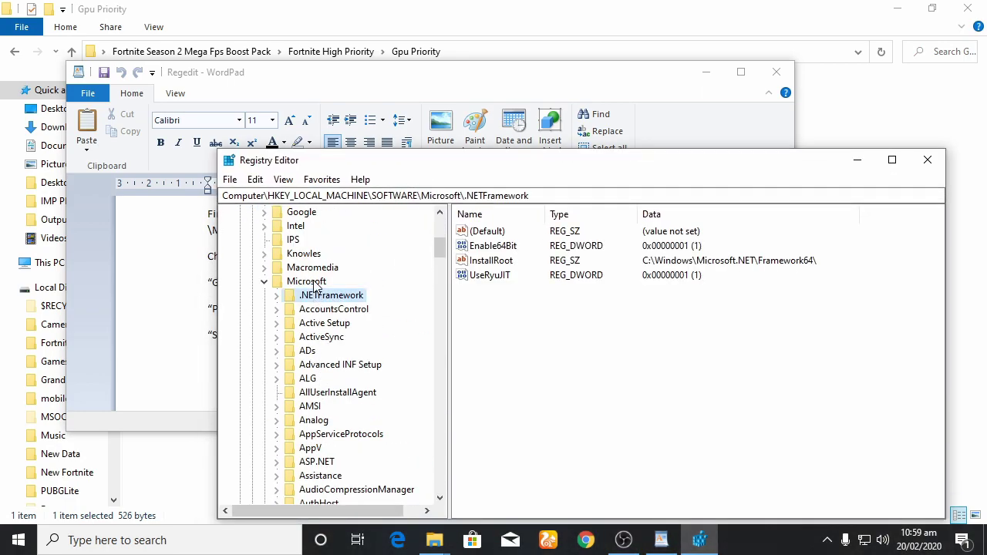
pyautogui.click(309, 282)
# Step: Find the Windows NT key under Microsoft and expand it
pyautogui.scroll(-20, 331, 354)
pyautogui.scroll(-20, 333, 362)
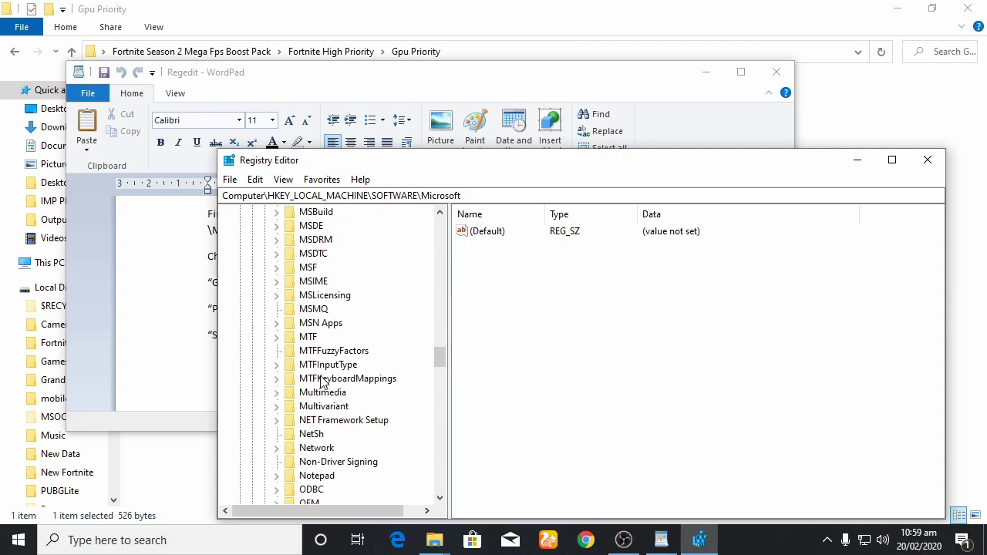
pyautogui.scroll(-13, 328, 389)
pyautogui.scroll(7, 333, 326)
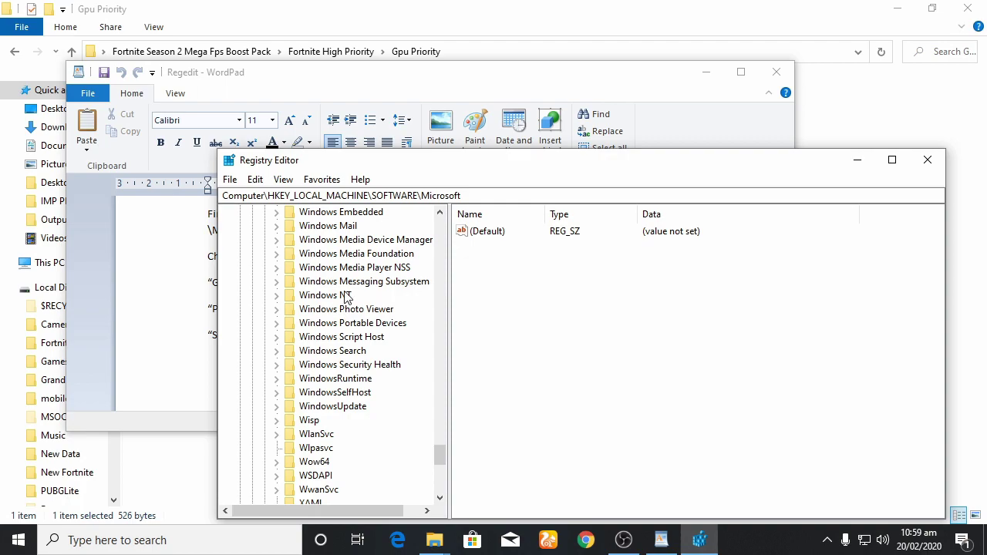
pyautogui.doubleClick(344, 296)
# Step: Check the path in the notes and select the CurrentVersion key under Windows NT
pyautogui.moveTo(474, 168); pyautogui.dragTo(521, 152)
pyautogui.scroll(-7, 442, 308)
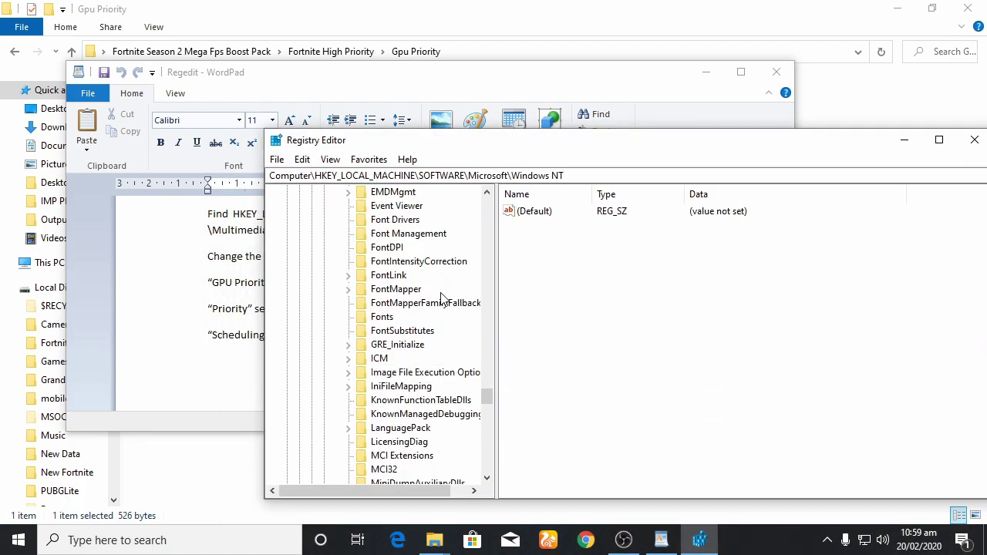
pyautogui.scroll(-20, 442, 299)
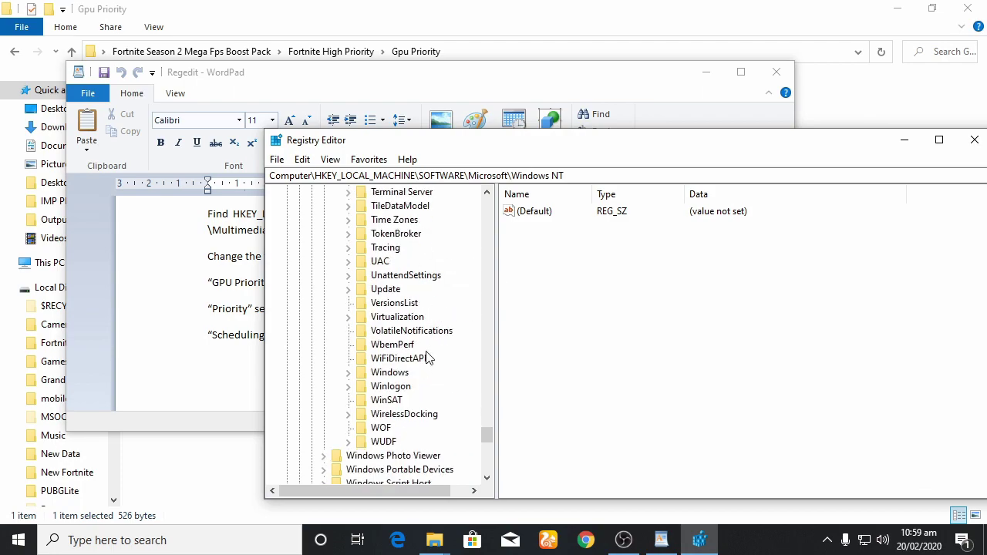
pyautogui.scroll(-1, 428, 361)
pyautogui.scroll(2, 419, 342)
pyautogui.moveTo(513, 143); pyautogui.dragTo(466, 138)
pyautogui.scroll(20, 362, 337)
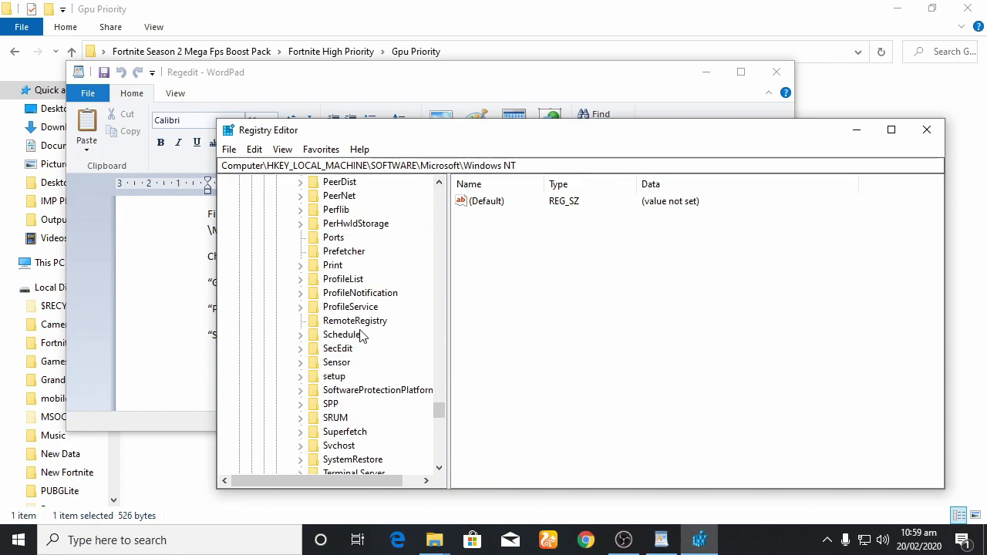
pyautogui.scroll(2, 363, 337)
pyautogui.scroll(-1, 370, 328)
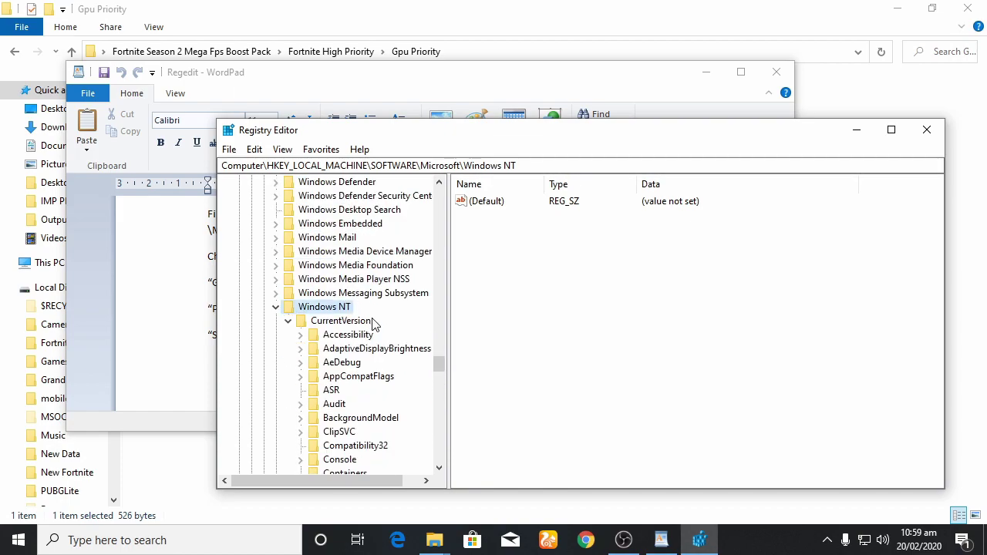
pyautogui.click(363, 321)
# Step: Open Multimedia\SystemProfile under CurrentVersion and expand SystemProfile down to its Tasks key
pyautogui.moveTo(473, 140)
pyautogui.mouseDown()
pyautogui.moveTo(480, 290)
pyautogui.moveTo(483, 144)
pyautogui.mouseUp()
pyautogui.scroll(-4, 401, 293)
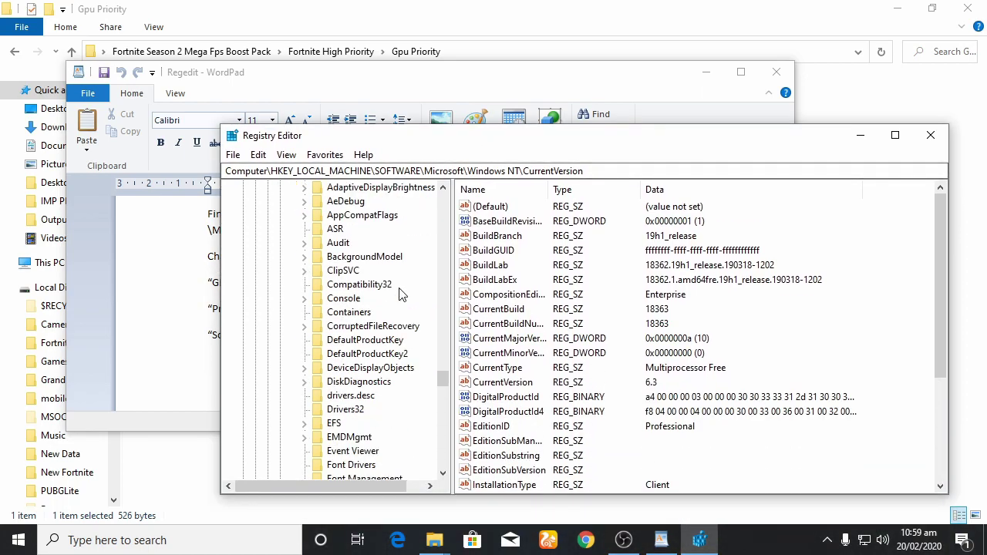
pyautogui.scroll(-10, 389, 316)
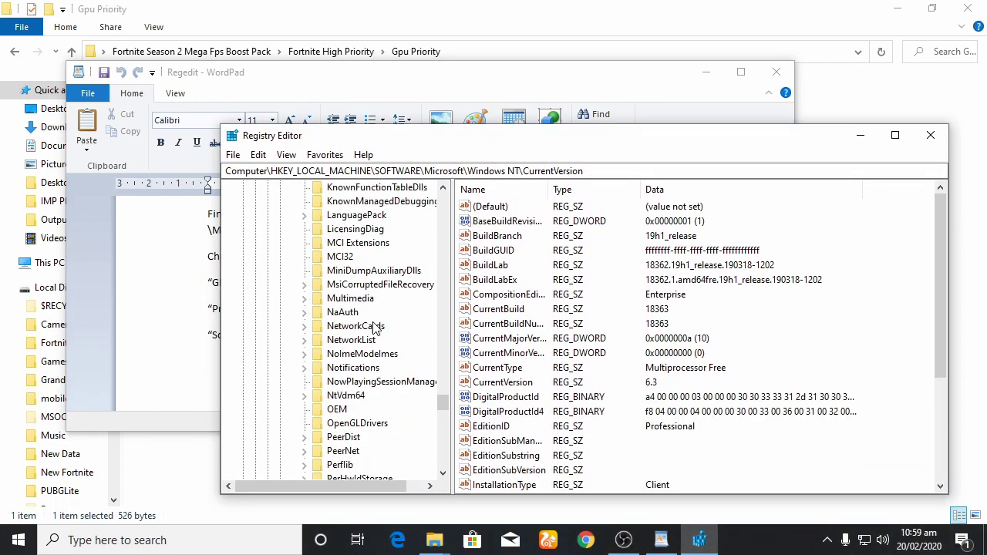
pyautogui.click(371, 313)
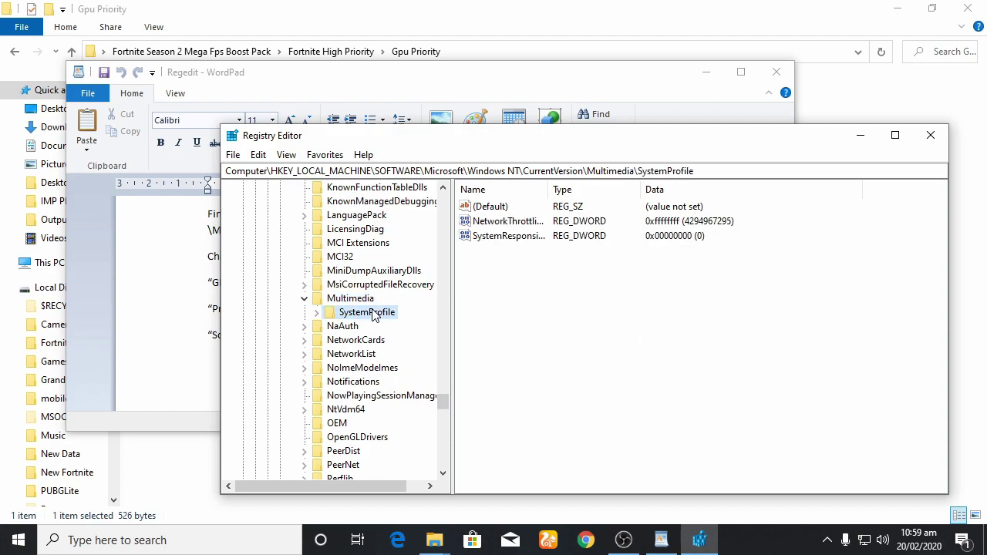
pyautogui.moveTo(502, 142); pyautogui.dragTo(433, 266)
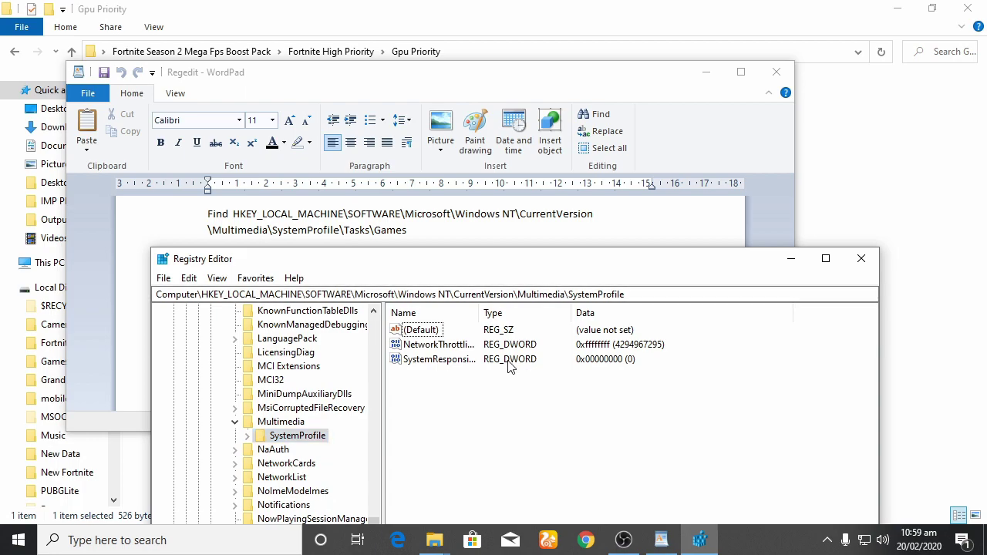
pyautogui.moveTo(463, 263); pyautogui.dragTo(485, 174)
pyautogui.doubleClick(276, 346)
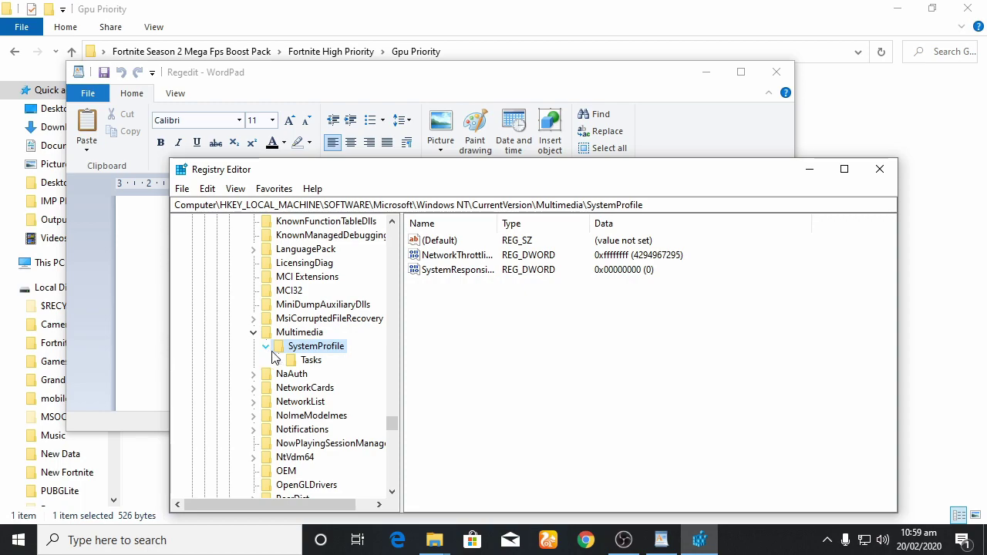
# Step: Expand the Tasks key under SystemProfile and select its Games key
pyautogui.click(296, 361)
pyautogui.click(278, 361)
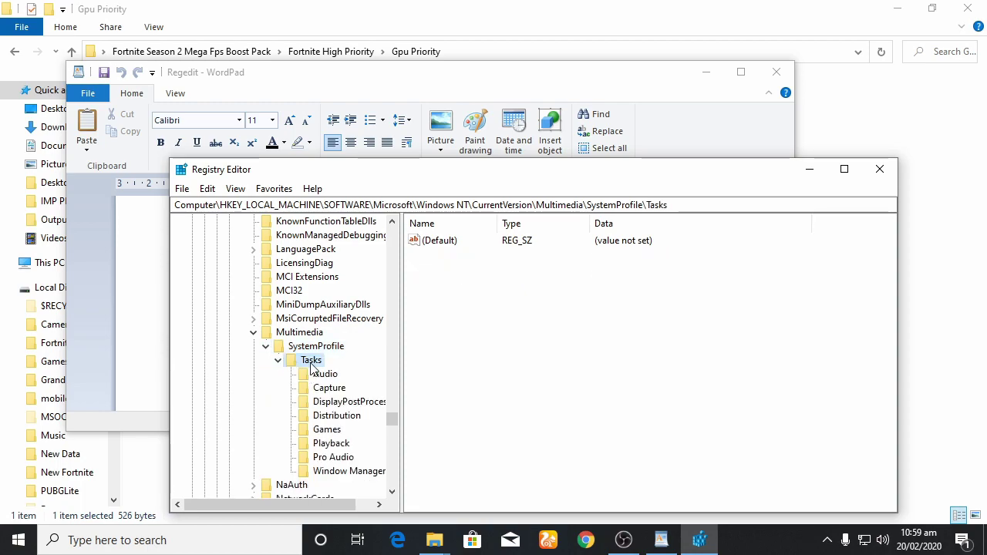
pyautogui.doubleClick(310, 363)
pyautogui.doubleClick(286, 364)
pyautogui.scroll(-1, 311, 390)
pyautogui.click(320, 389)
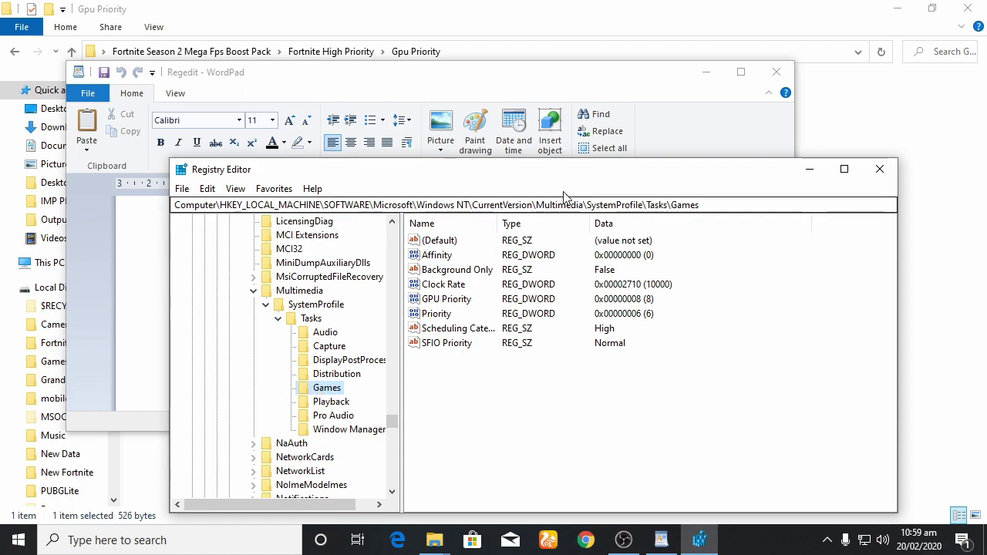
# Step: Set the GPU Priority value of the Games key to 8
pyautogui.moveTo(539, 176); pyautogui.dragTo(517, 112)
pyautogui.doubleClick(441, 238)
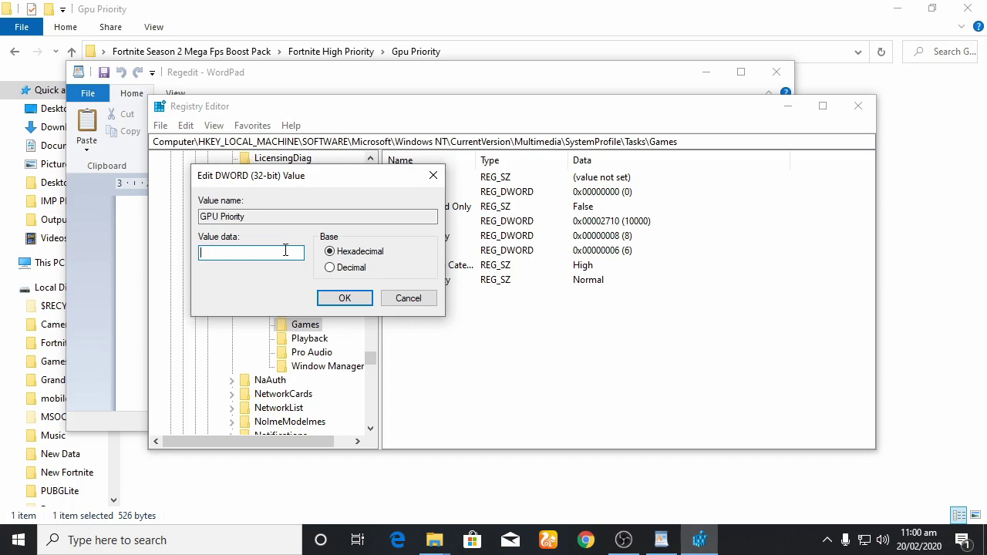
pyautogui.click(343, 298)
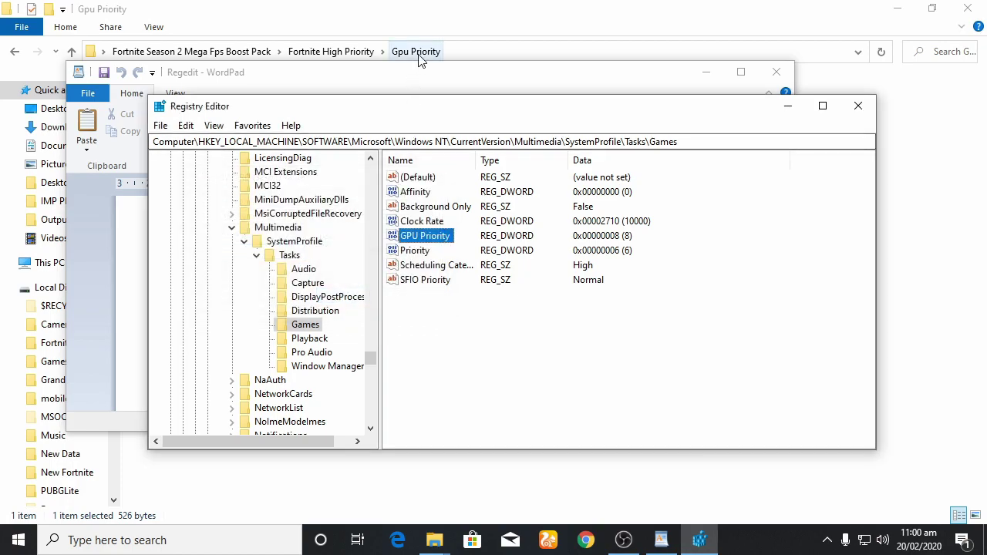
# Step: Check the required values in the Regedit notes and set the Games key's Priority value to 6
pyautogui.click(396, 88)
pyautogui.moveTo(691, 548)
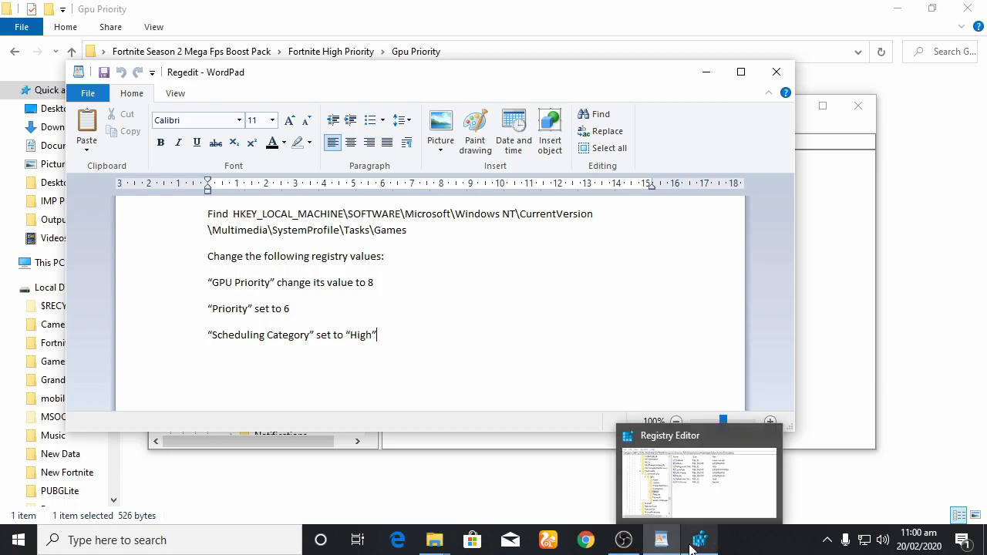
pyautogui.click(688, 467)
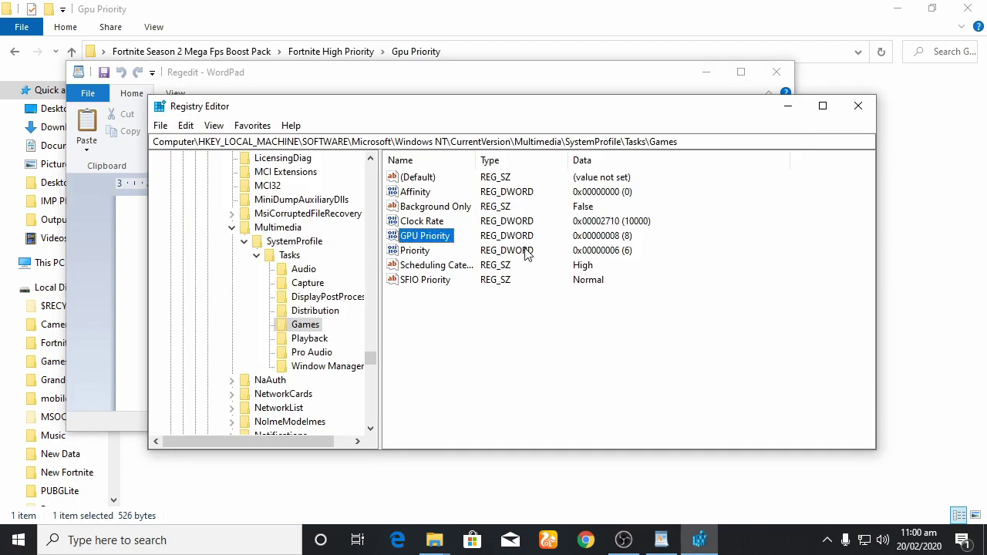
pyautogui.doubleClick(426, 252)
pyautogui.click(263, 256)
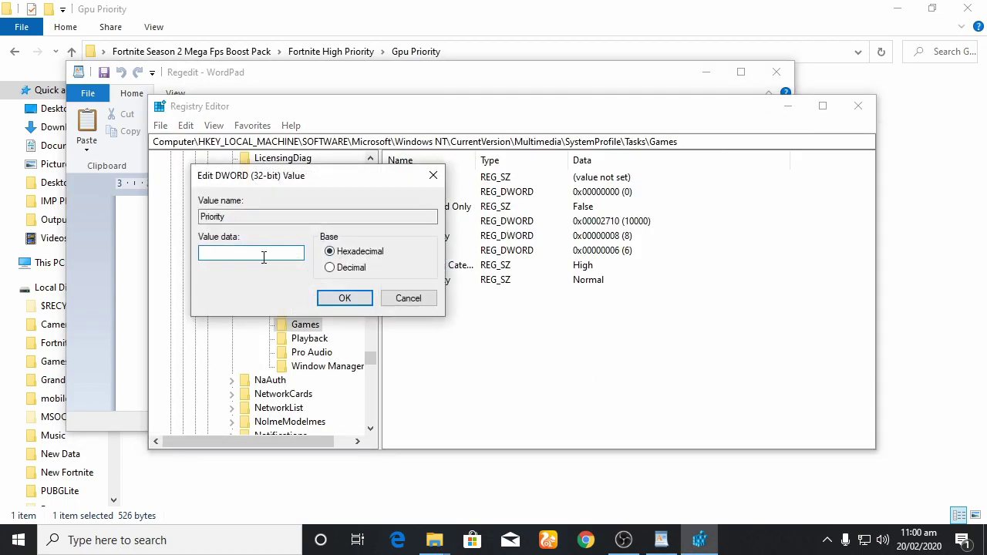
pyautogui.click(337, 300)
# Step: Check the notes again and set the Games key's Scheduling Category to High
pyautogui.click(398, 73)
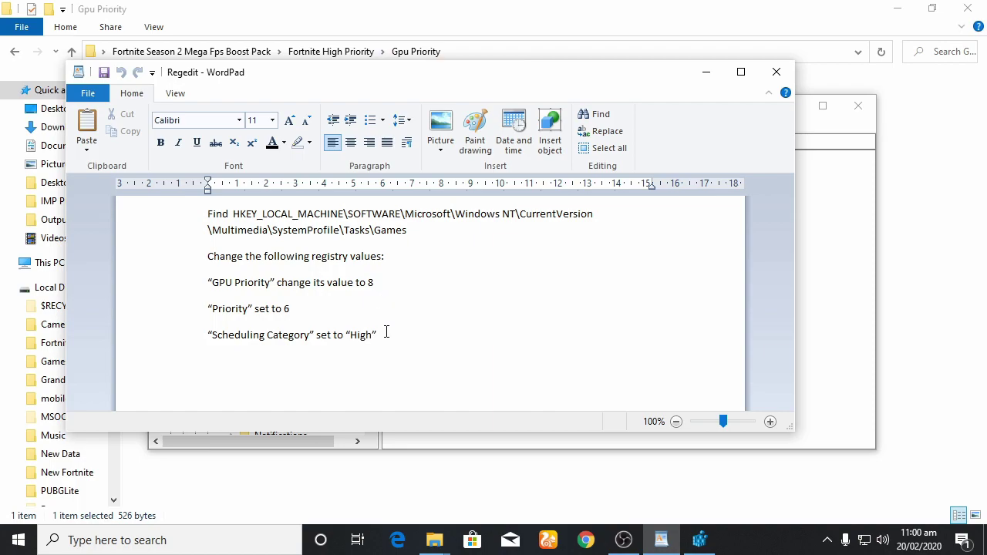
pyautogui.click(661, 540)
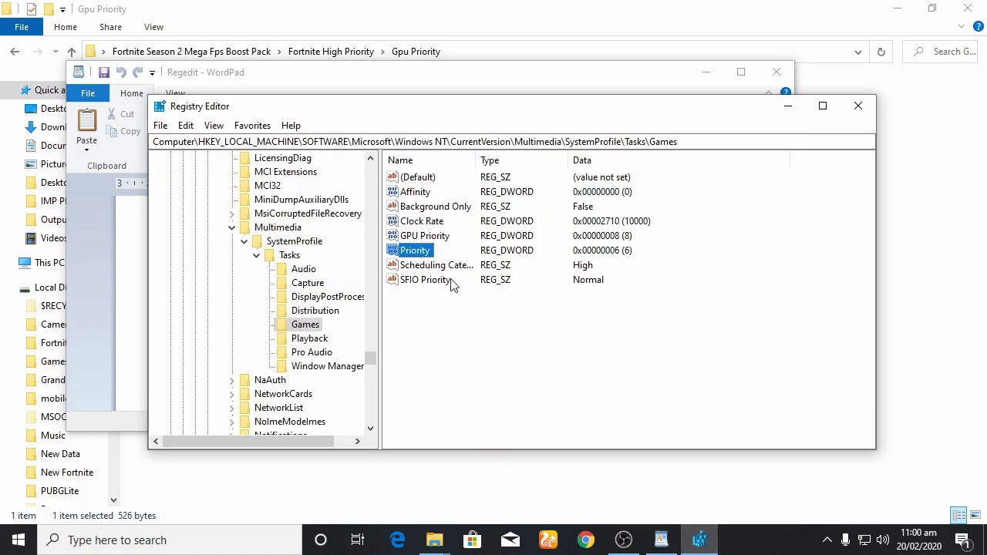
pyautogui.doubleClick(446, 266)
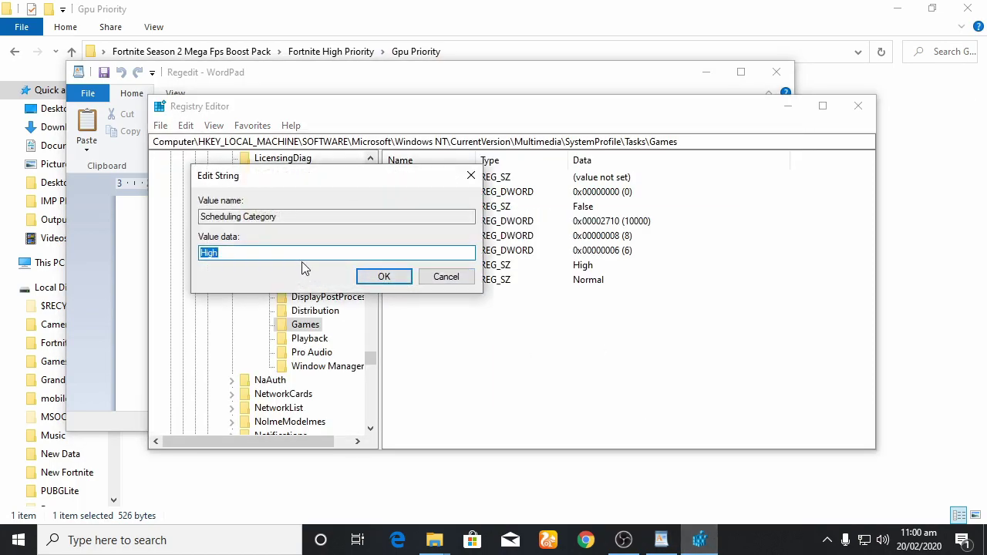
pyautogui.press('BackSpace')
pyautogui.write('H')
pyautogui.click(384, 277)
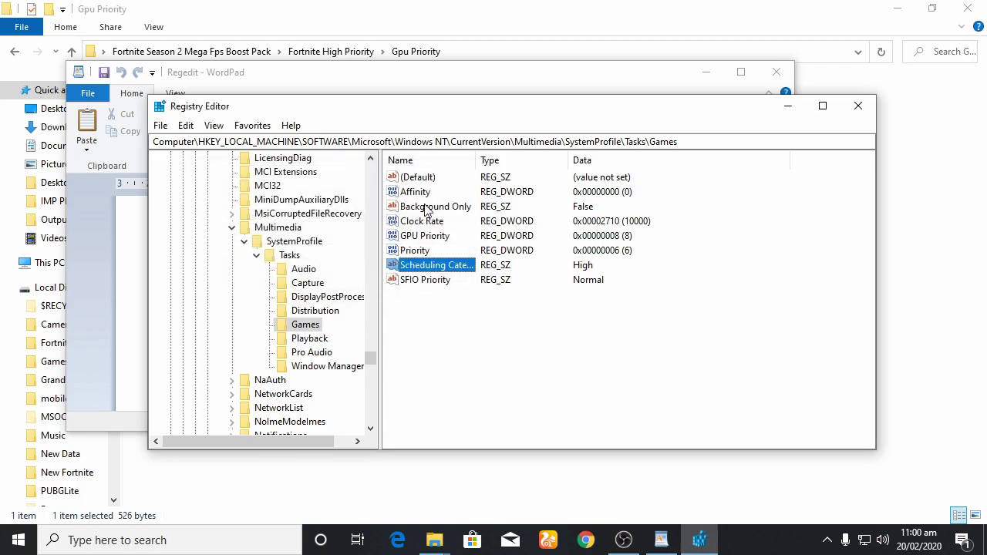
# Step: Close Registry Editor and the Regedit notes, and return to the Fortnite Season 2 Mega Fps Boost Pack folder
pyautogui.click(859, 108)
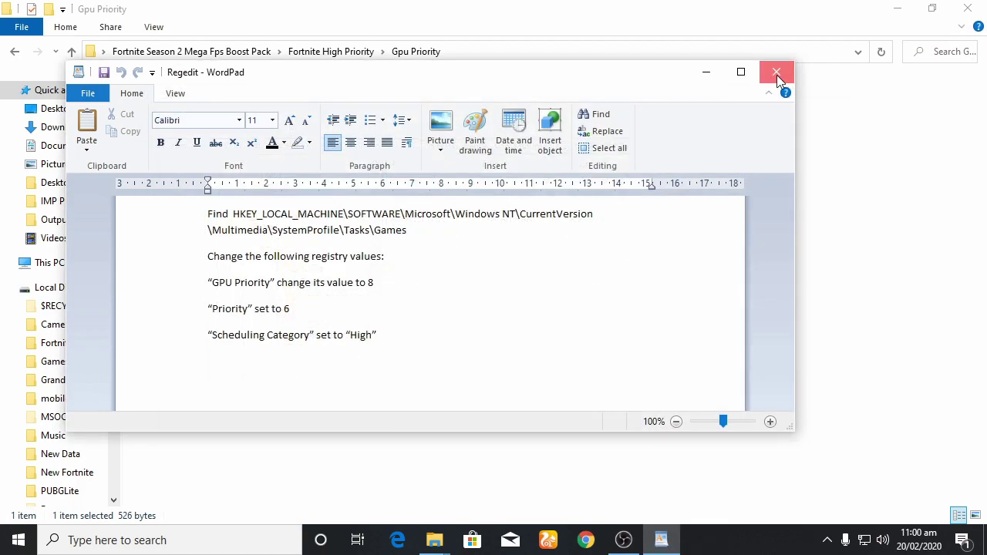
pyautogui.click(777, 73)
pyautogui.rightClick(346, 233)
pyautogui.click(447, 293)
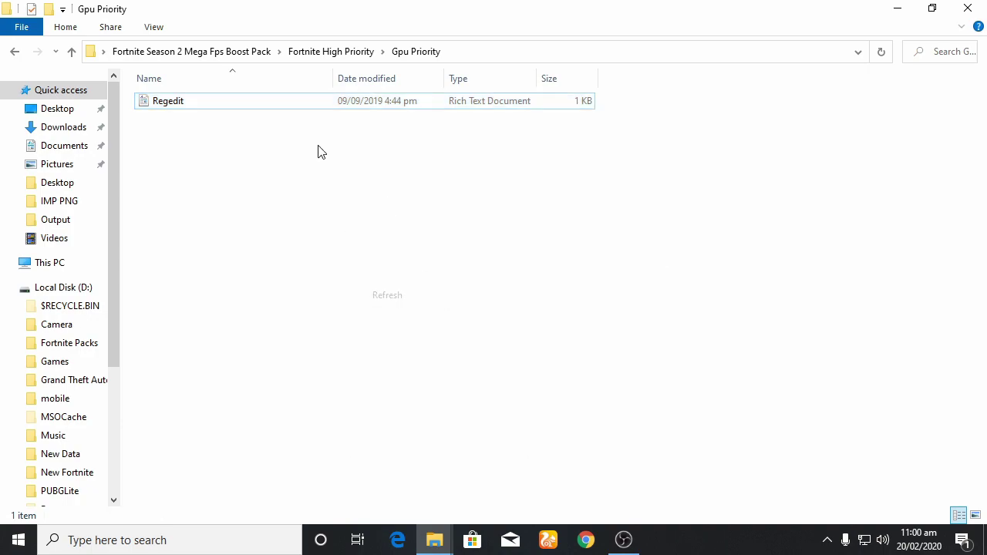
pyautogui.hotkey('alt', 'Left')
pyautogui.click(14, 52)
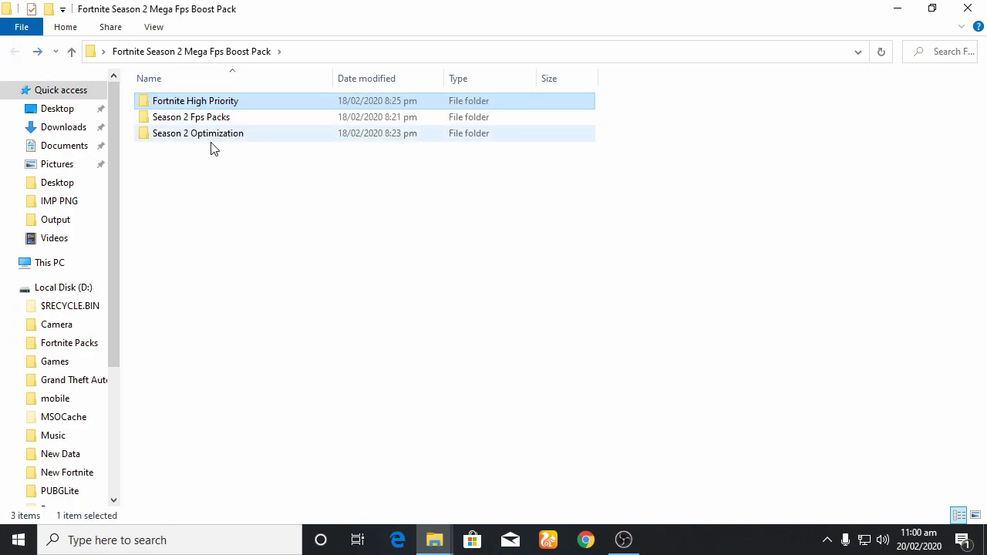
pyautogui.rightClick(224, 159)
pyautogui.click(312, 221)
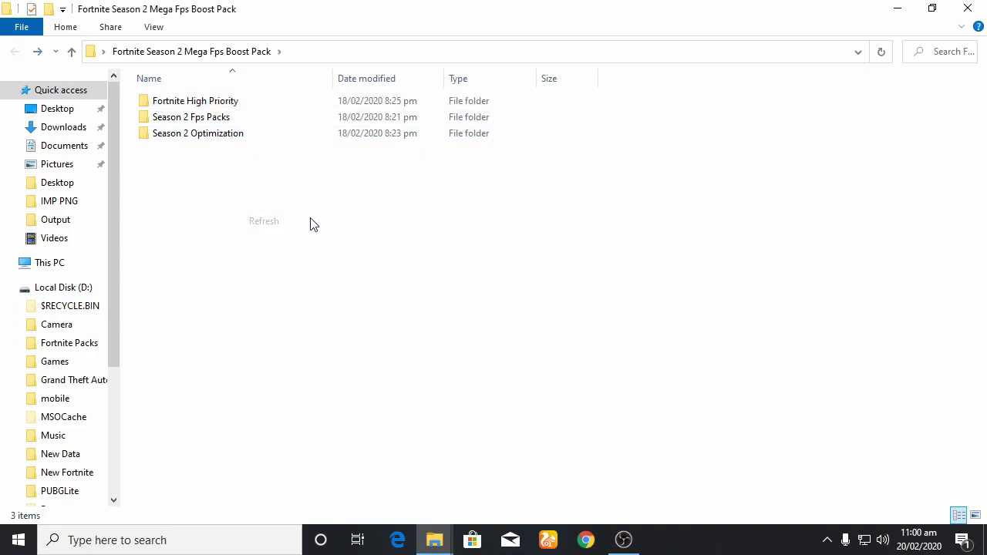
# Step: Run TimerResolution from Season 2 Optimization\Time Resolution!, set the timer to its maximum resolution and minimize the utility
pyautogui.doubleClick(218, 134)
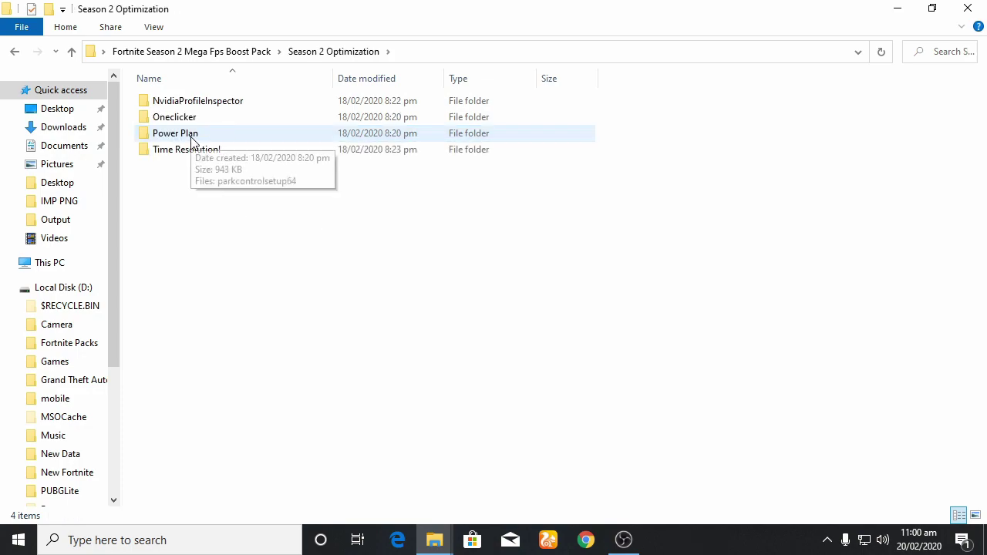
pyautogui.doubleClick(206, 151)
pyautogui.rightClick(194, 106)
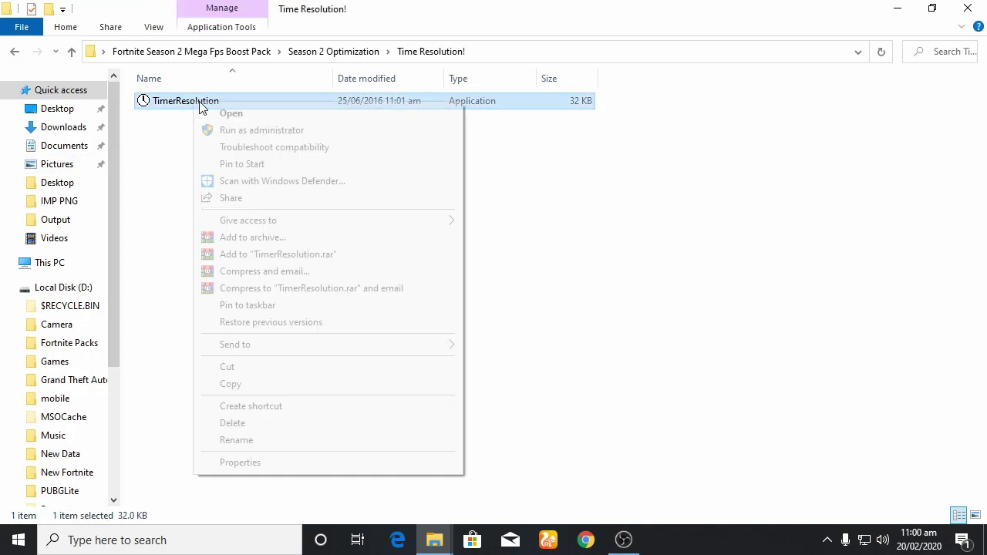
pyautogui.click(235, 113)
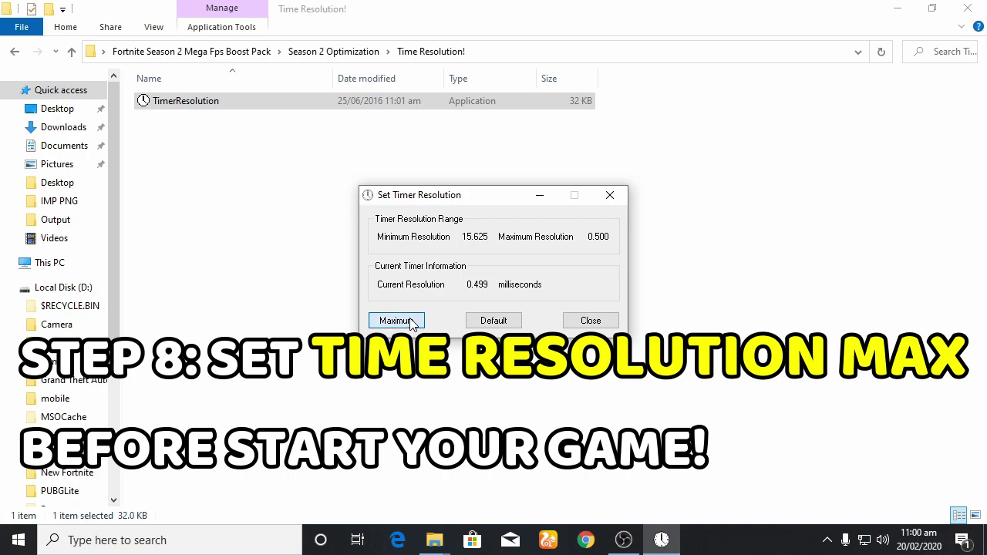
pyautogui.click(549, 195)
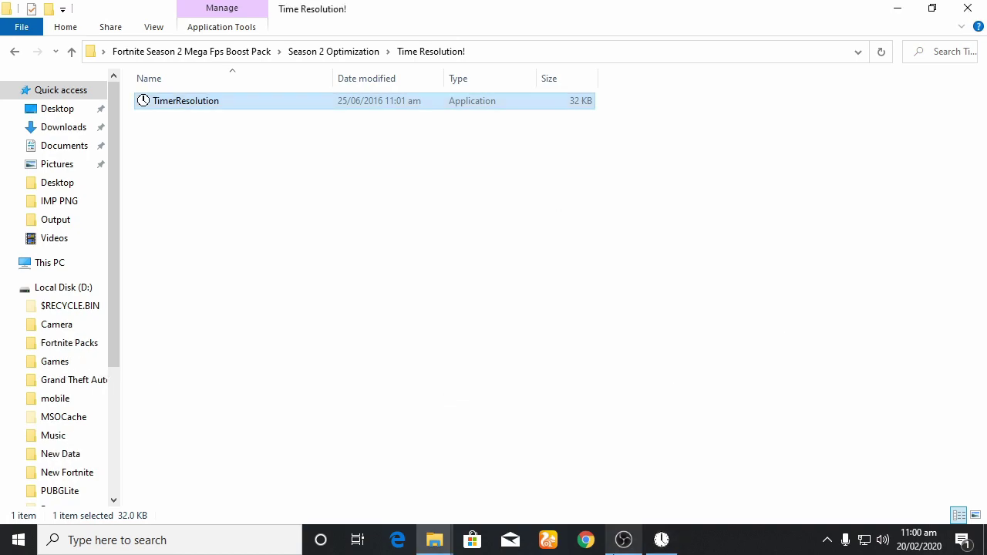
# Step: Open the Power Plan folder in Season 2 Optimization and extract the parkcontrolsetup64 archive there
pyautogui.click(15, 52)
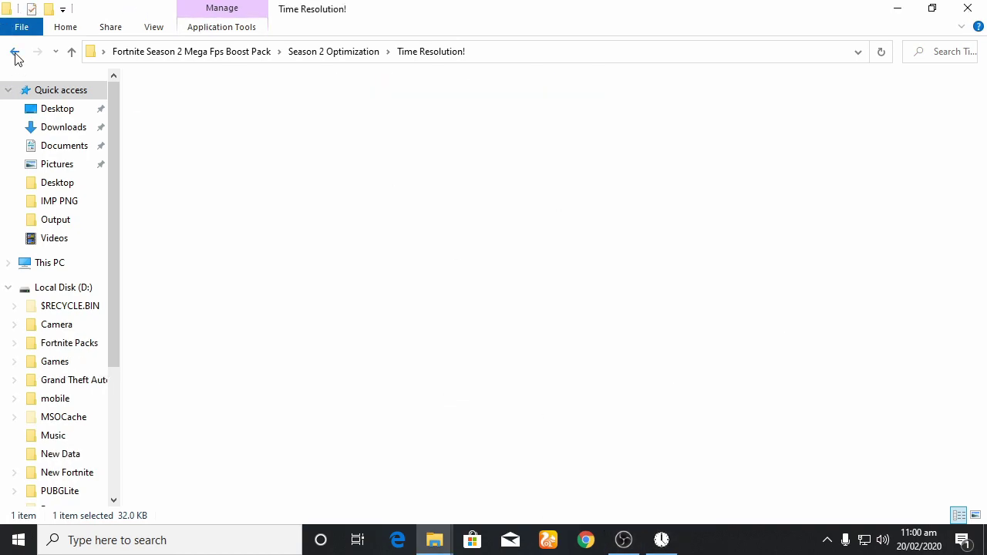
pyautogui.doubleClick(190, 134)
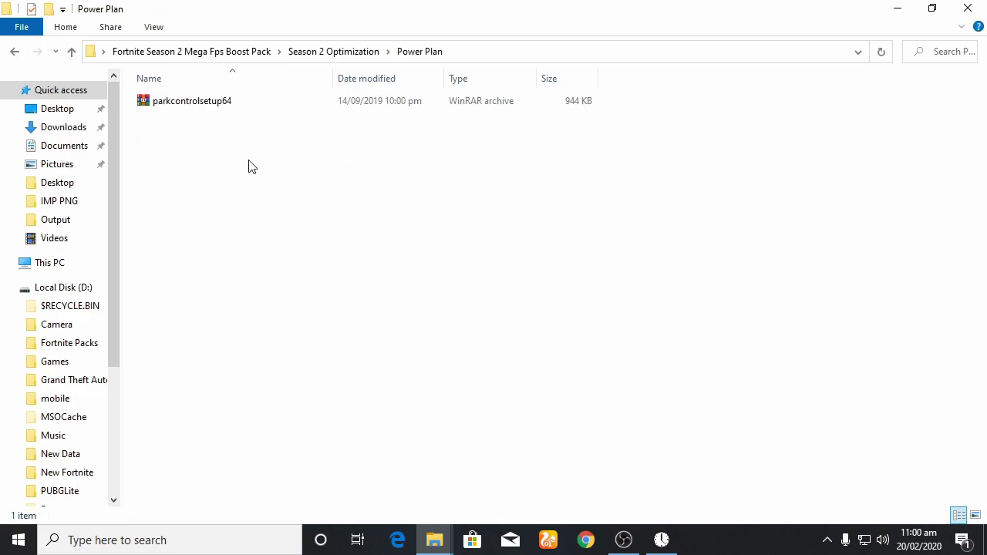
pyautogui.click(190, 105)
pyautogui.rightClick(189, 106)
pyautogui.click(264, 164)
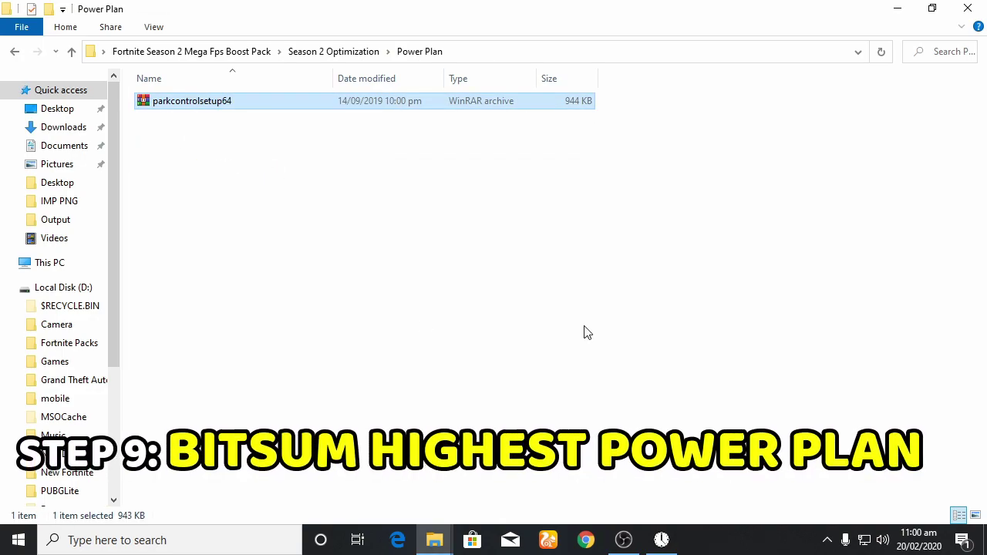
# Step: Run parkcontrolsetup64 as administrator, accept the license and install ParkControl in C:\Program Files\ParkControl
pyautogui.click(208, 101)
pyautogui.rightClick(203, 98)
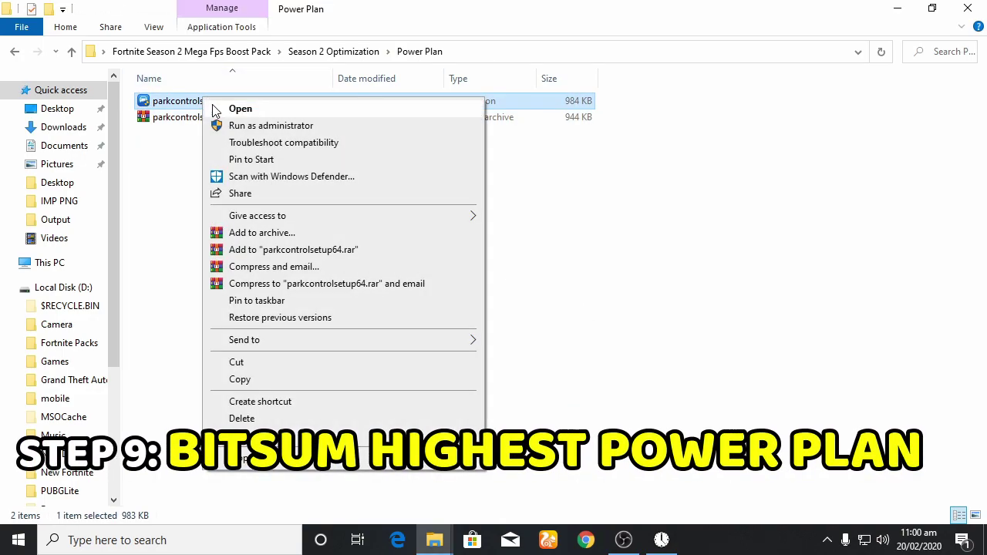
pyautogui.click(269, 128)
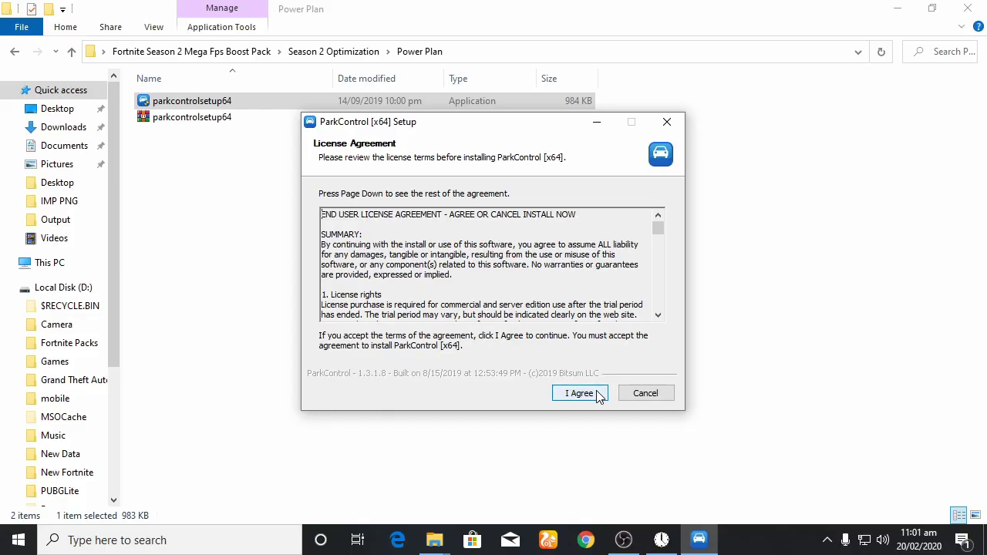
pyautogui.click(599, 396)
pyautogui.click(599, 396)
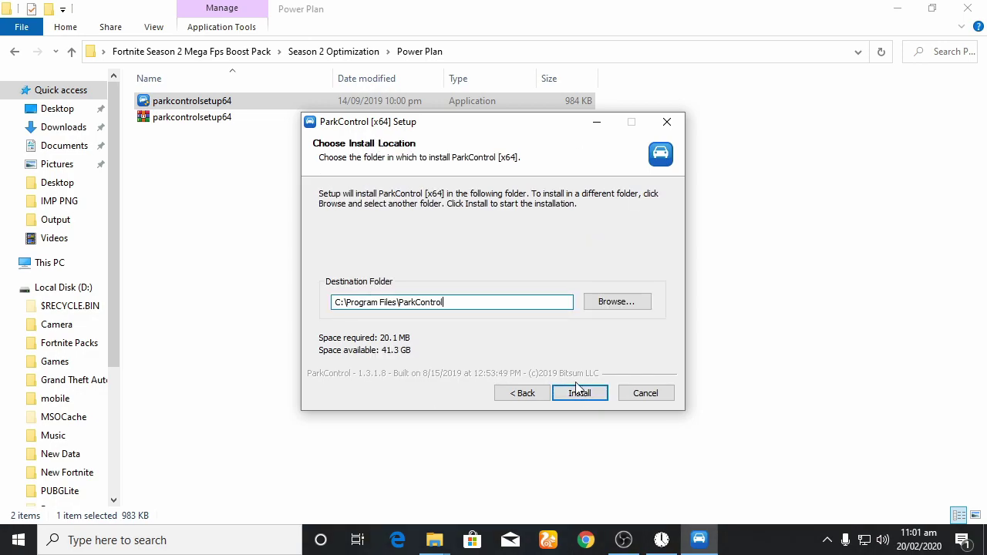
pyautogui.click(580, 393)
pyautogui.click(897, 8)
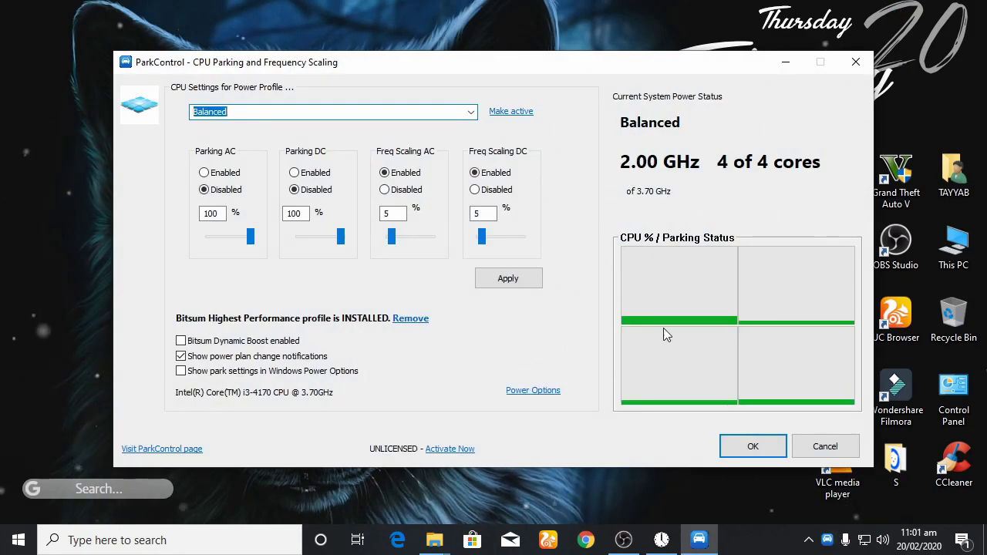
pyautogui.moveTo(826, 540); pyautogui.dragTo(828, 478)
# Step: Try to disable AC and DC frequency scaling for the Balanced power profile
pyautogui.click(463, 133)
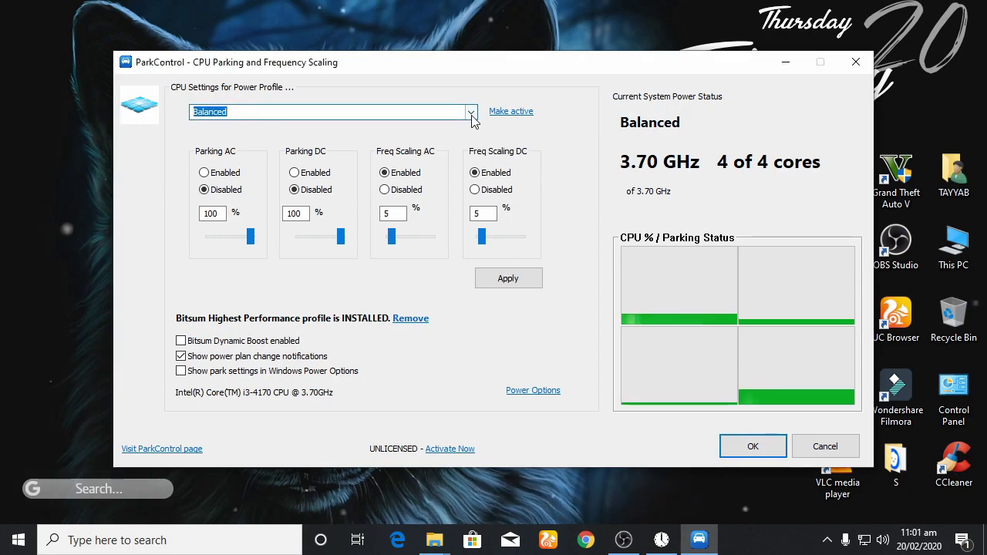
pyautogui.click(389, 191)
pyautogui.click(493, 190)
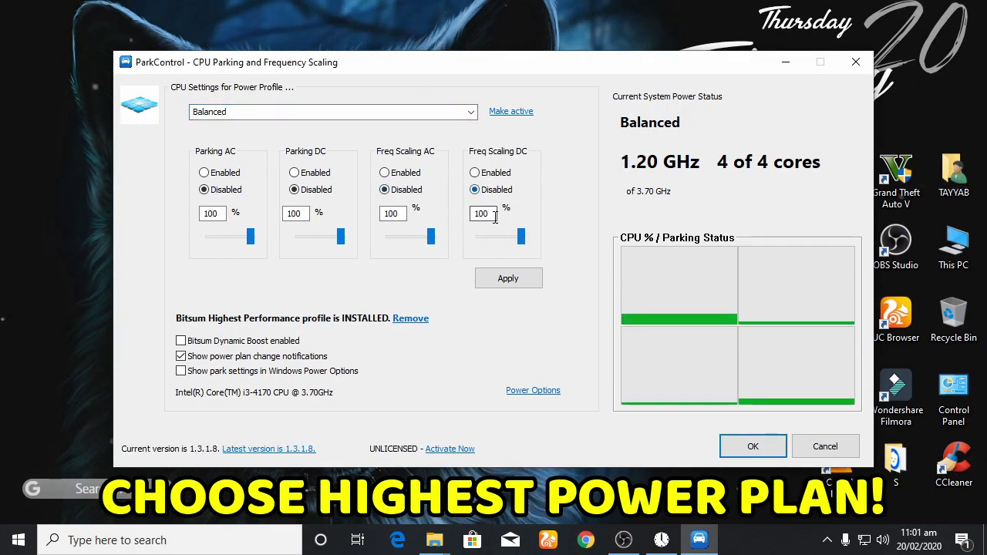
# Step: Choose the Bitsum Highest Performance power profile, discard the unsaved Balanced changes and apply the profile's CPU settings
pyautogui.click(471, 112)
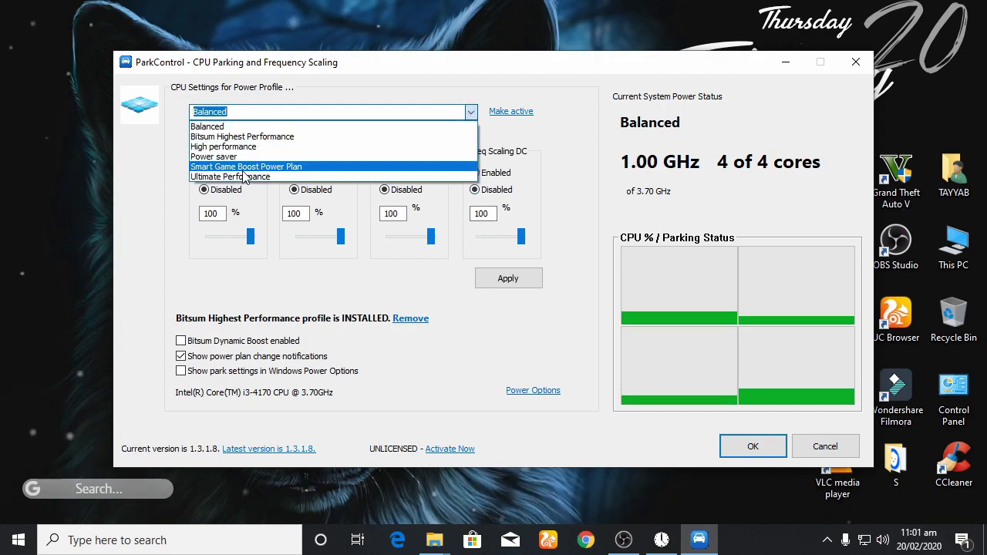
pyautogui.click(262, 135)
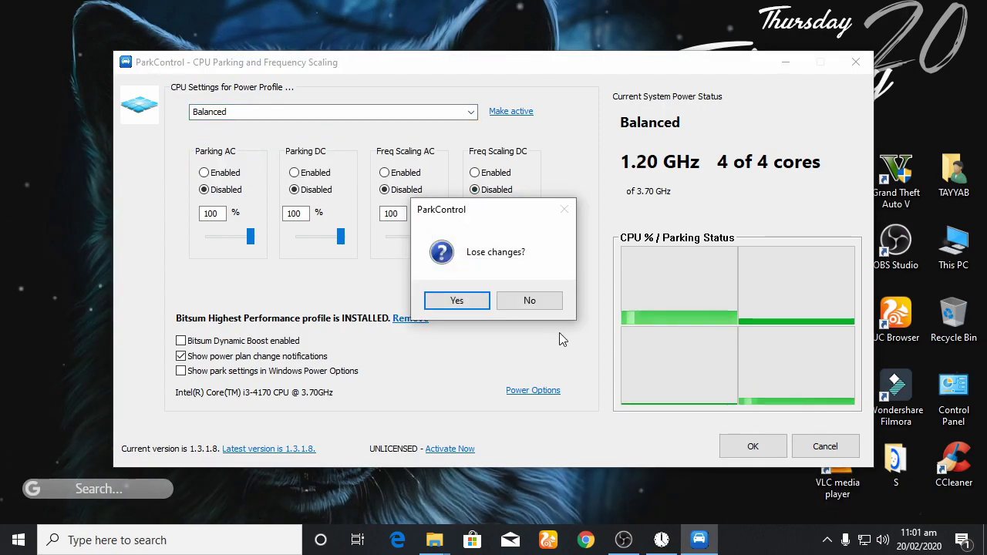
pyautogui.click(456, 300)
pyautogui.click(411, 113)
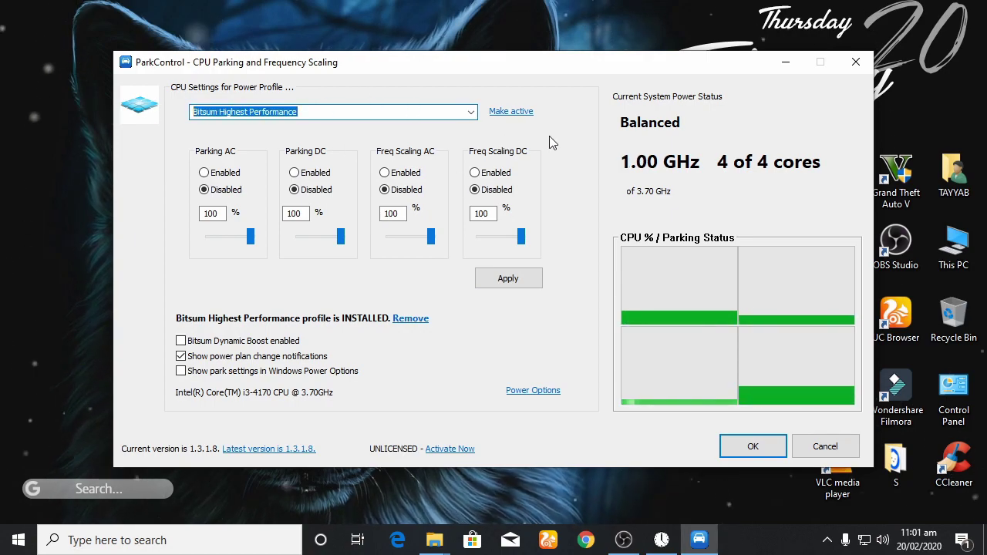
pyautogui.click(535, 278)
pyautogui.click(543, 290)
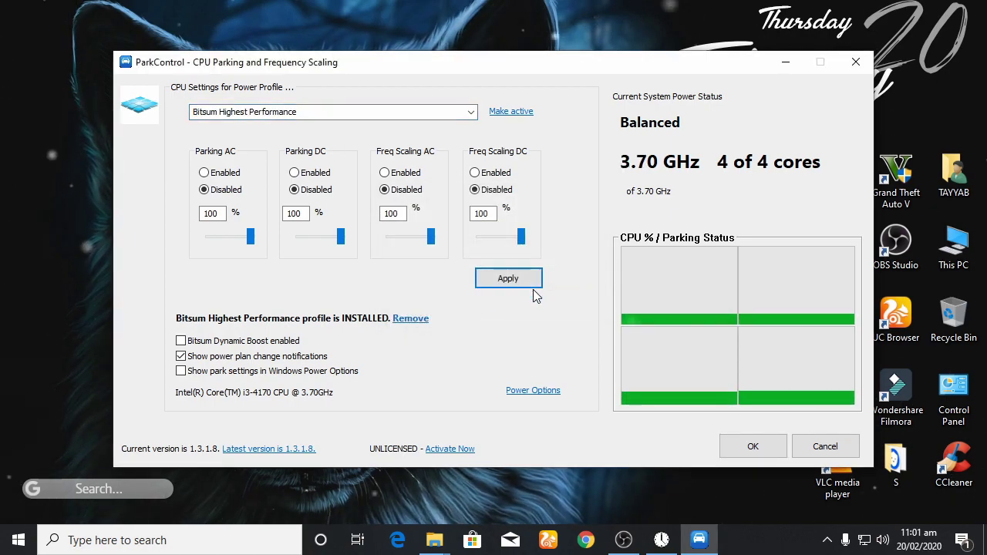
# Step: Enable Bitsum Dynamic Boost and use Bitsum Highest Performance when the PC is idle
pyautogui.click(181, 341)
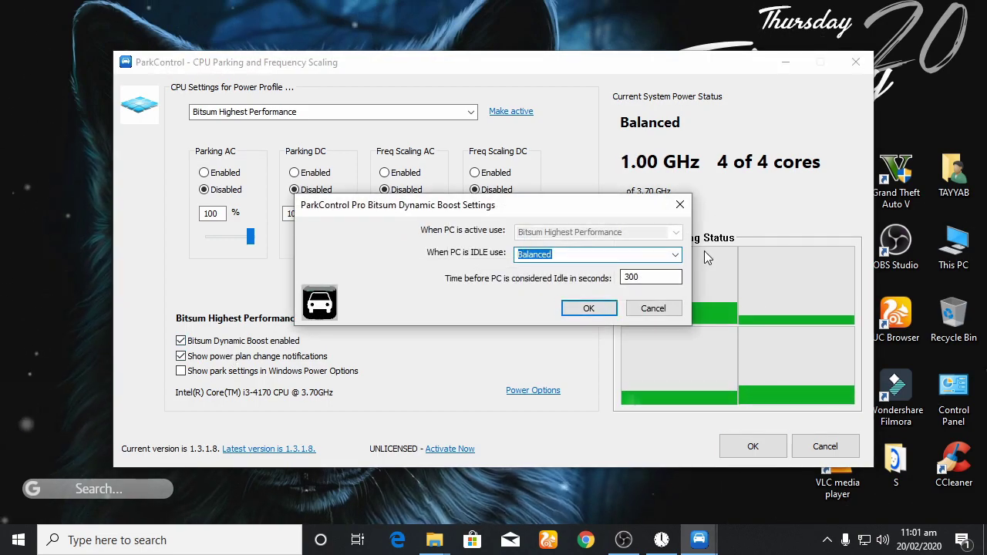
pyautogui.click(675, 255)
pyautogui.click(589, 276)
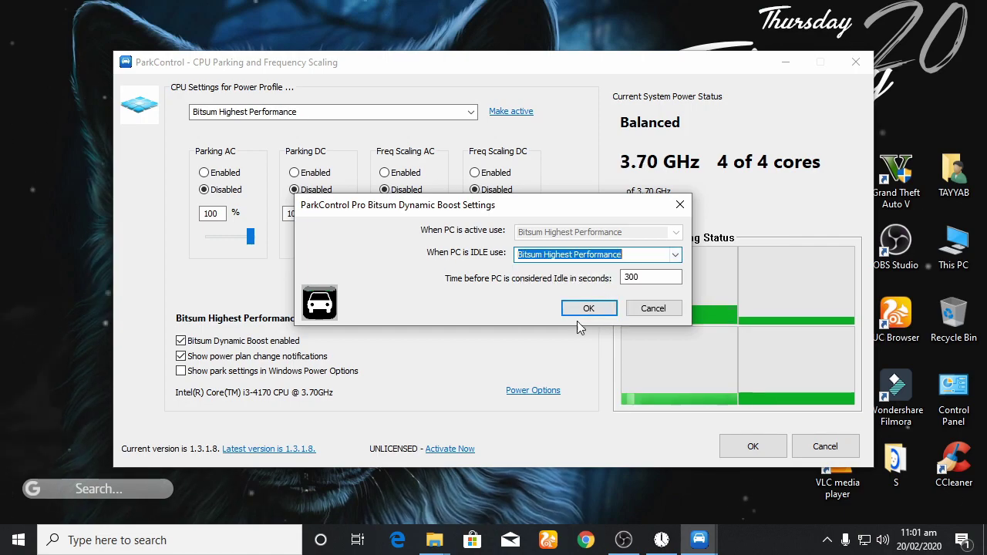
pyautogui.click(588, 310)
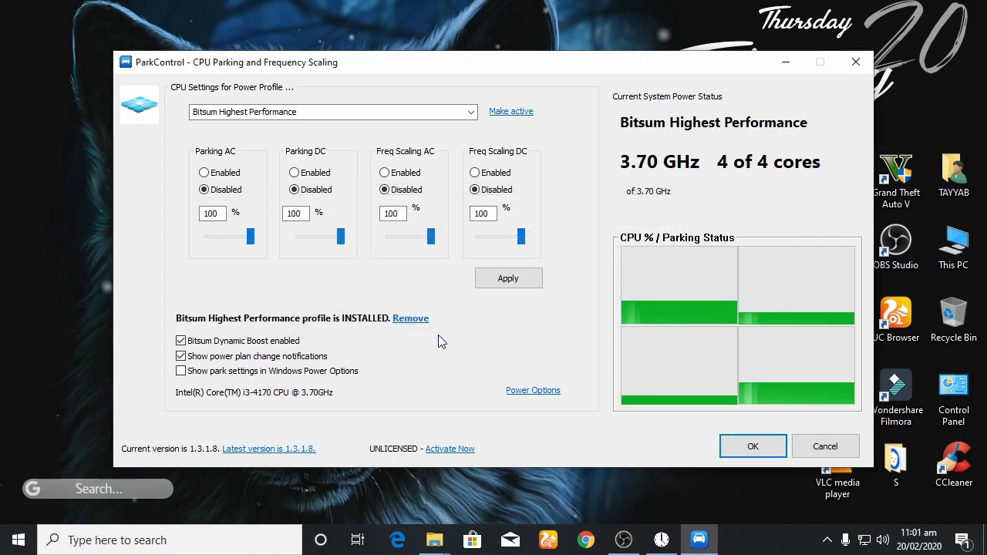
# Step: Show the park settings in Windows Power Options, dismiss the power plan notification and confirm the ParkControl settings
pyautogui.click(181, 371)
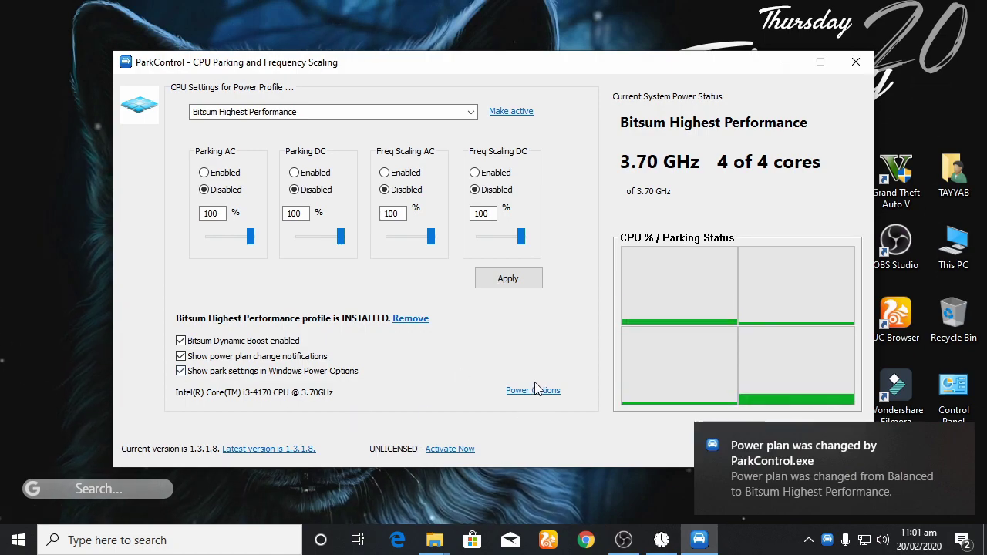
pyautogui.moveTo(957, 508)
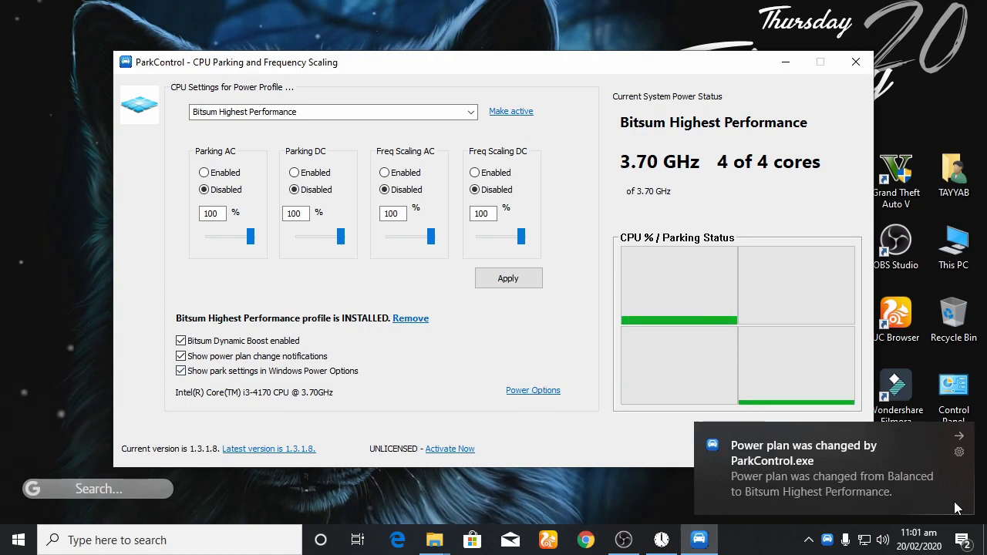
pyautogui.click(958, 437)
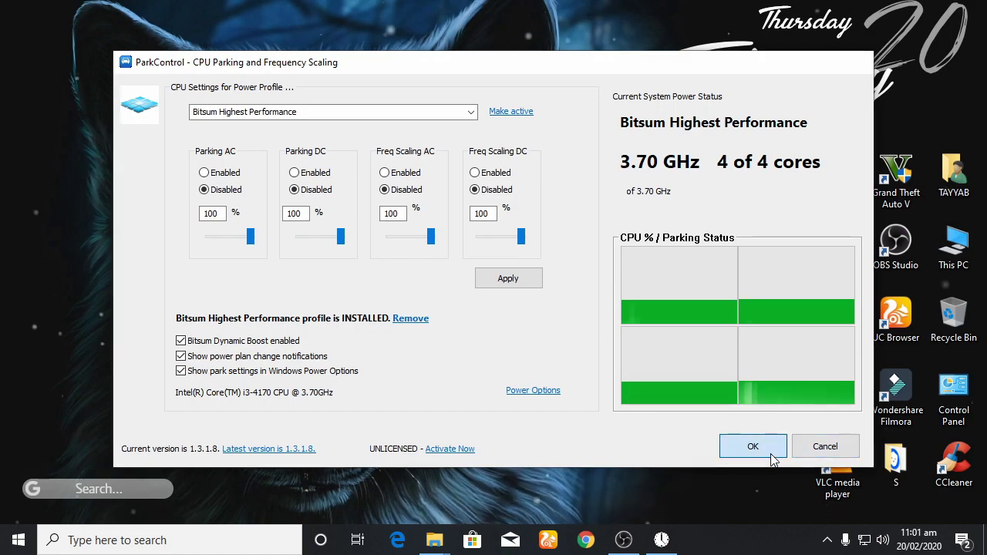
pyautogui.click(771, 454)
# Step: Refresh the desktop and check which power plan is active in Control Panel's Power Options
pyautogui.rightClick(512, 214)
pyautogui.click(550, 265)
pyautogui.doubleClick(953, 397)
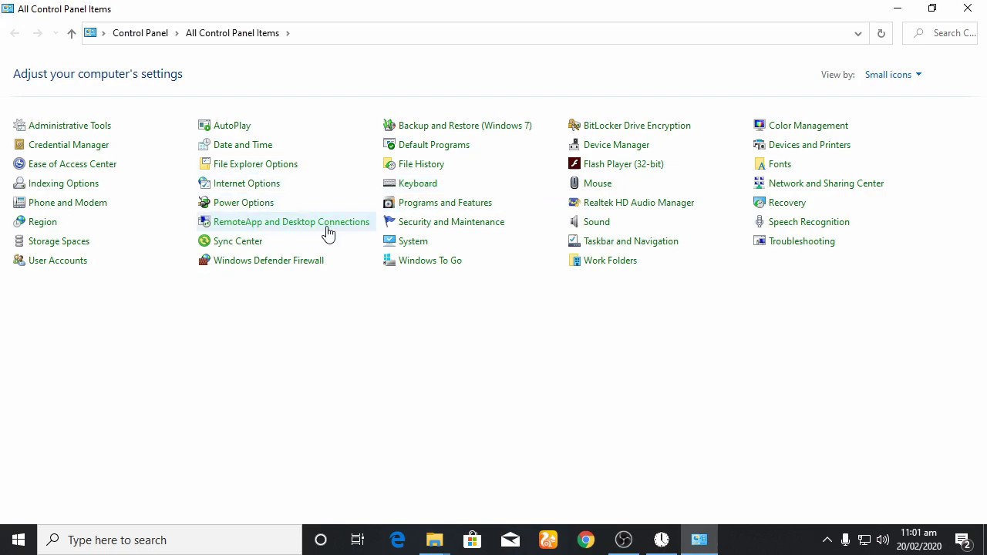
pyautogui.click(241, 204)
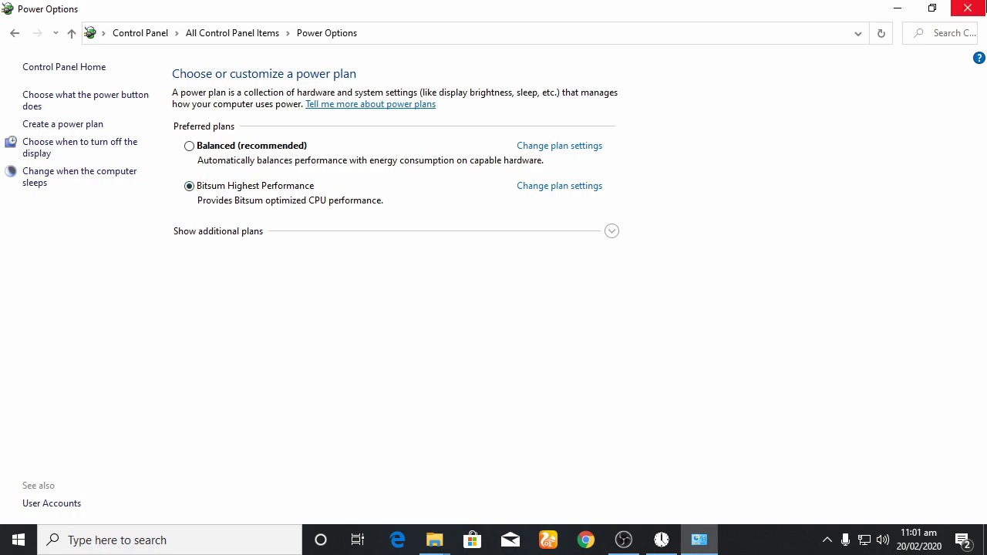
pyautogui.click(967, 7)
# Step: Refresh the desktop and move the Fortnite Season 2 Mega Fps Boost Pack folder up beside the archive
pyautogui.rightClick(669, 81)
pyautogui.moveTo(693, 115)
pyautogui.rightClick(551, 154)
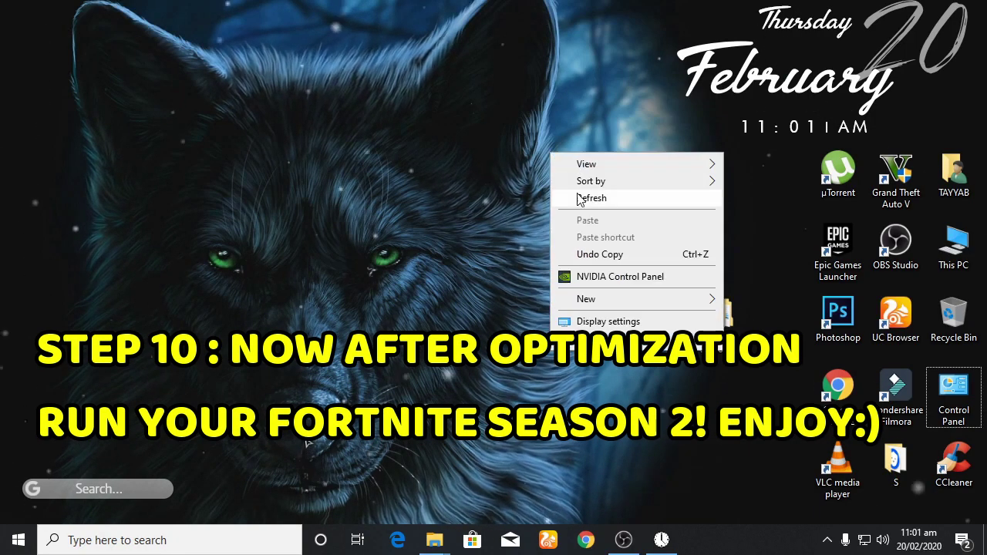
pyautogui.click(614, 199)
pyautogui.moveTo(720, 312); pyautogui.dragTo(722, 246)
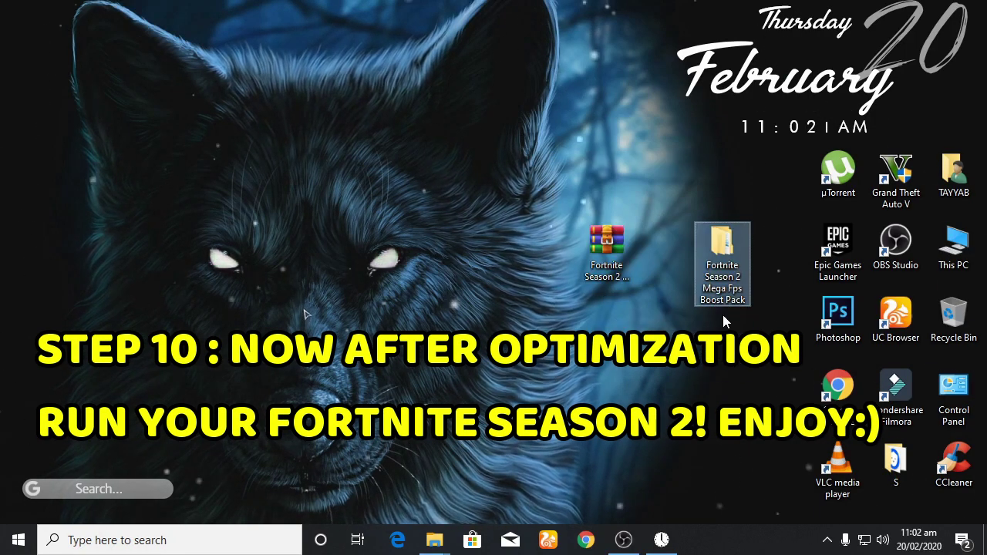